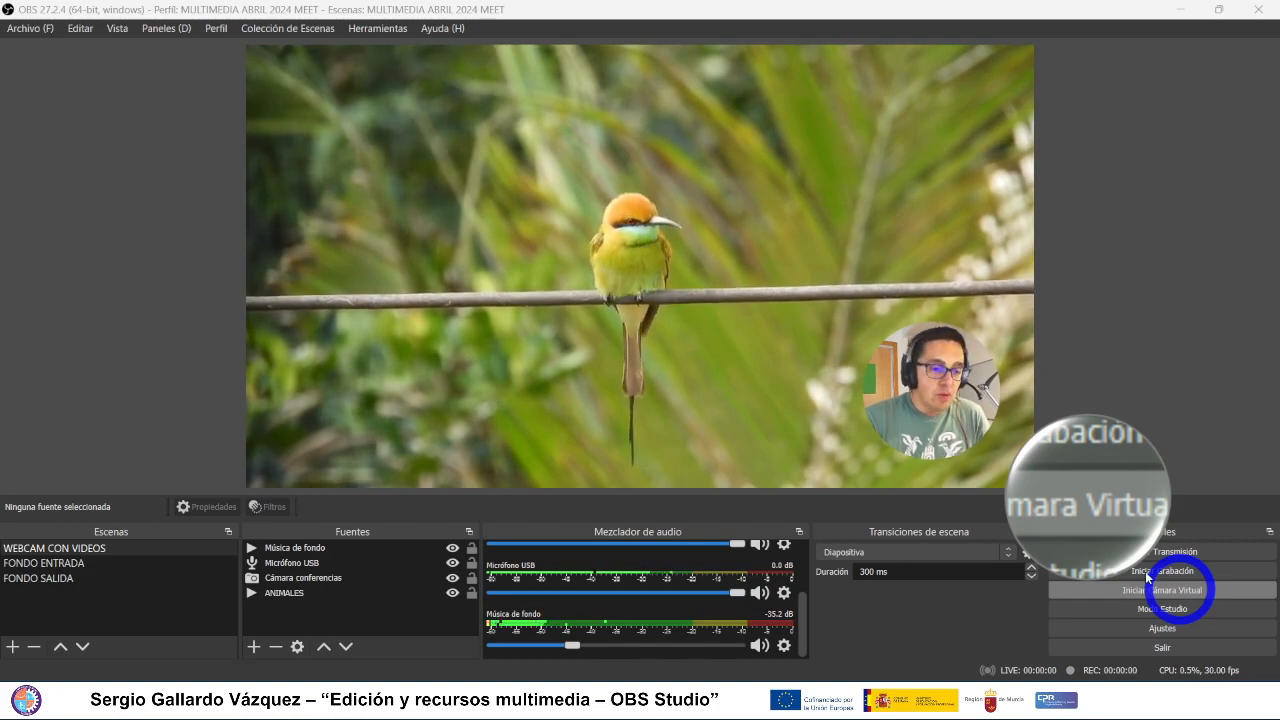
- Preview the scenes FONDO ENTRADA and FONDO SALIDA, return to WEBCAM CON VIDEOS and check its audio mixer channels
left_click(128, 565)
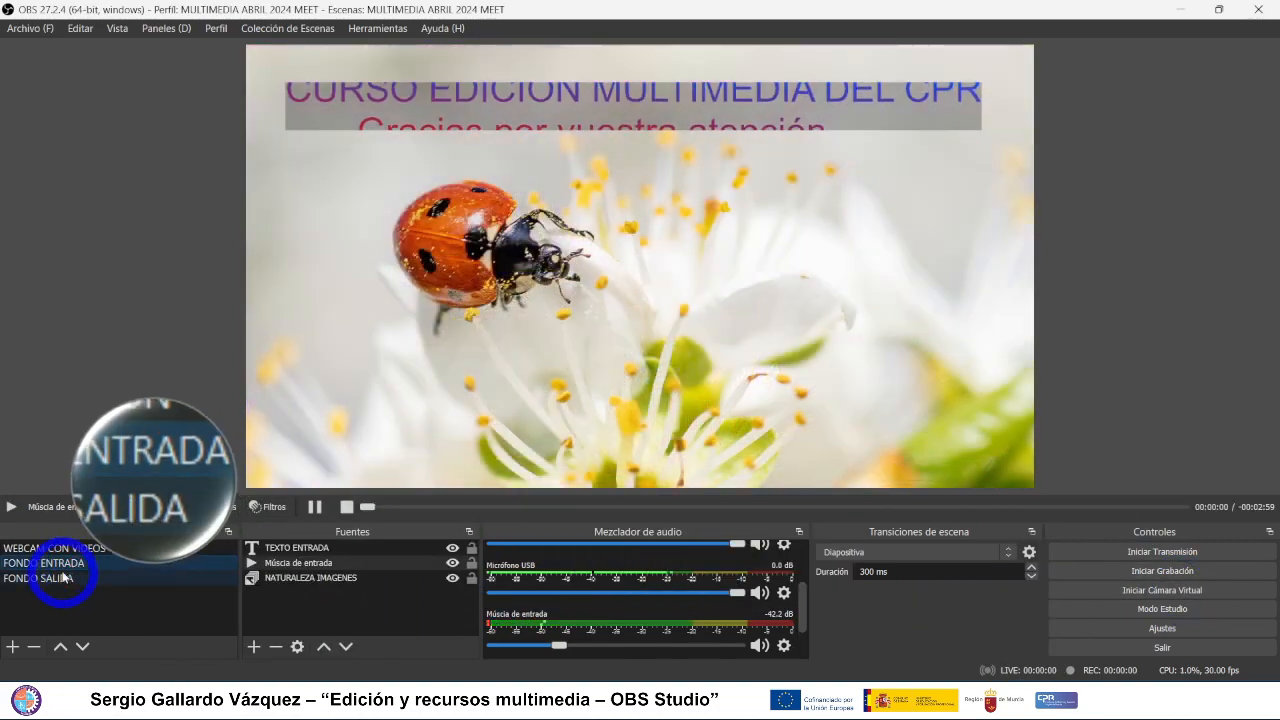
left_click(62, 577)
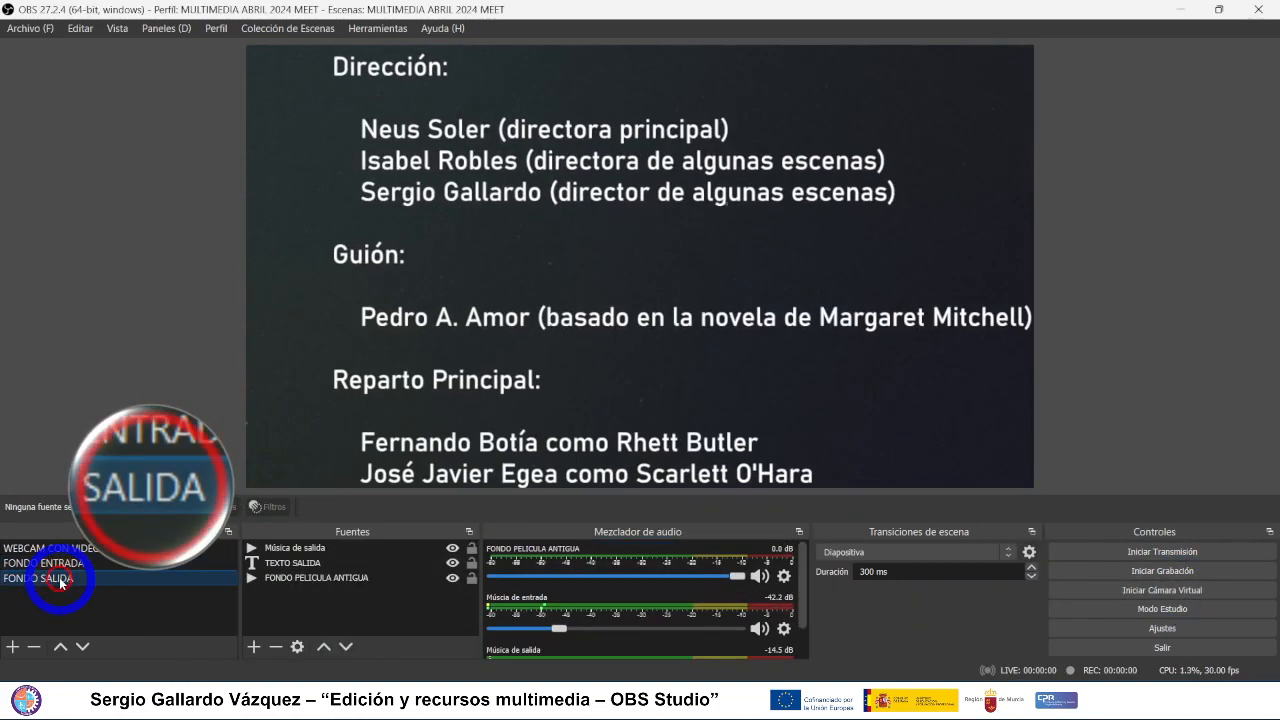
left_click(60, 548)
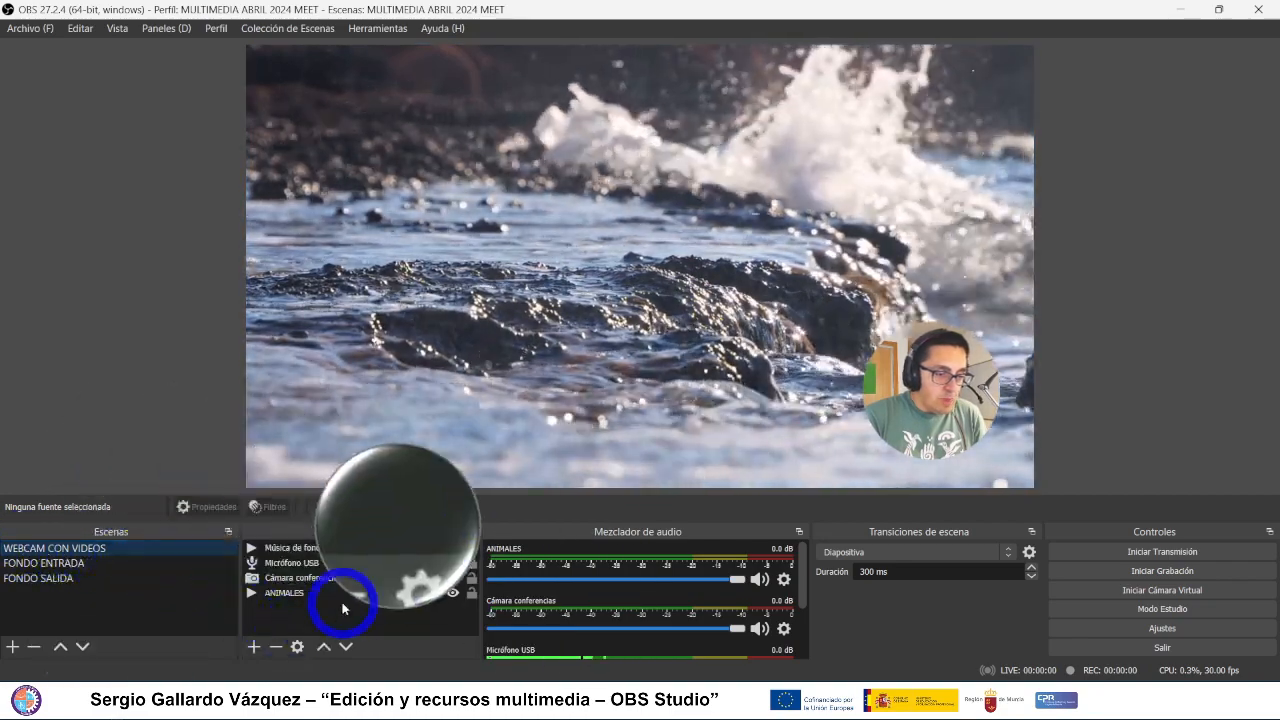
scroll(634, 568, "down", 3)
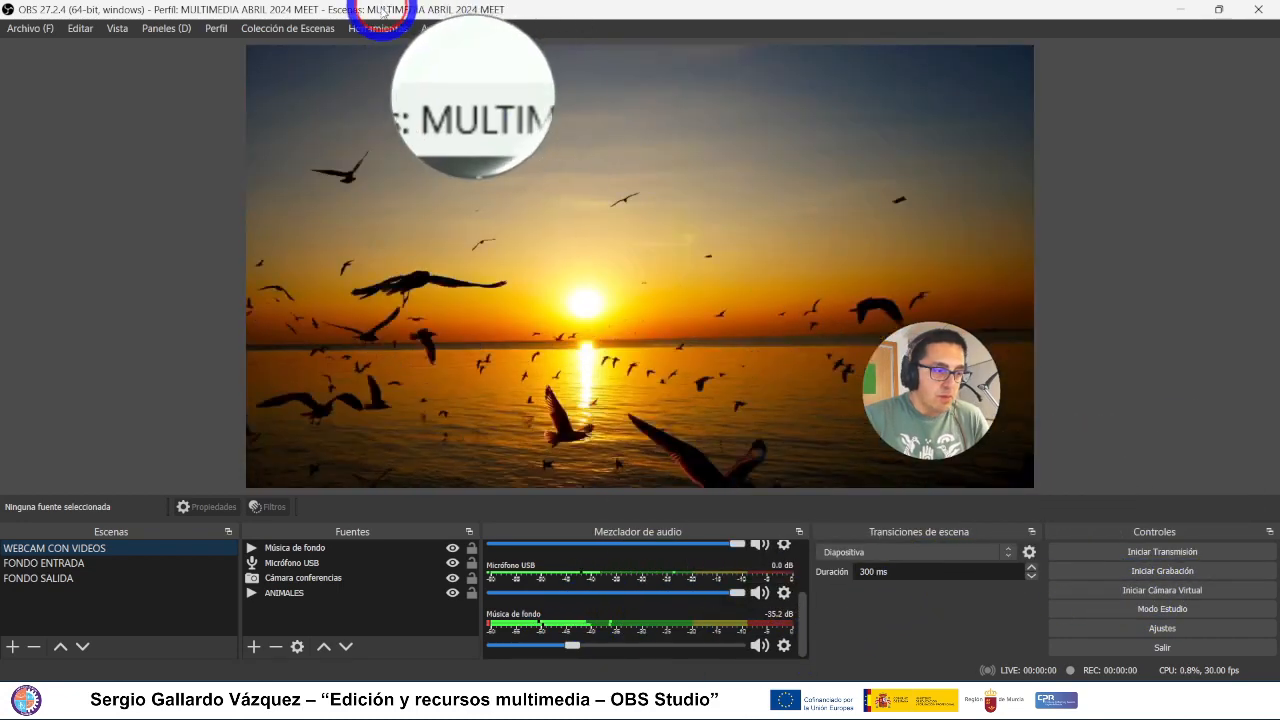
- Arrange the OBS window beside the Google Meet call window and minimise the VB-Audio browser window
left_click_drag(385, 10, 563, 34)
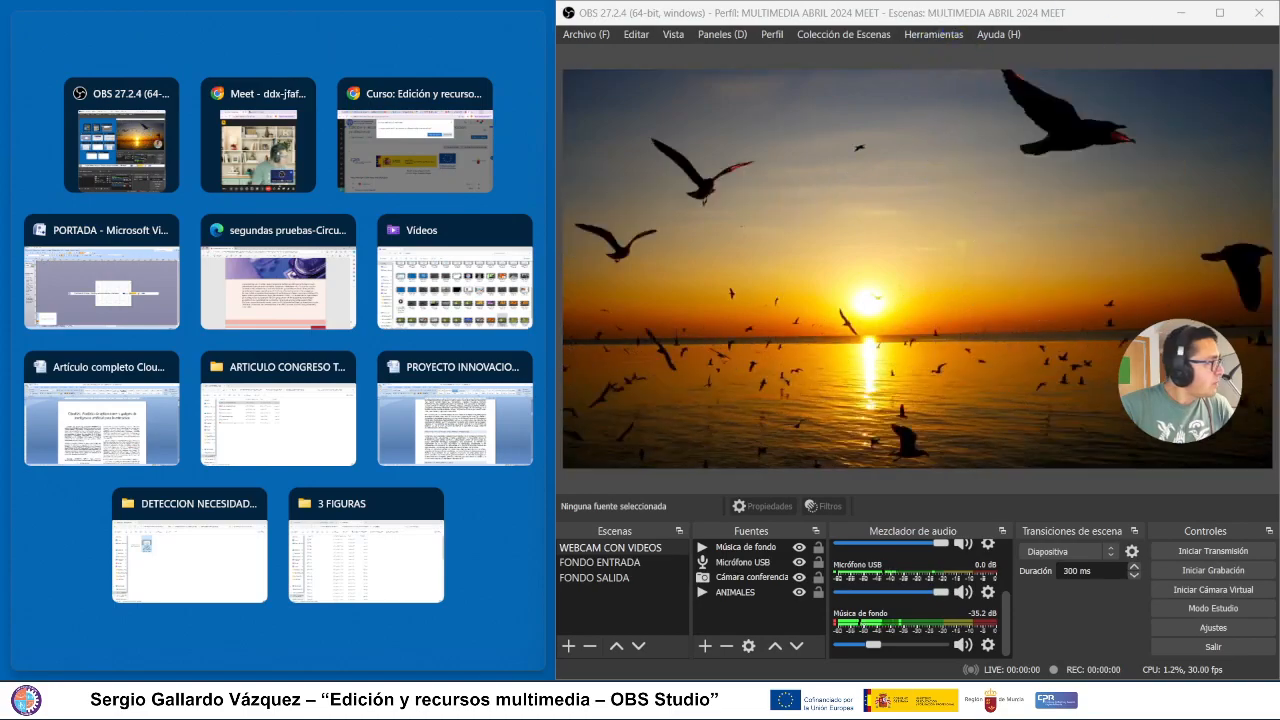
left_click_drag(1279, 150, 443, 55)
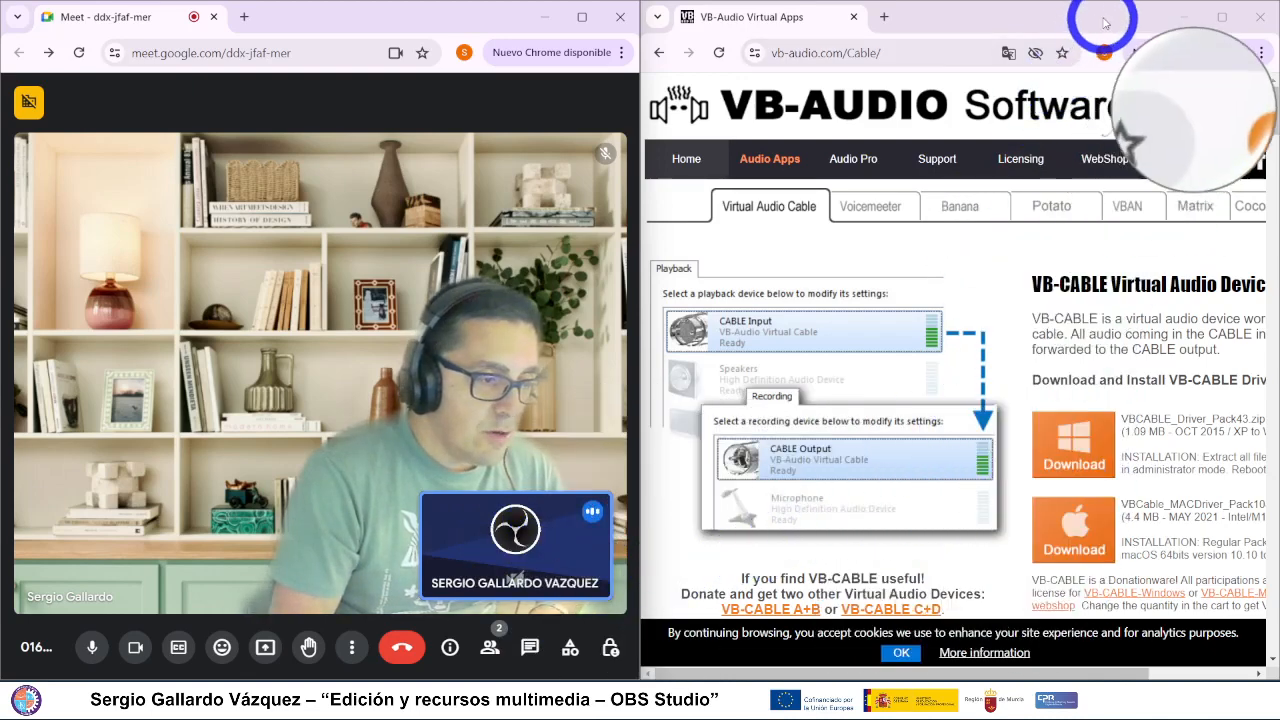
left_click(1181, 16)
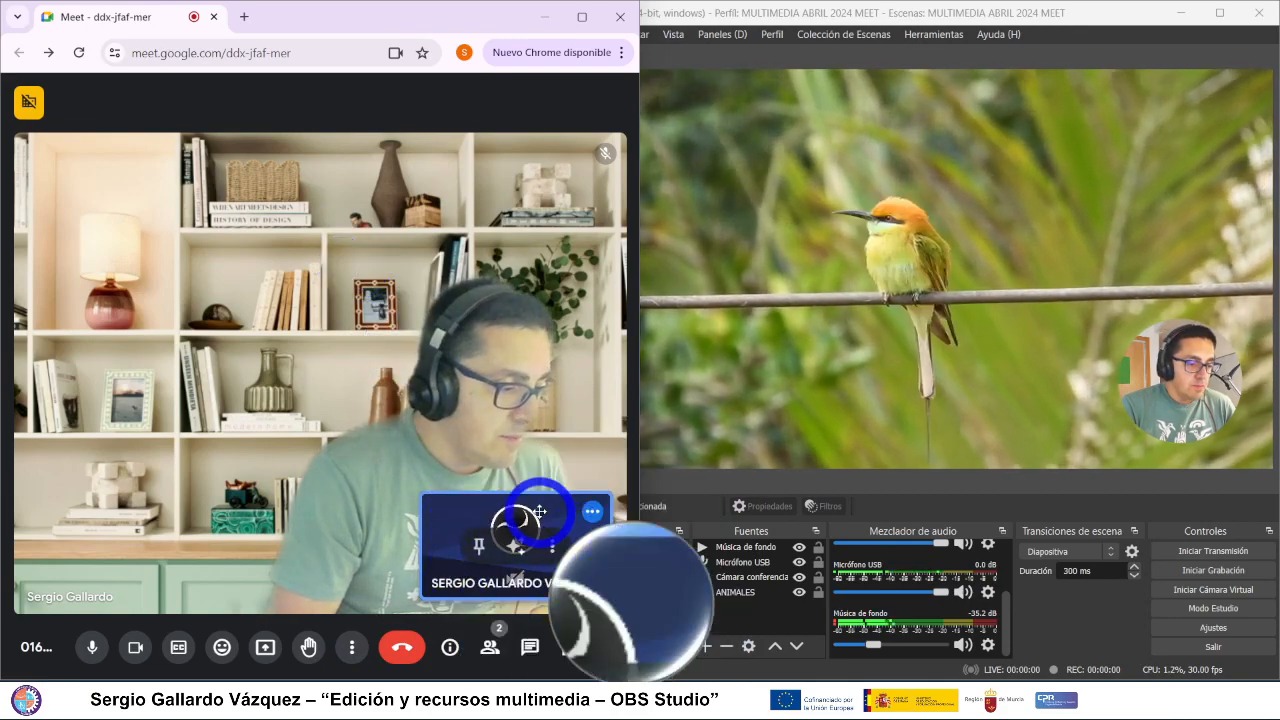
- Check the microphone and camera devices in the Google Meet call settings, including the list of available cameras, and close the settings
left_click(352, 650)
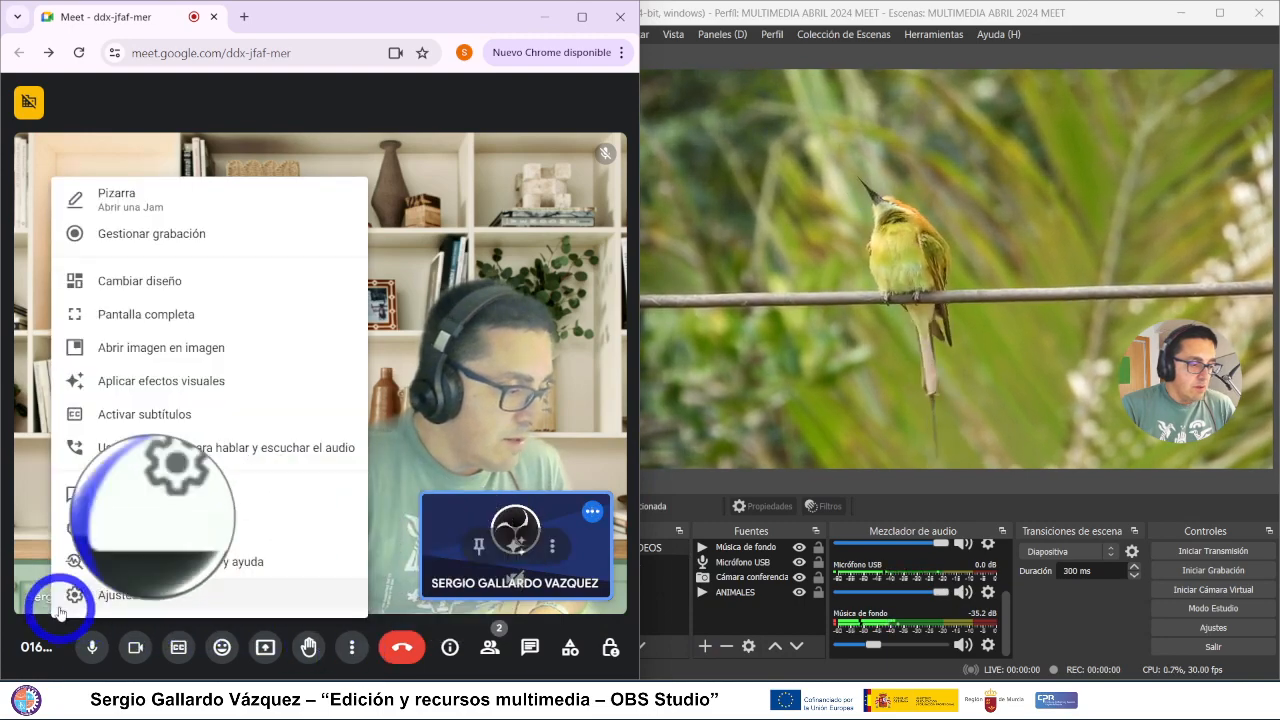
left_click(117, 597)
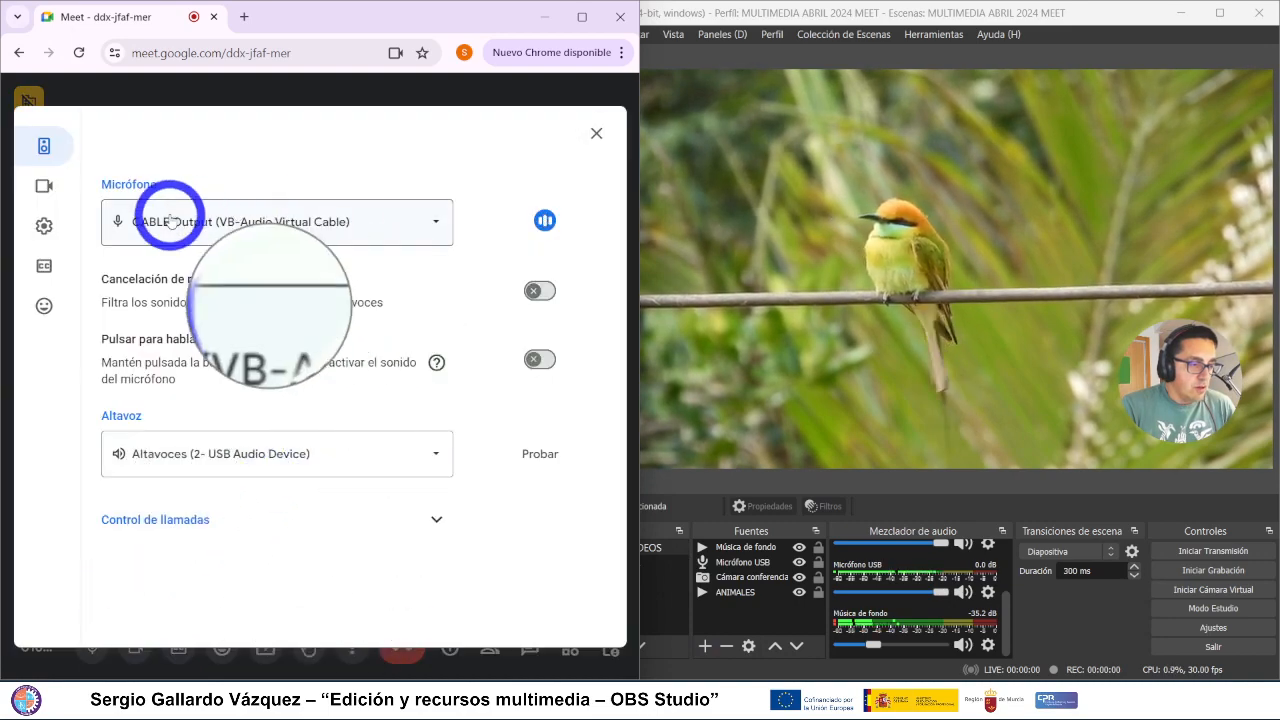
left_click(44, 190)
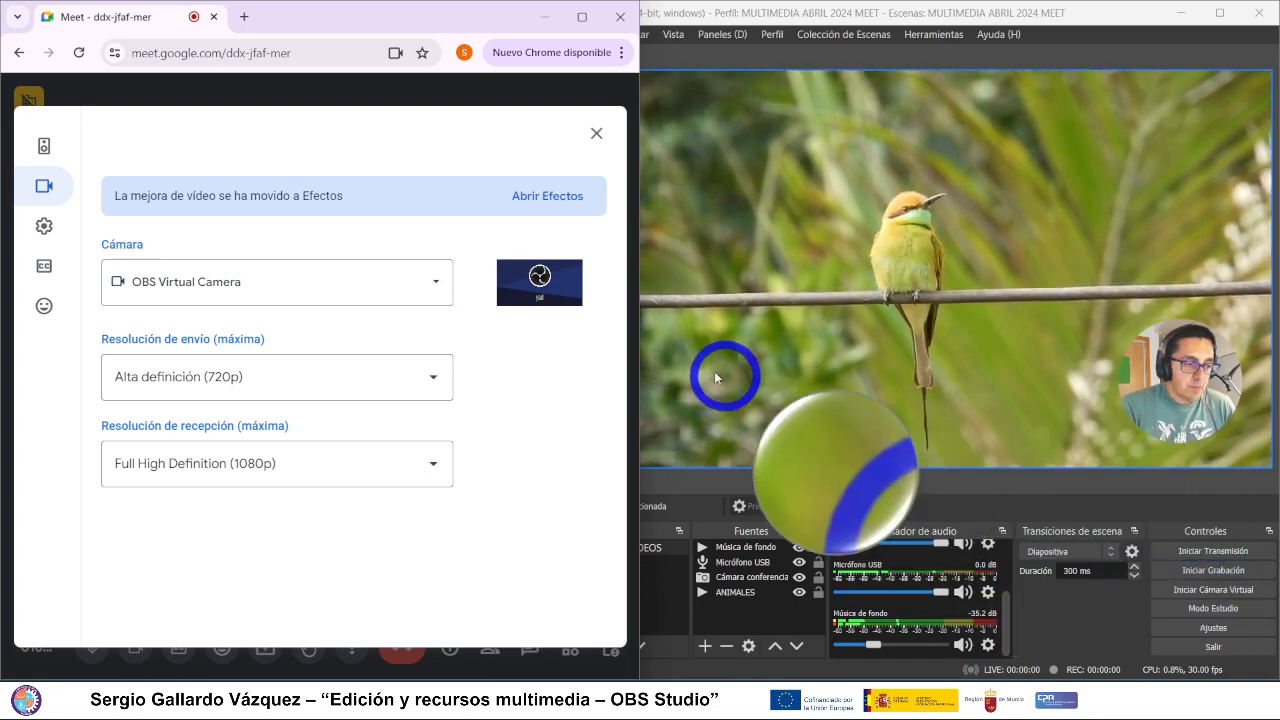
left_click(220, 290)
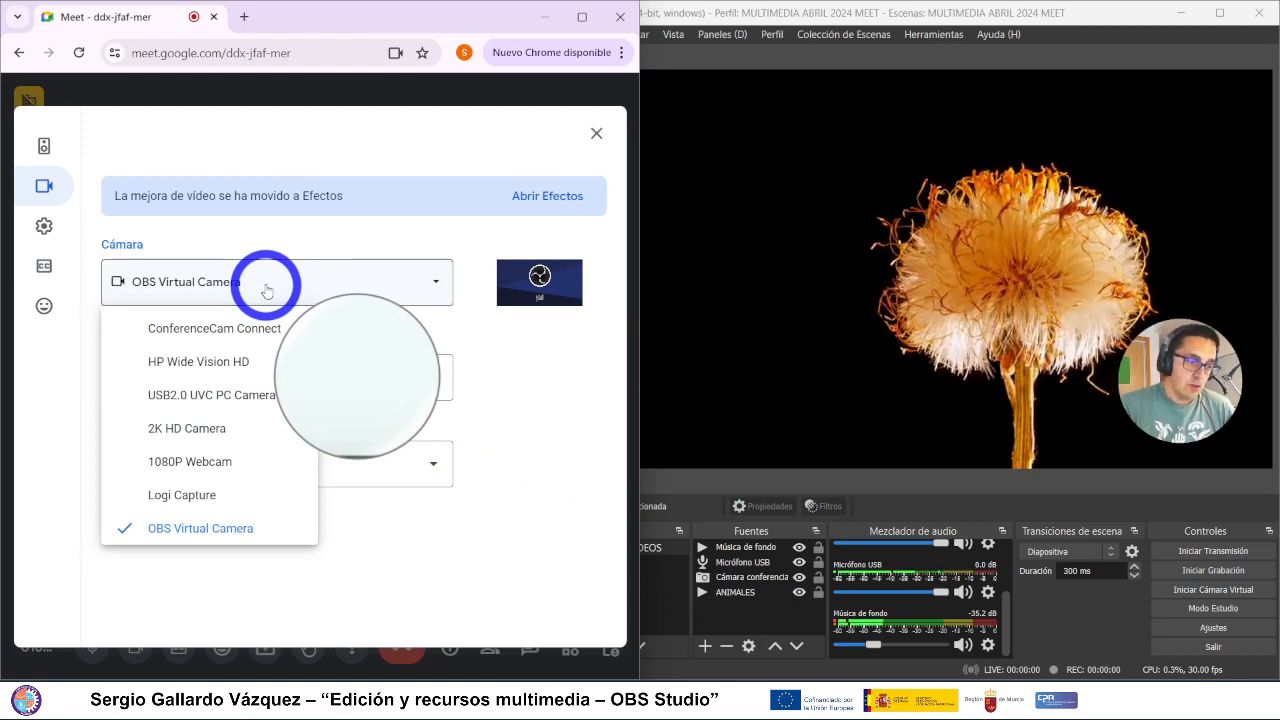
left_click(266, 248)
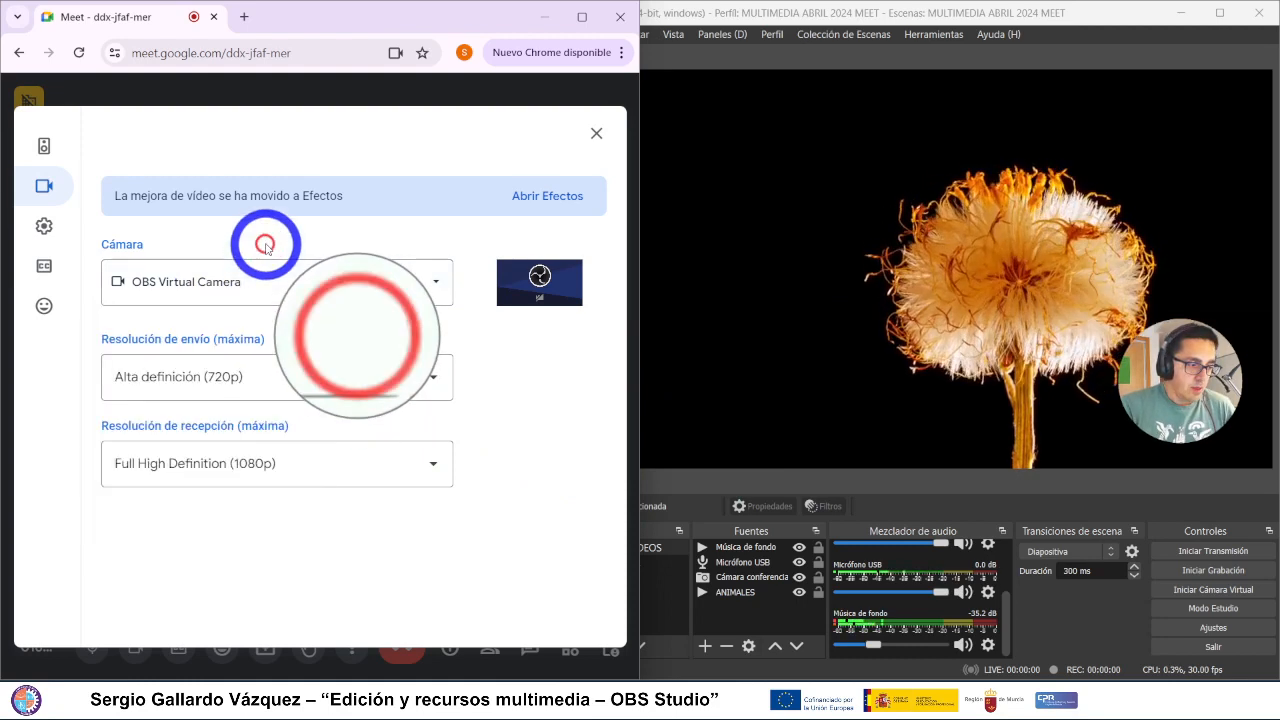
left_click(596, 134)
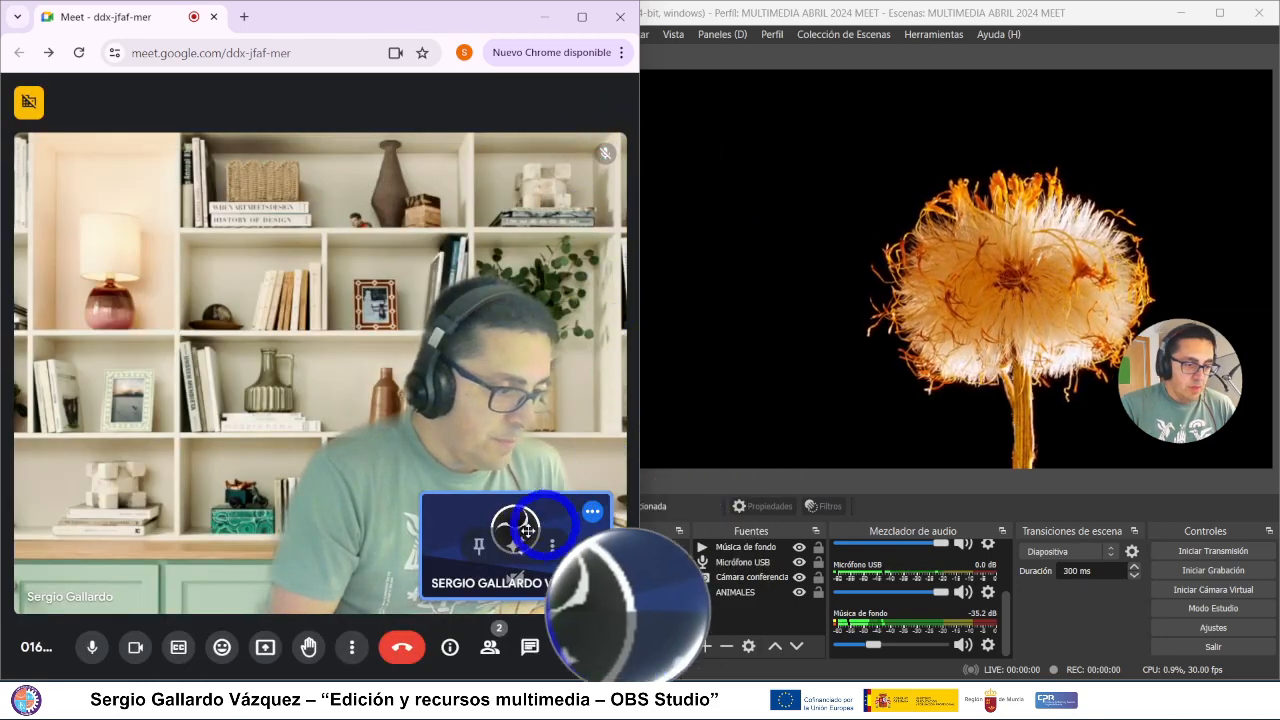
- Start the virtual camera in OBS and alternate between FONDO ENTRADA, FONDO SALIDA and WEBCAM CON VIDEOS to test the Meet feed, ending on WEBCAM CON VIDEOS
left_click(1223, 590)
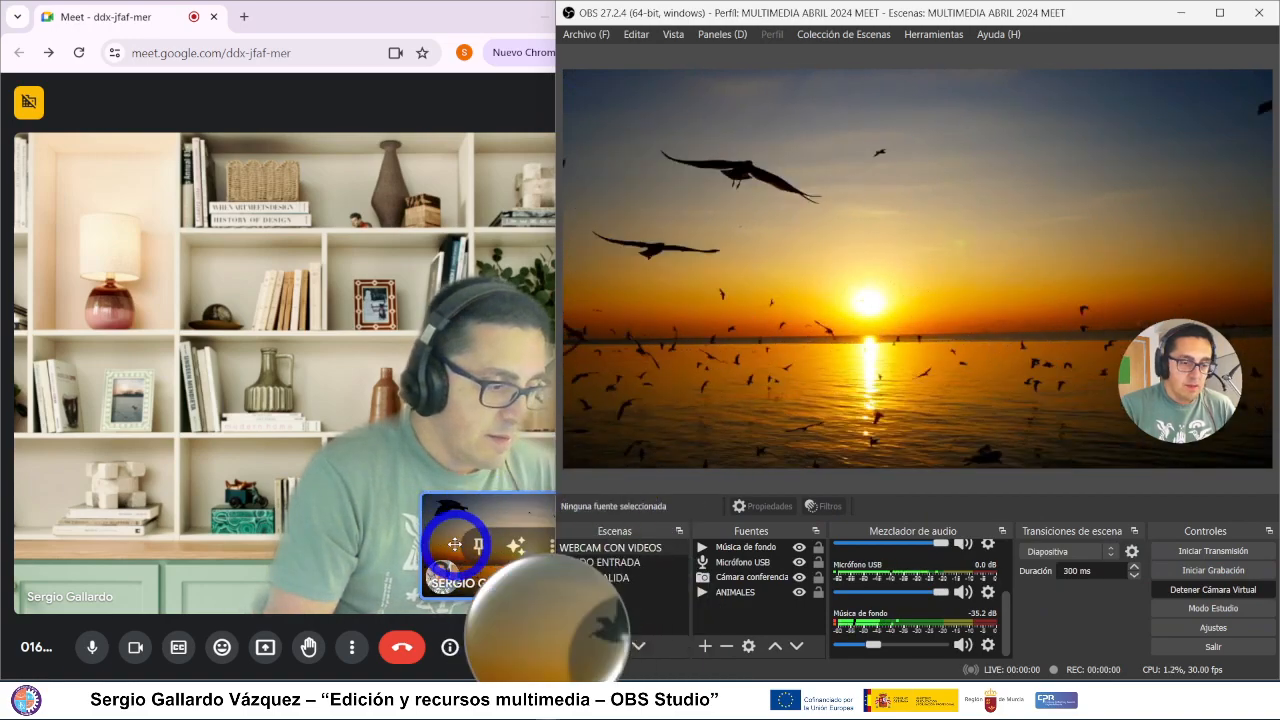
left_click(618, 563)
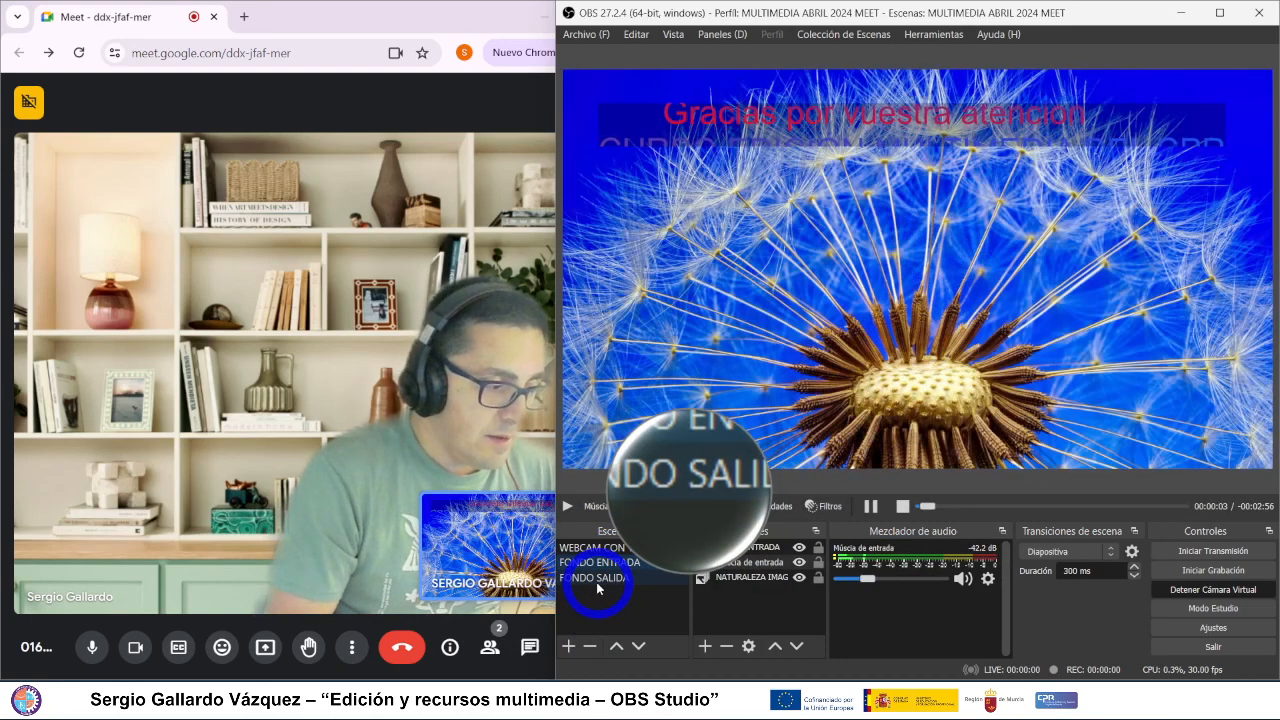
left_click(597, 588)
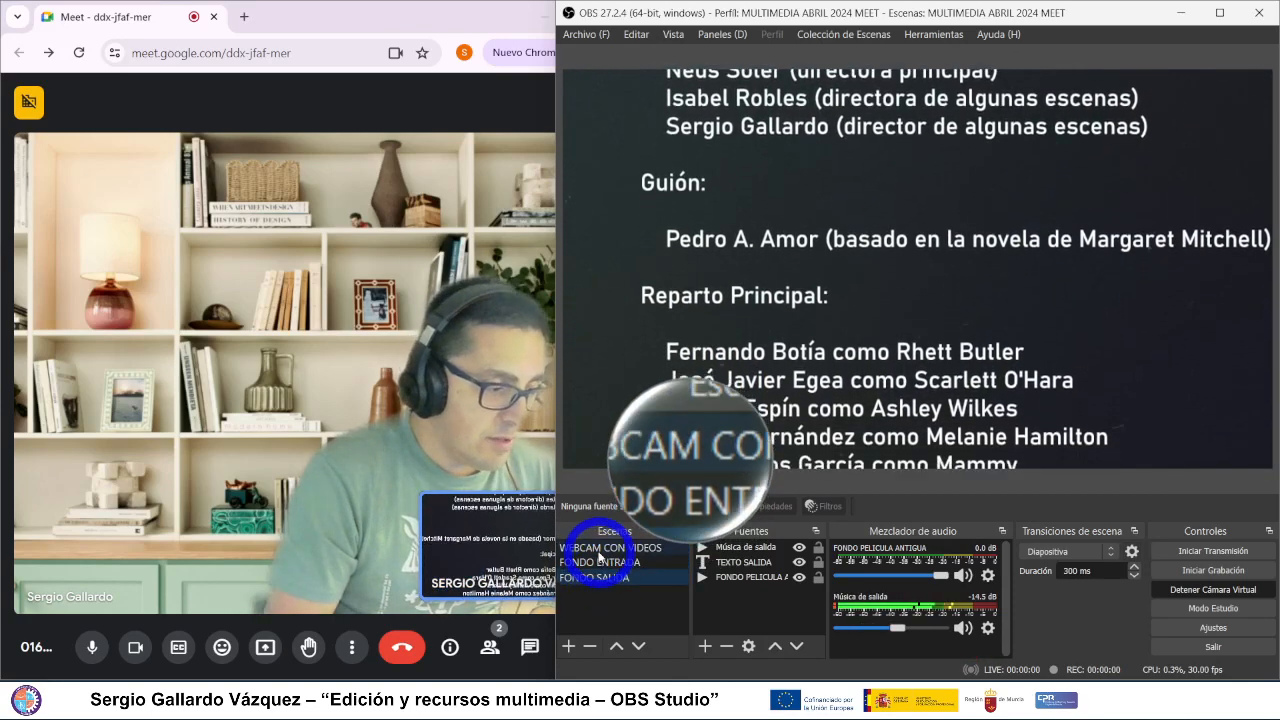
left_click(599, 551)
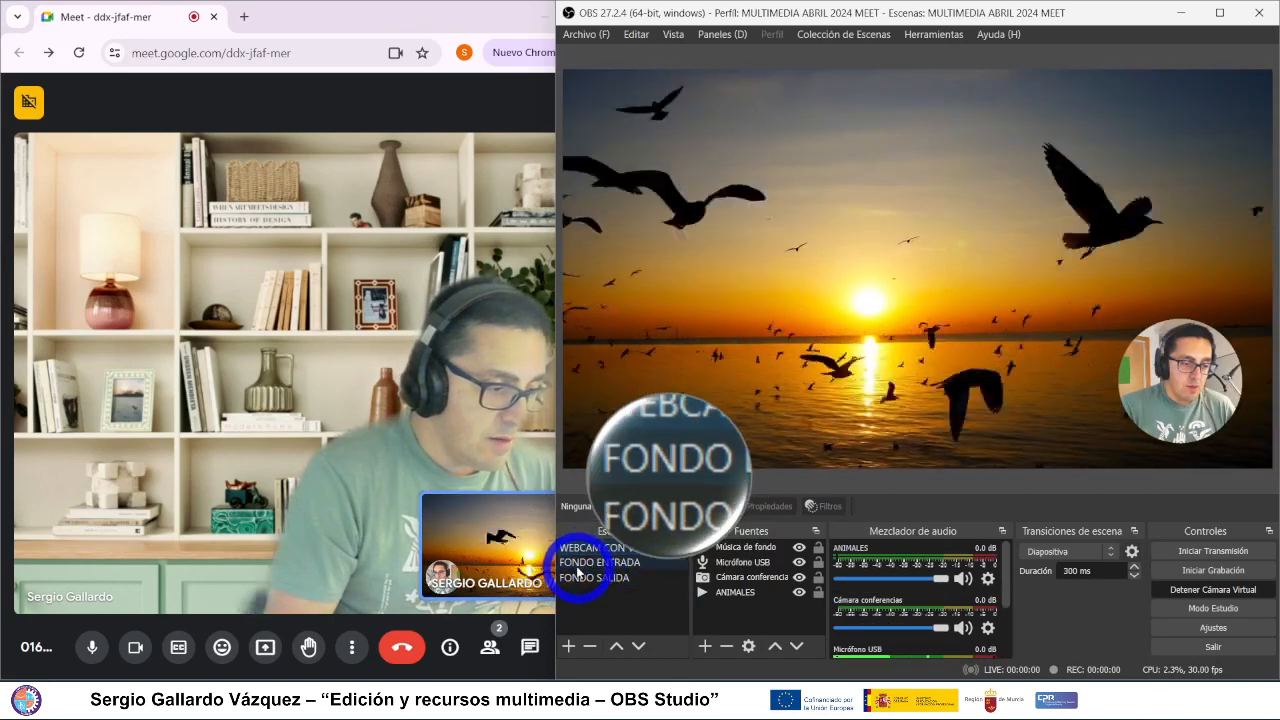
left_click(597, 563)
left_click(587, 585)
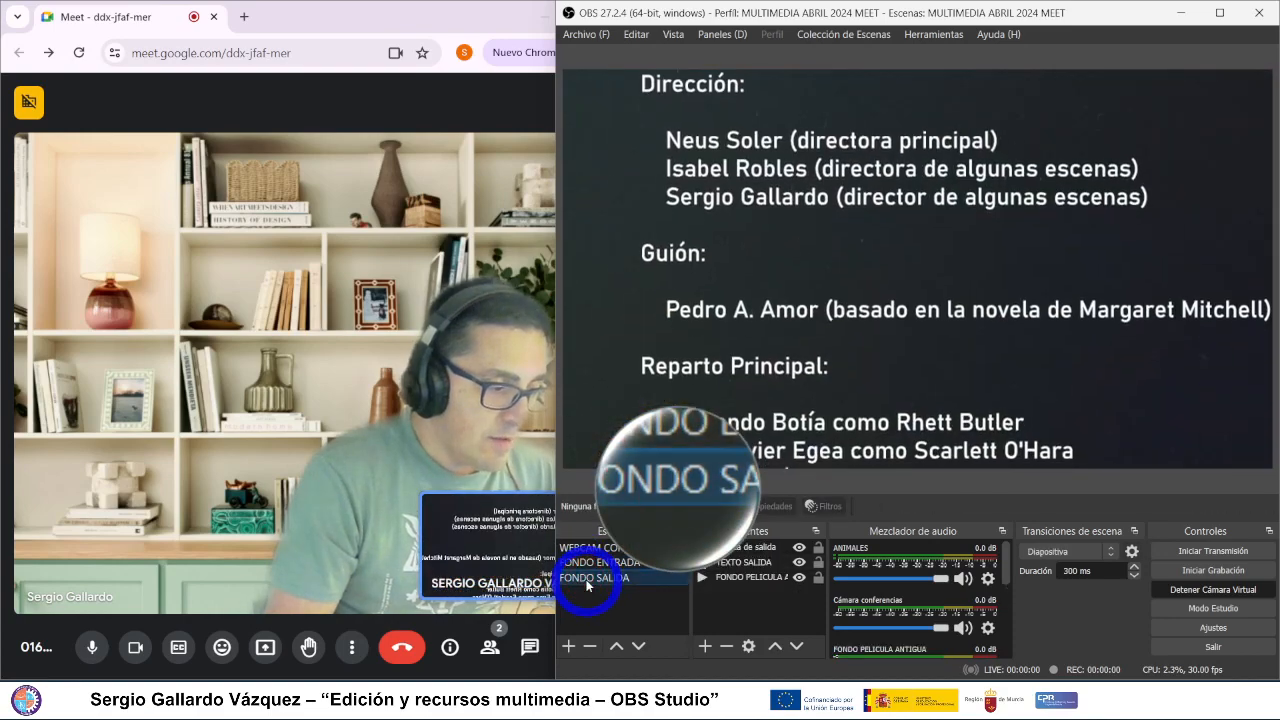
left_click(595, 549)
left_click(592, 563)
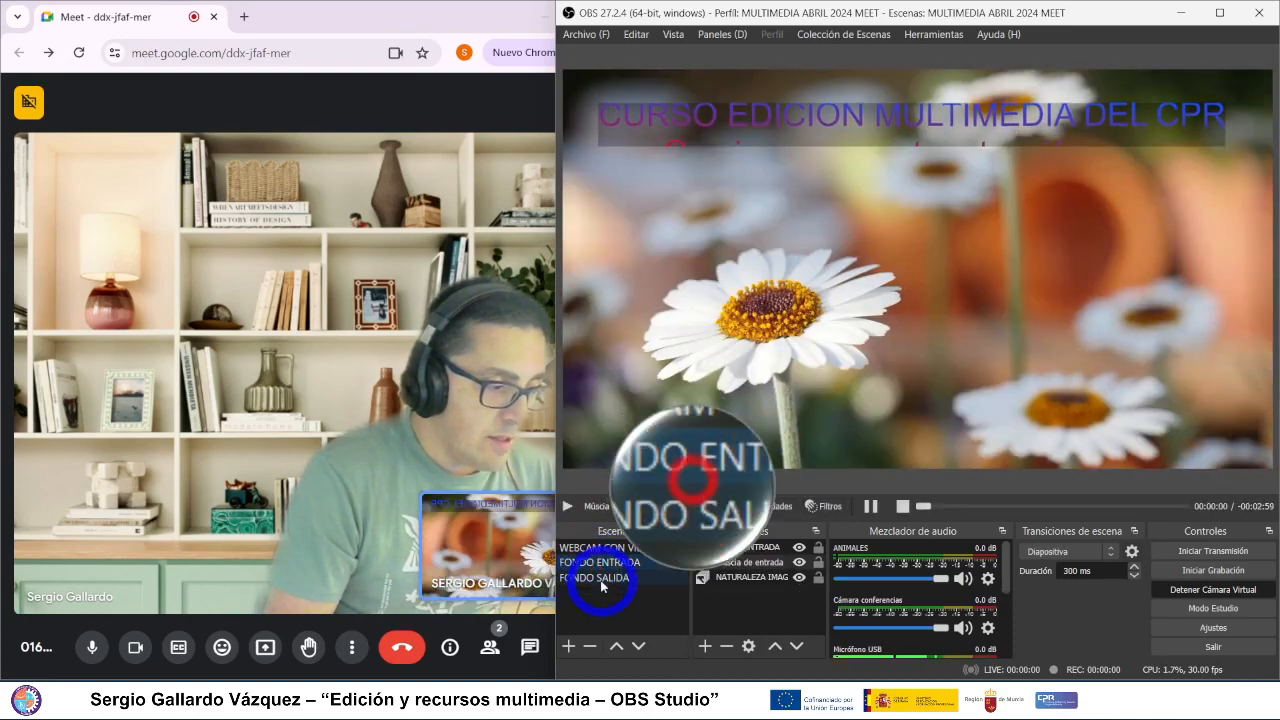
left_click(601, 581)
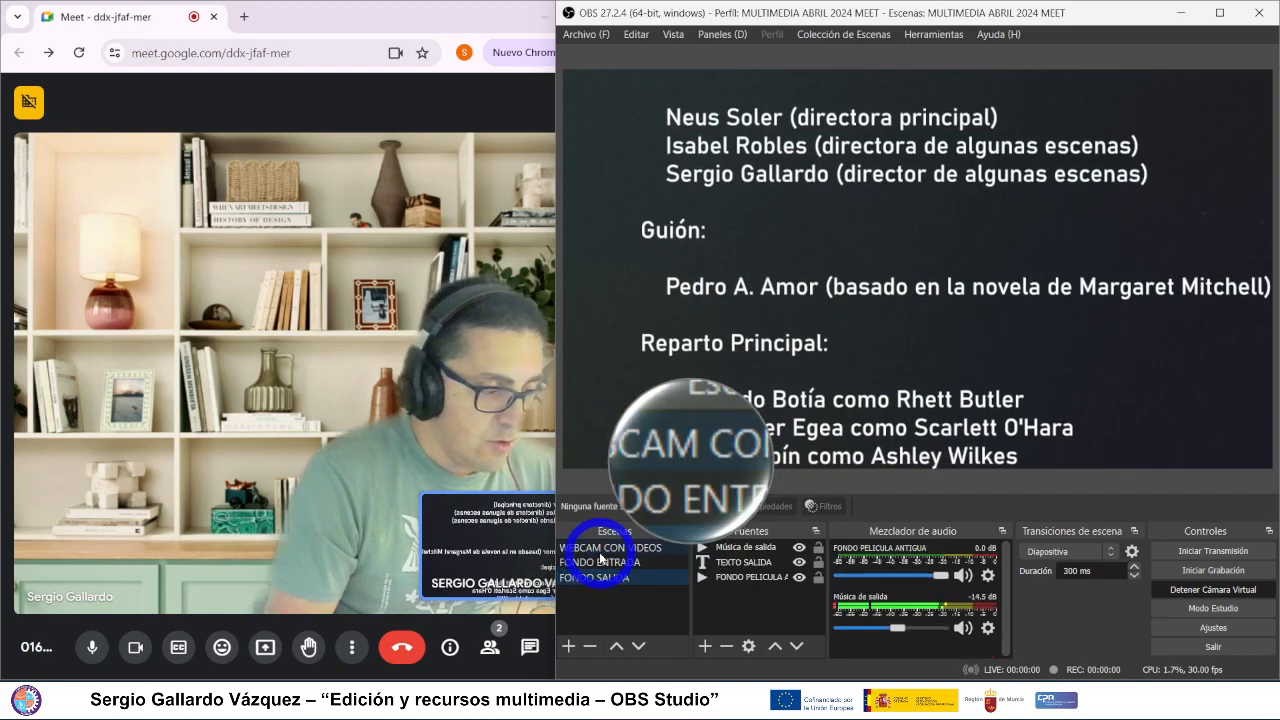
left_click(597, 548)
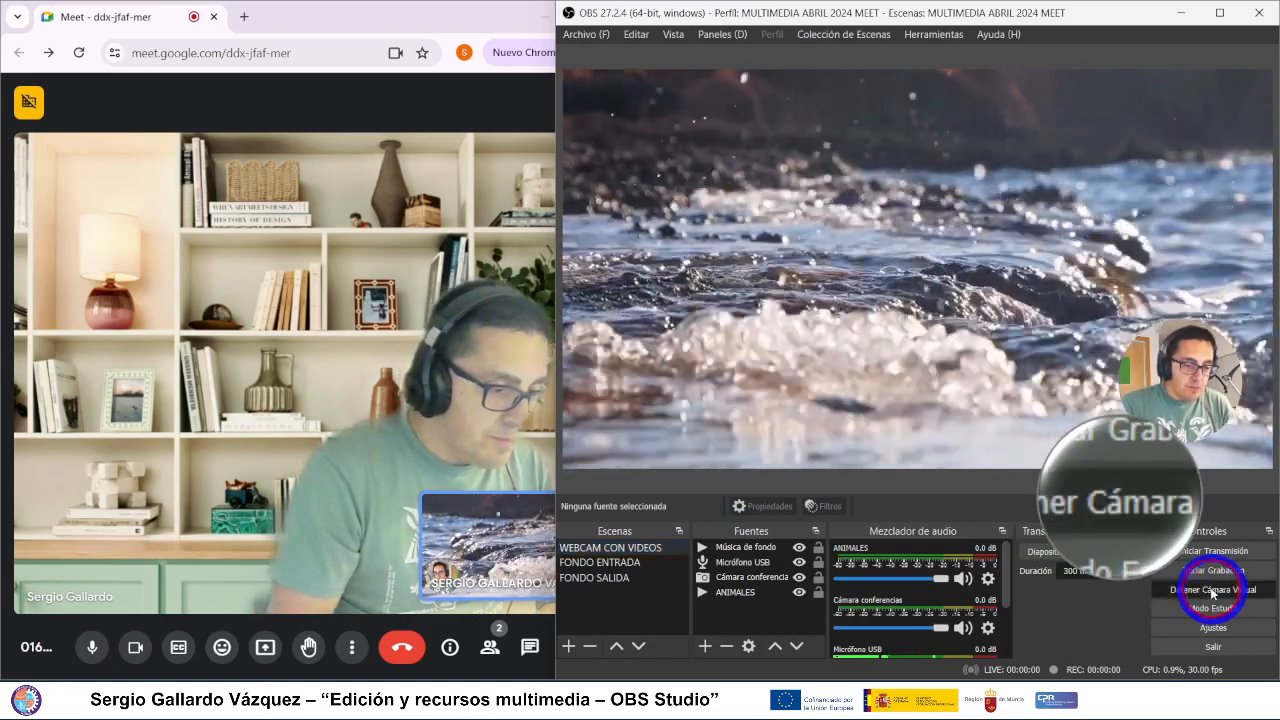
- Stop the virtual camera and maximise the OBS window
left_click(1212, 590)
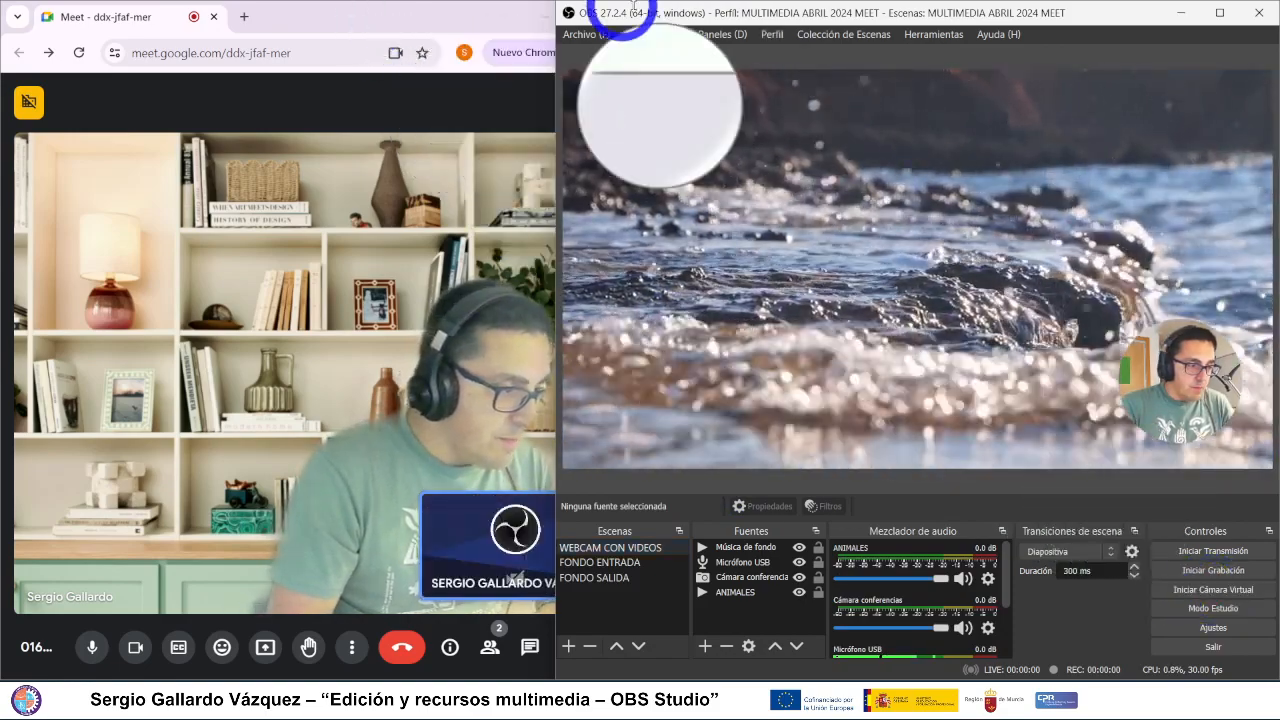
left_click(1222, 15)
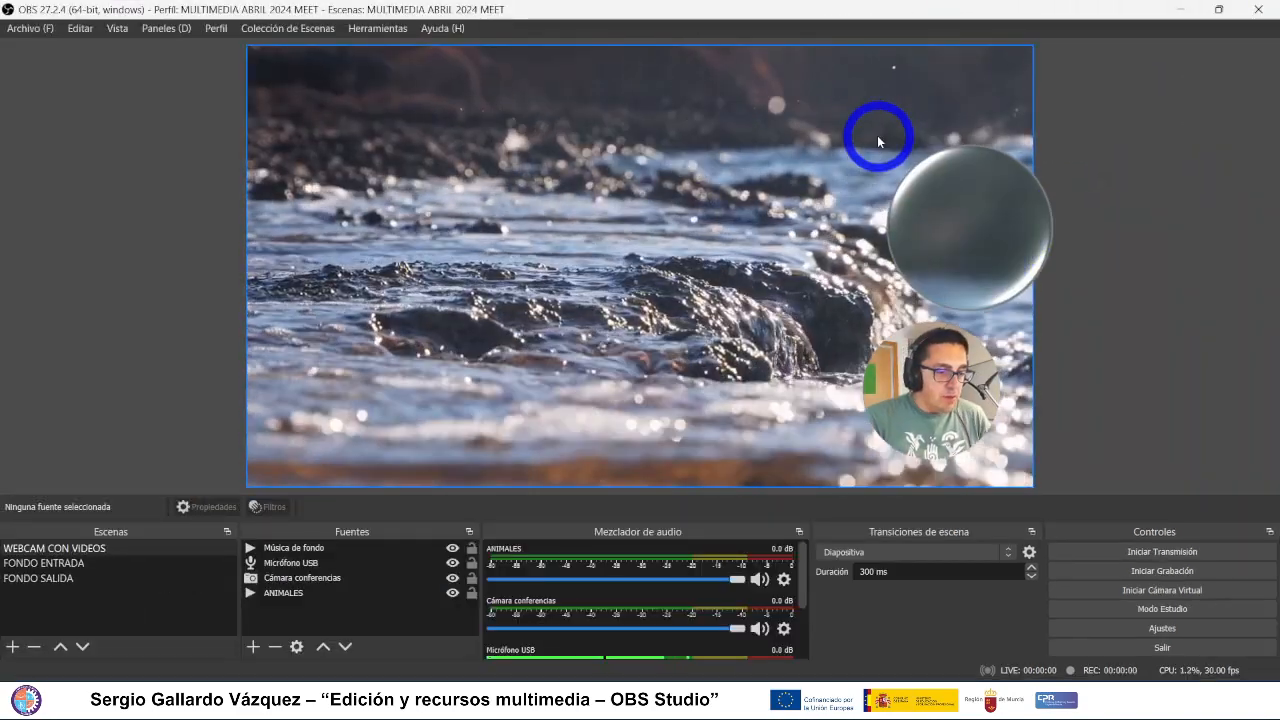
left_click(1219, 12)
double_click(822, 33)
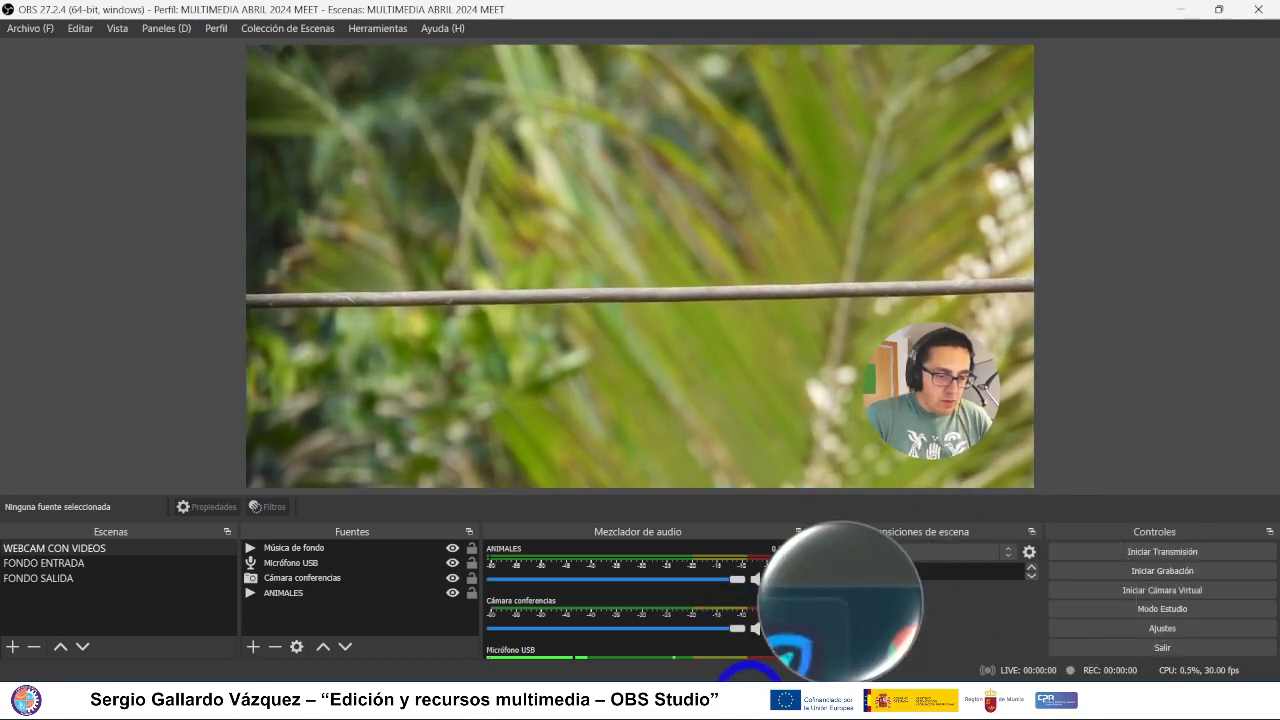
- Bring up the VB-CABLE page at vb-audio.com/Cable/ in Chrome, view its address and full-size download options, and minimise it
mouse_move(775, 676)
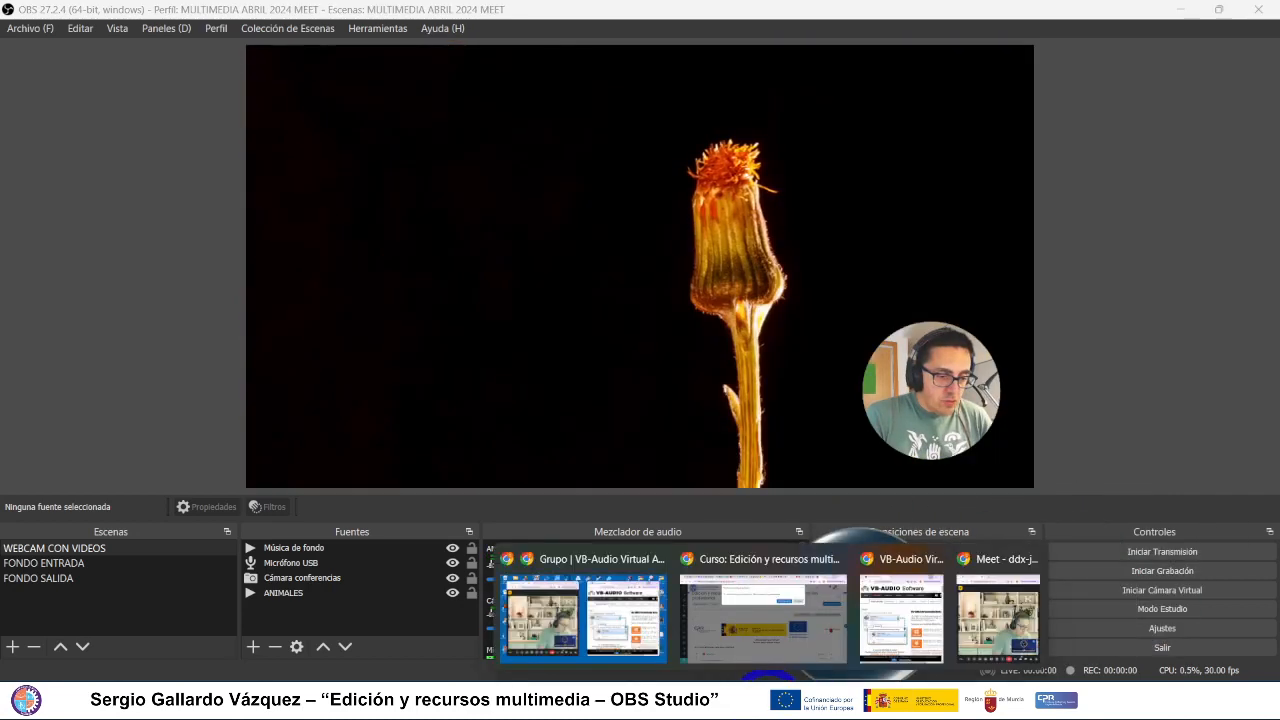
left_click(897, 622)
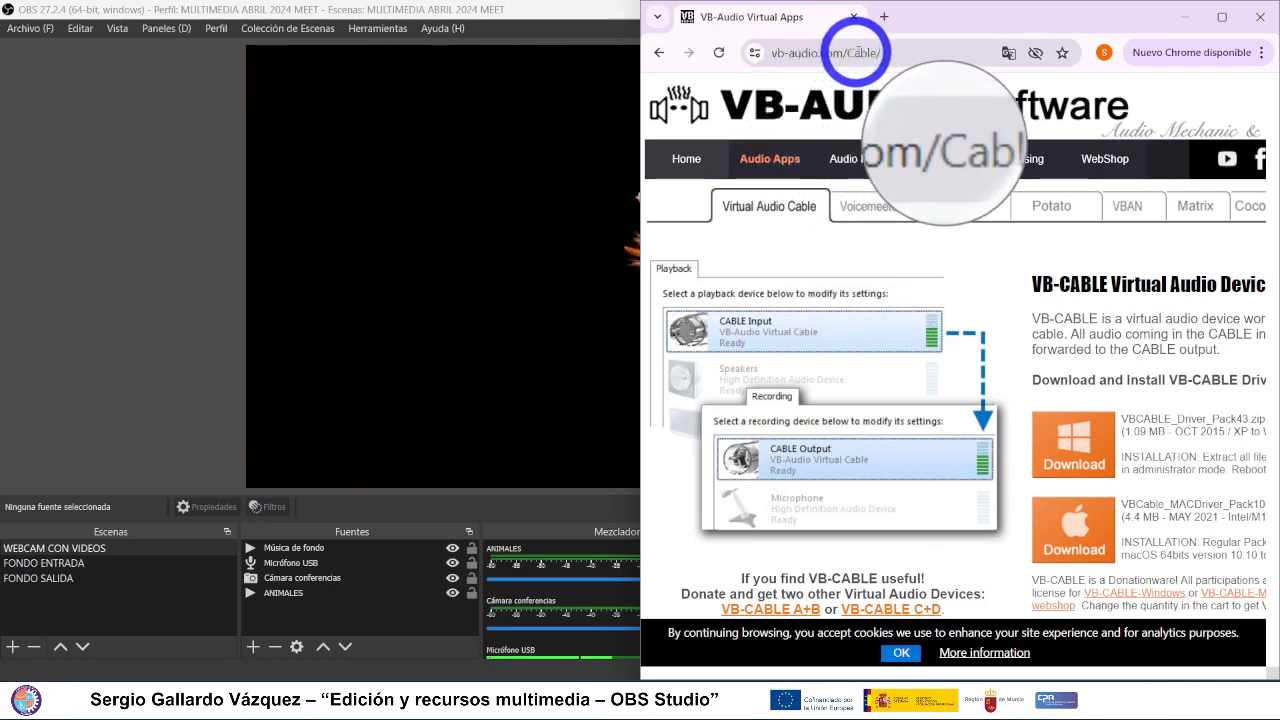
left_click(880, 53)
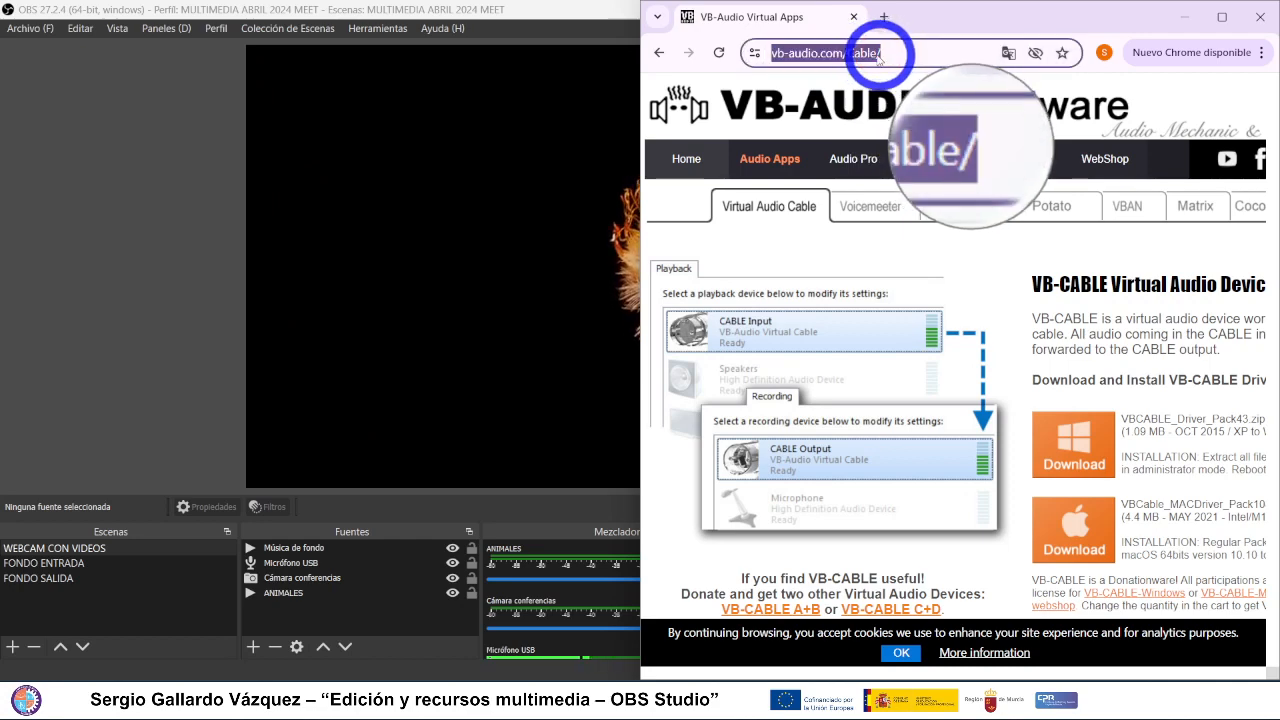
left_click(1222, 18)
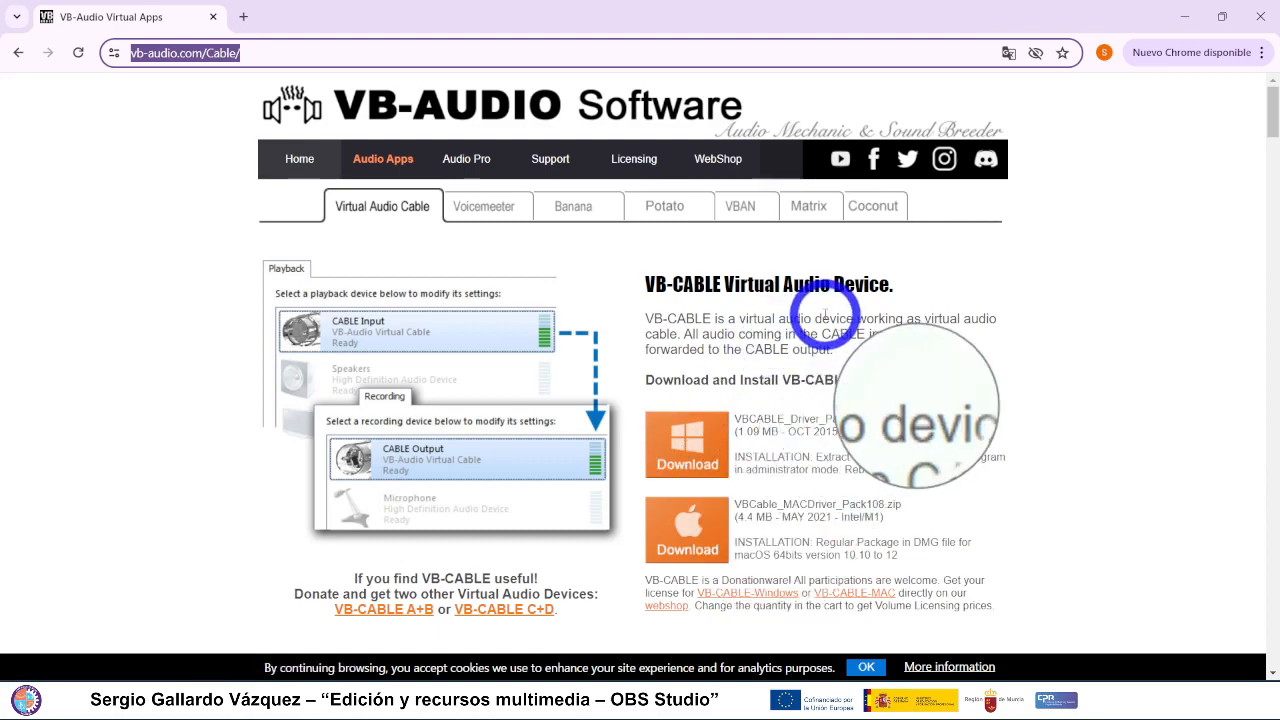
left_click(1184, 17)
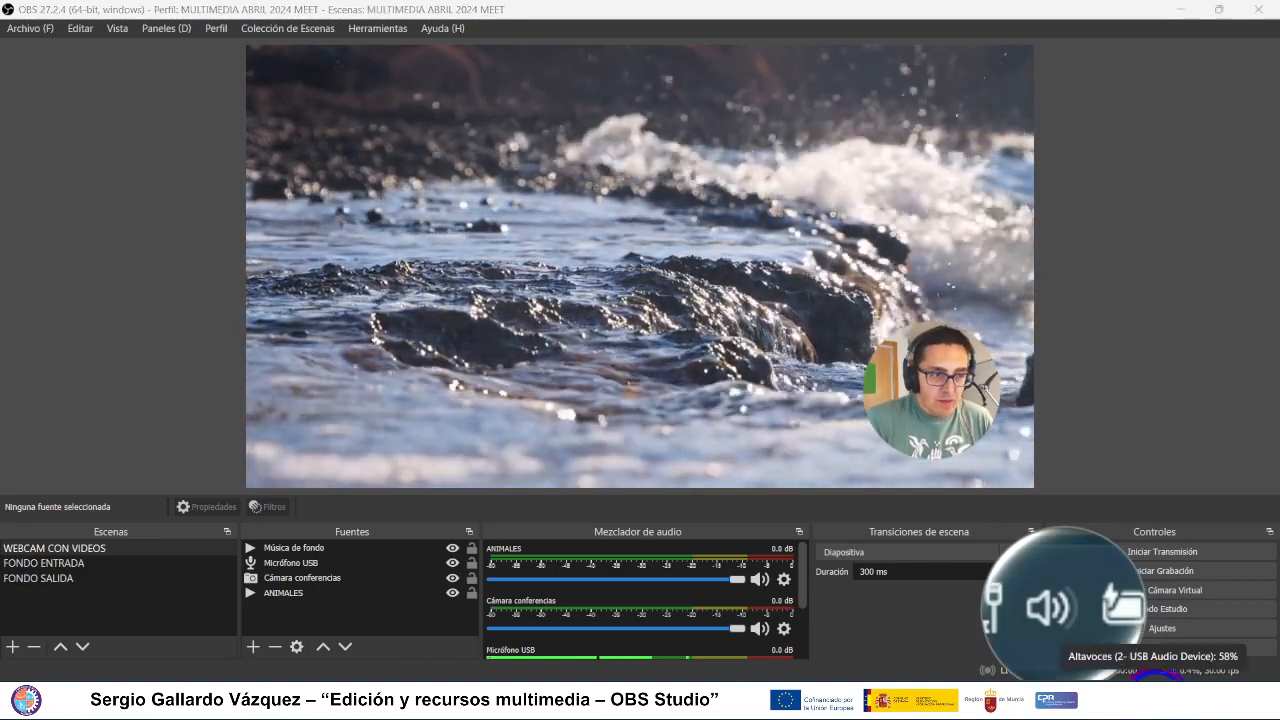
- Examine the available Windows sound output devices, including the VB-Audio virtual cable, and close the list without changing the selection
left_click(1155, 685)
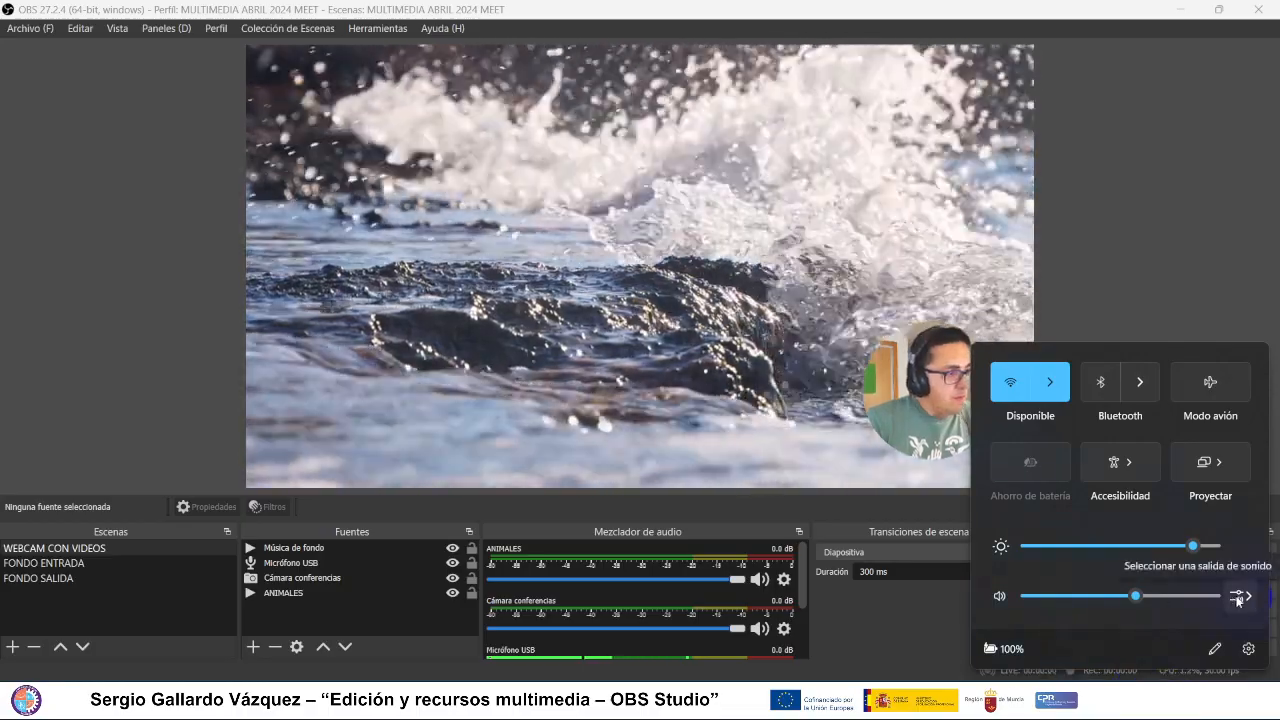
left_click(1237, 597)
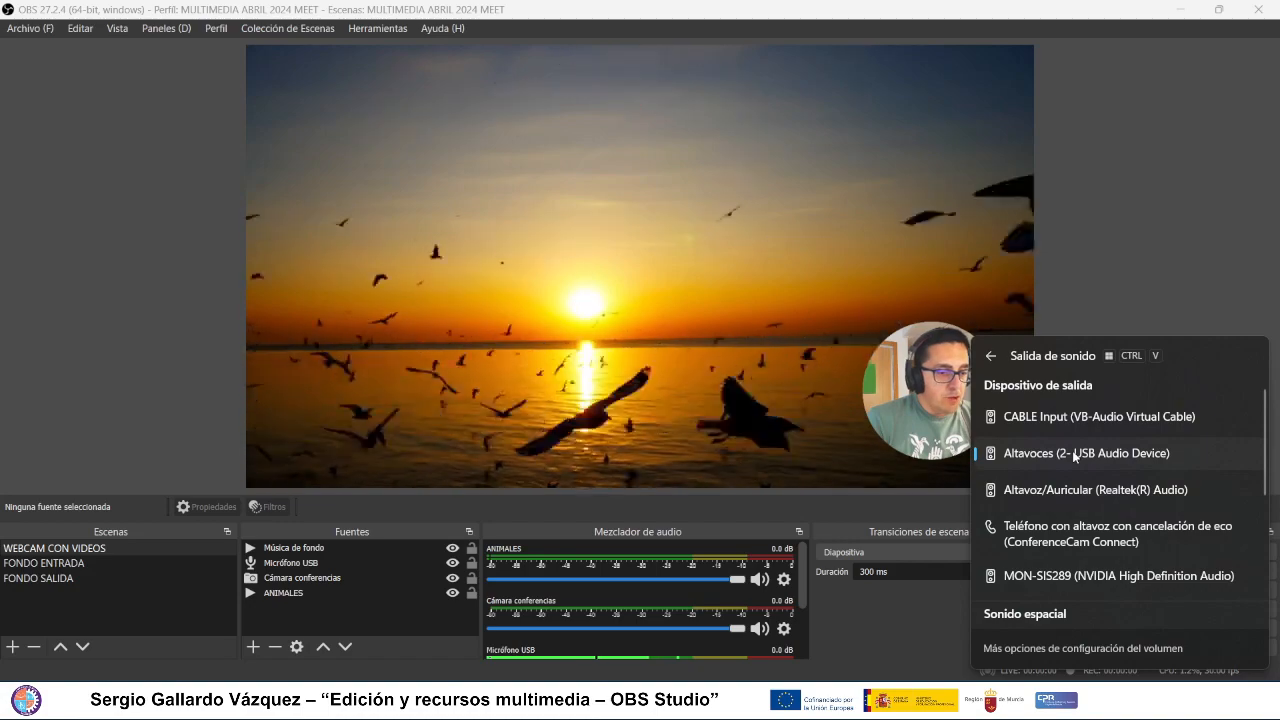
left_click(1108, 264)
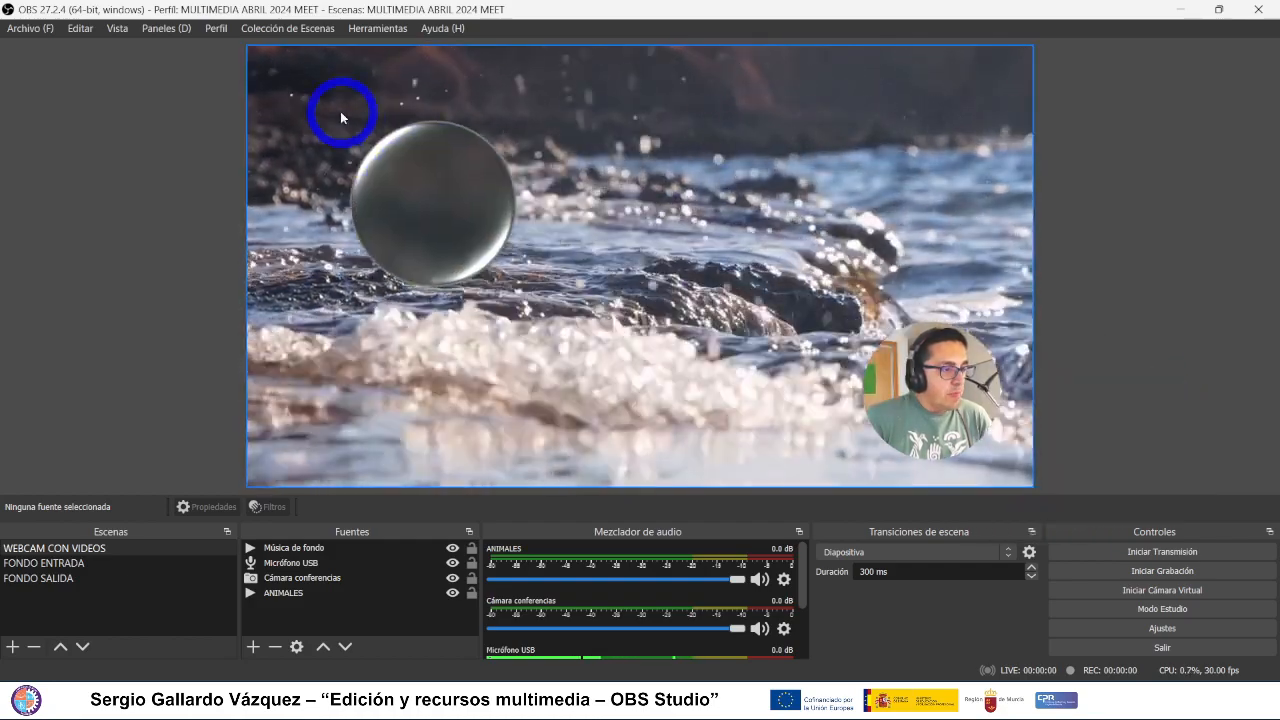
- Check the MULTIMEDIA ABRIL 2024 MEET entry in the lists of OBS profiles and scene collections
left_click(212, 28)
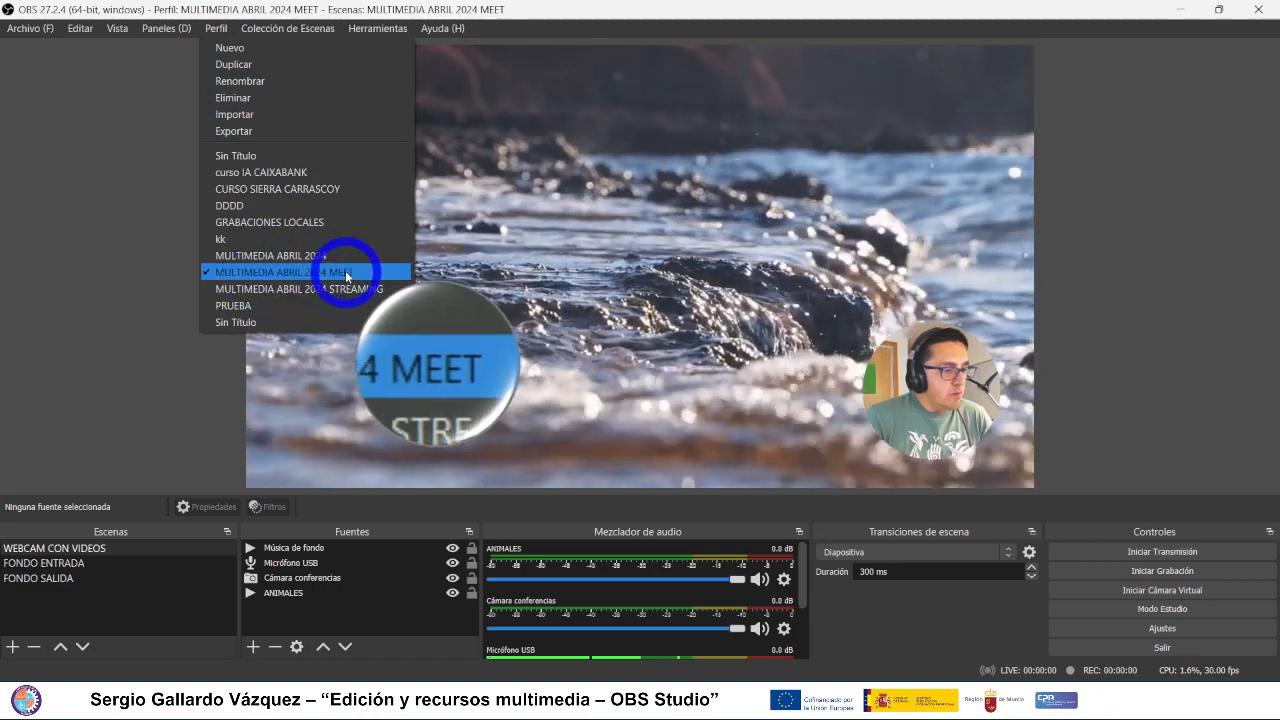
mouse_move(288, 28)
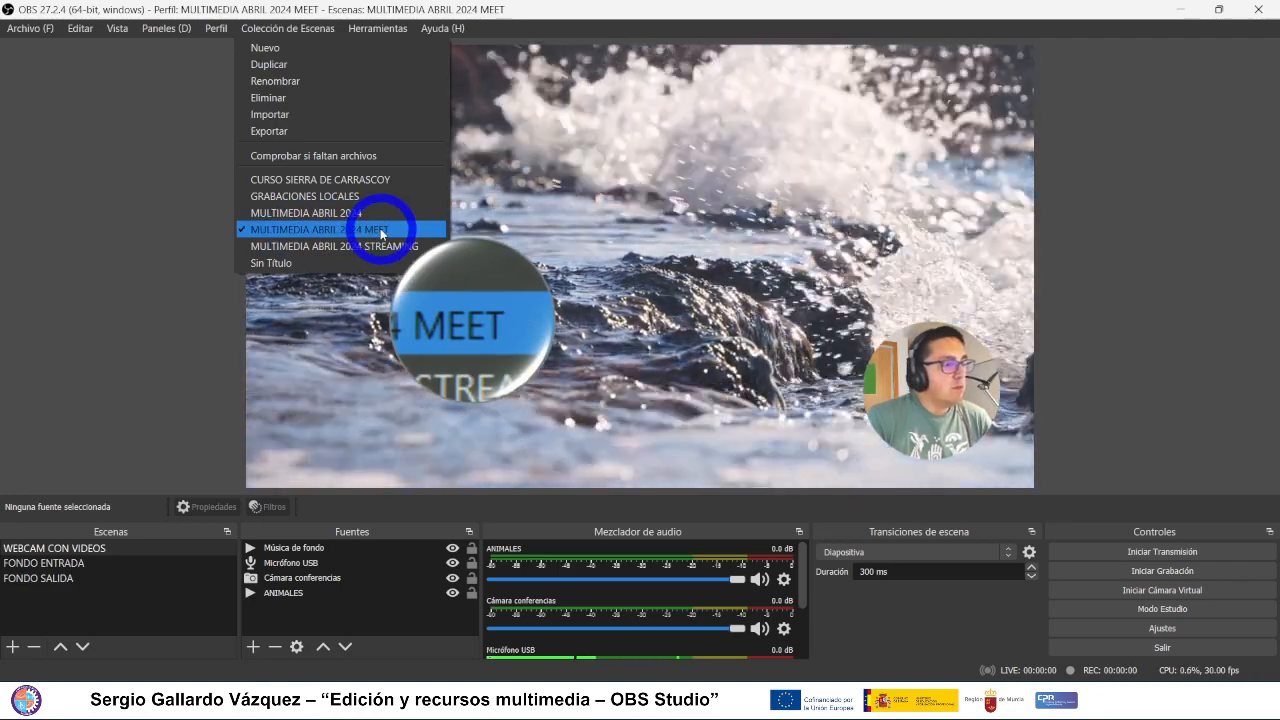
left_click(207, 30)
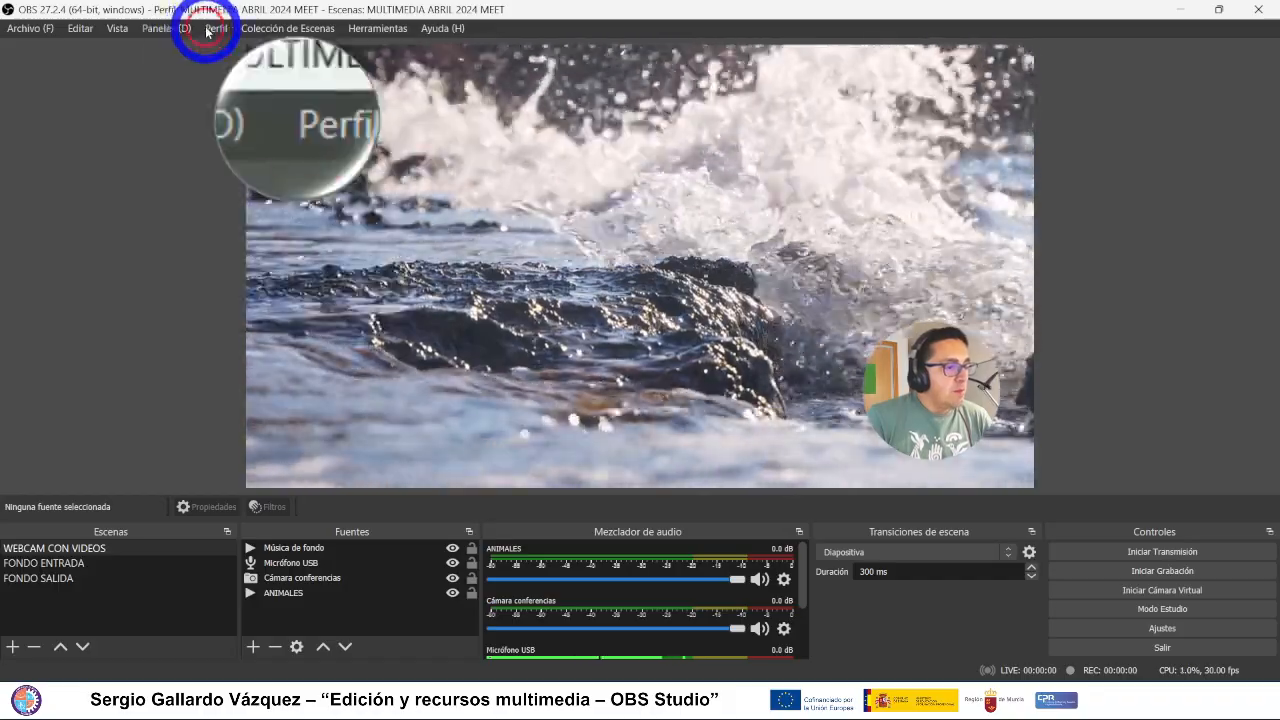
- Review the active OBS profile and scene collection, and the Micrófono USB and Música de fondo channels in the audio mixer
left_click(207, 30)
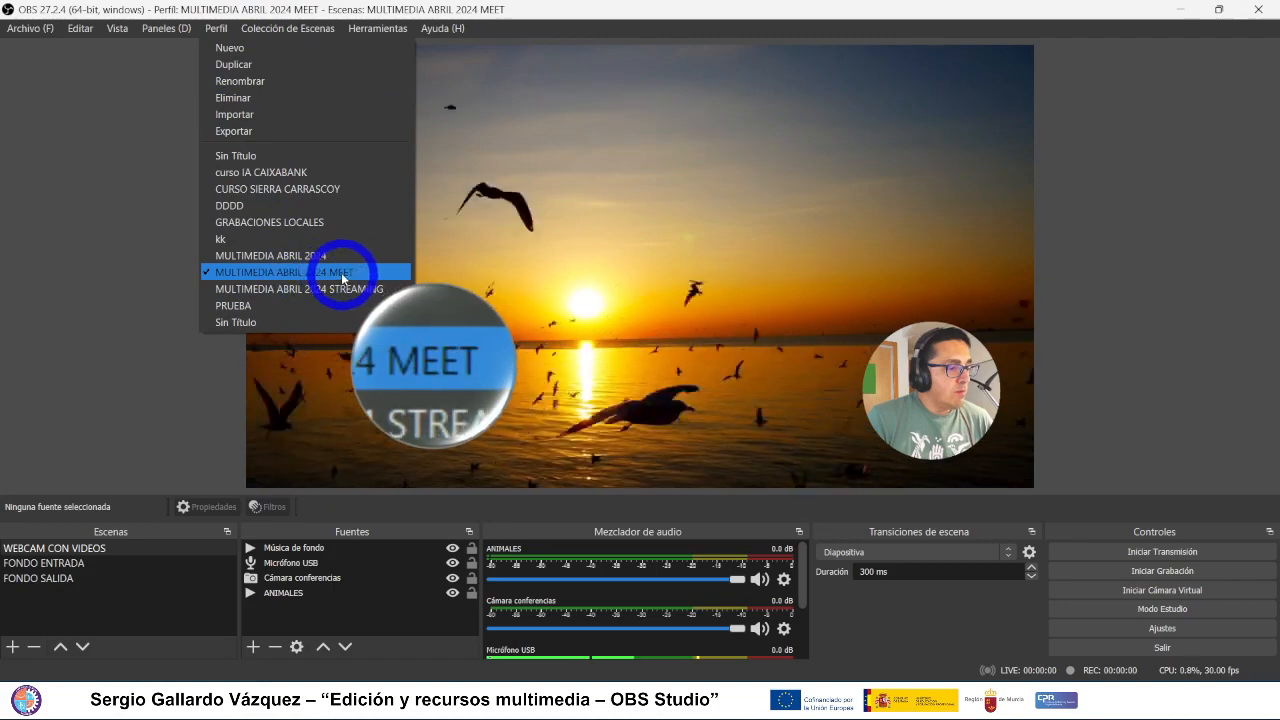
mouse_move(284, 37)
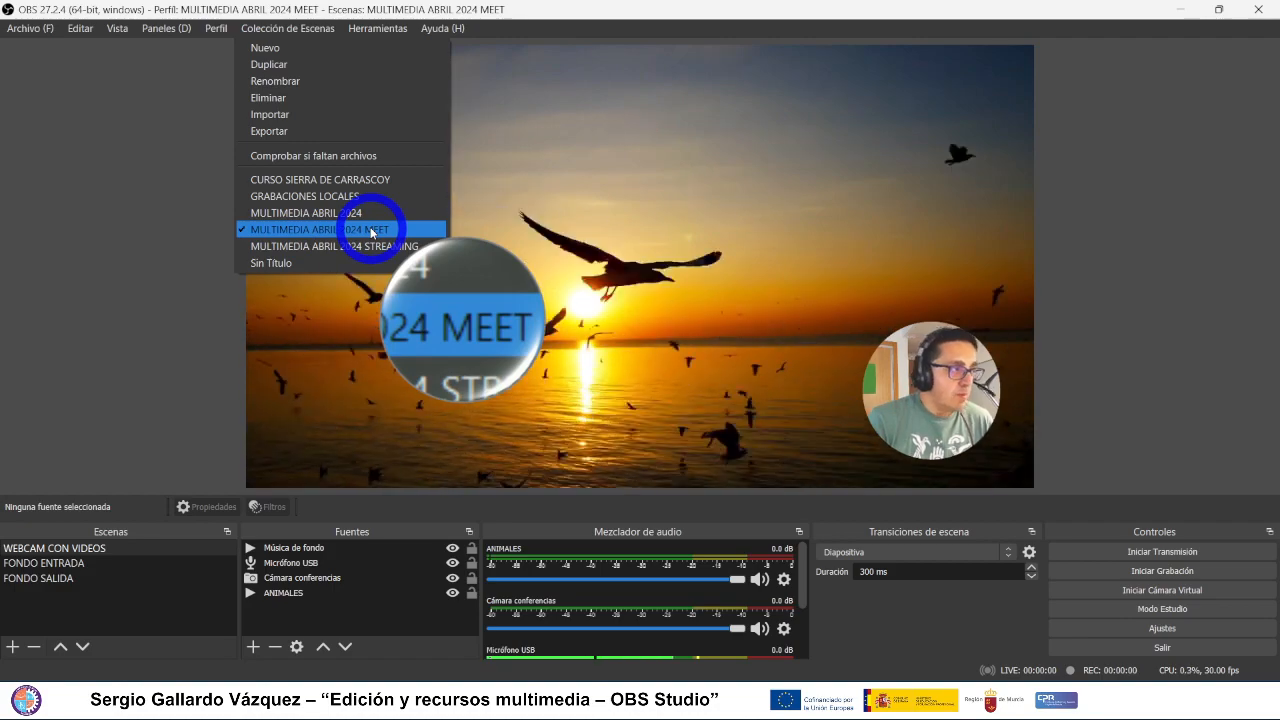
left_click(133, 140)
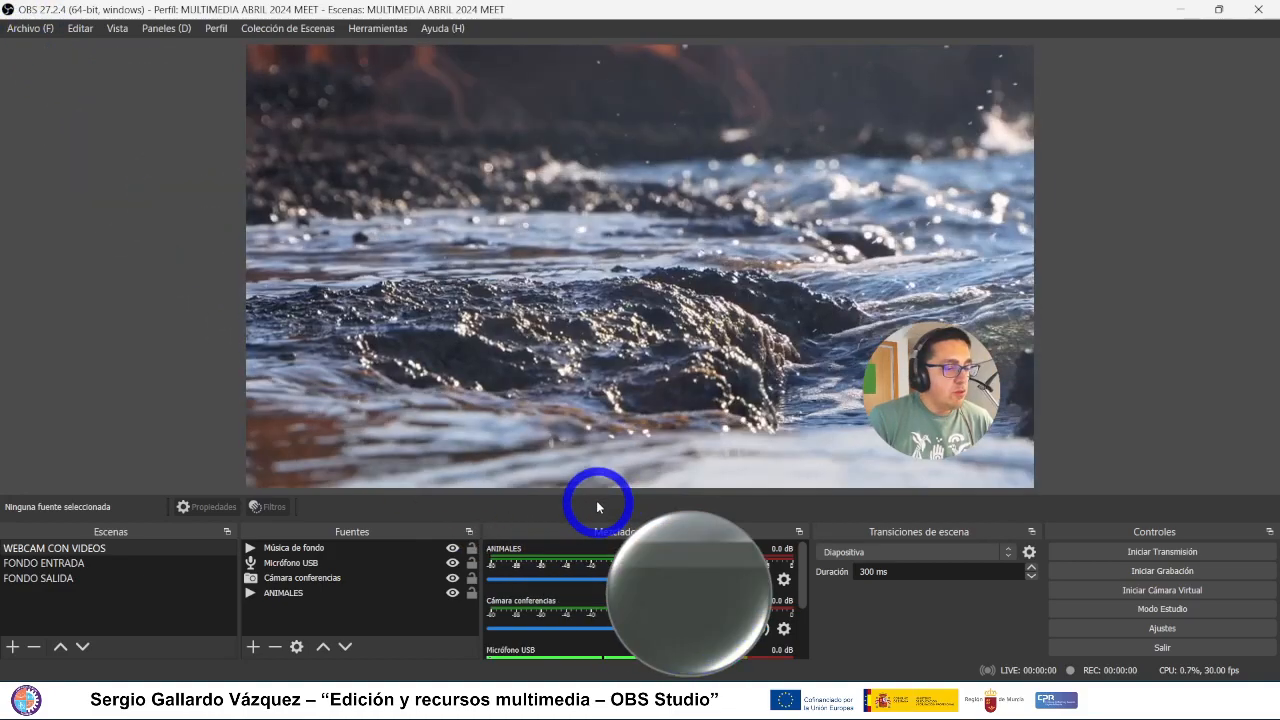
scroll(545, 571, "down", 3)
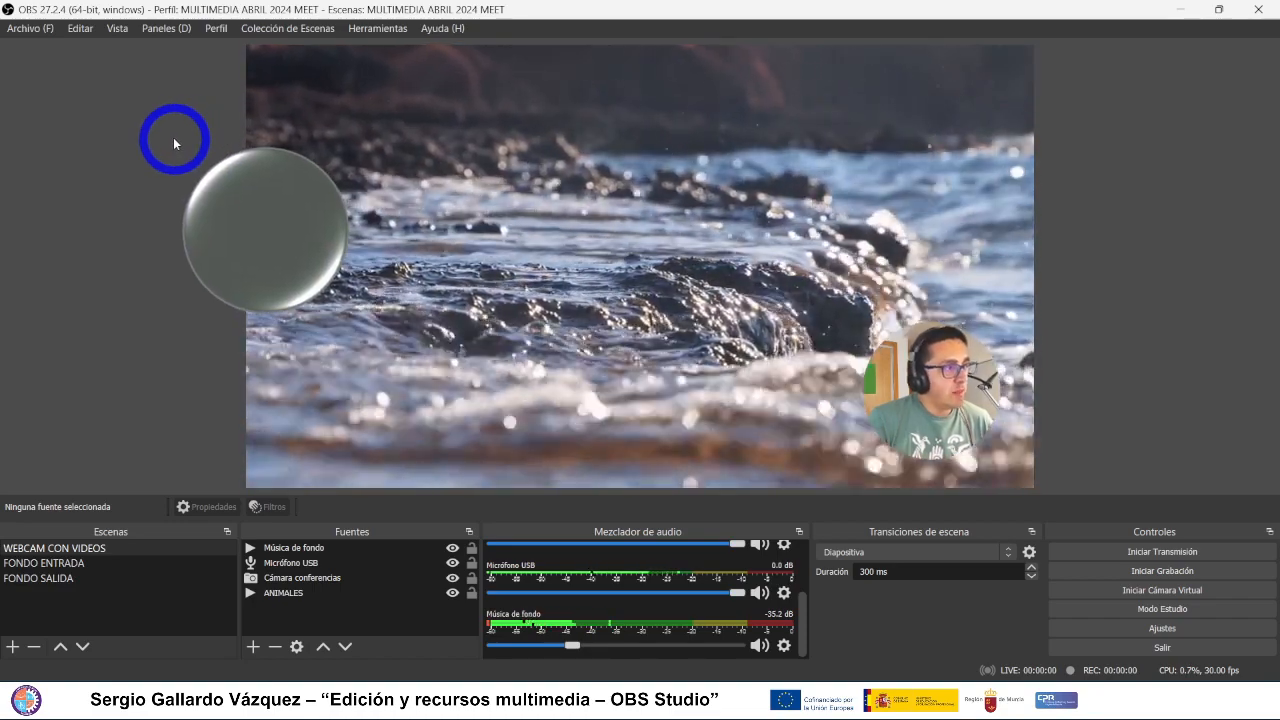
- Set the audio monitoring device in the OBS audio settings to CABLE Input (VB-Audio Virtual Cable) and accept the settings
left_click(17, 35)
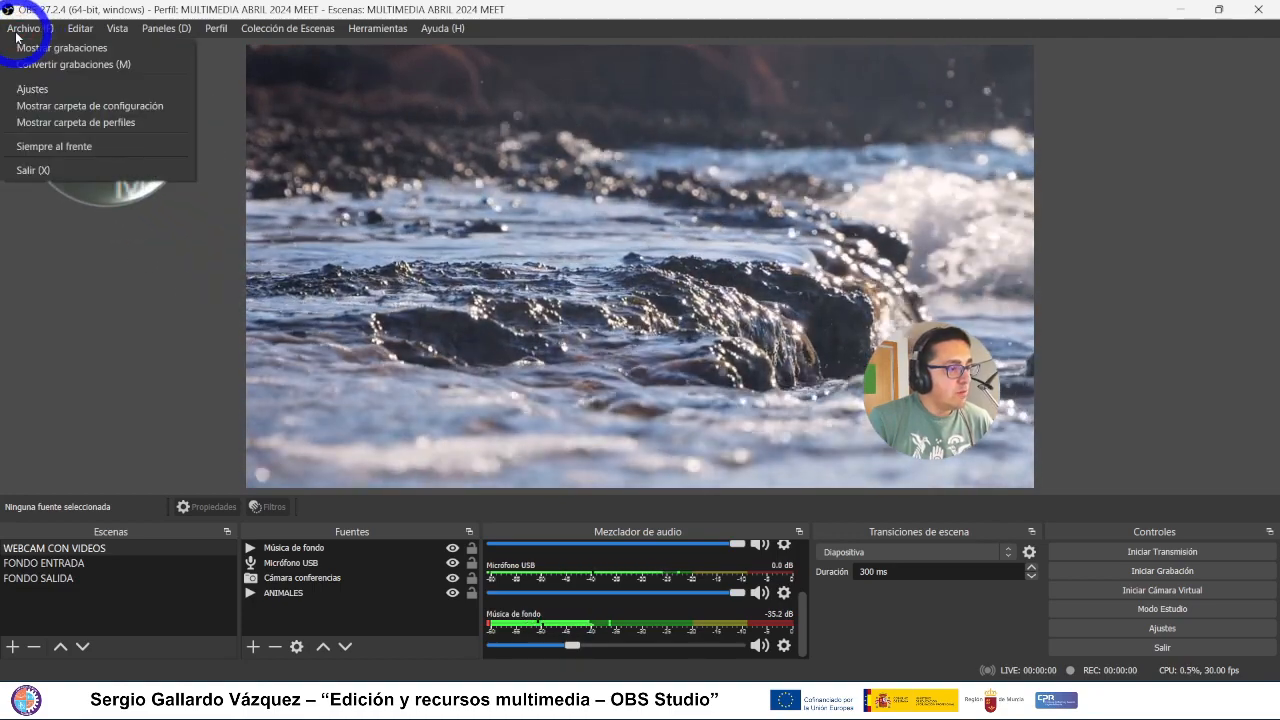
left_click(34, 92)
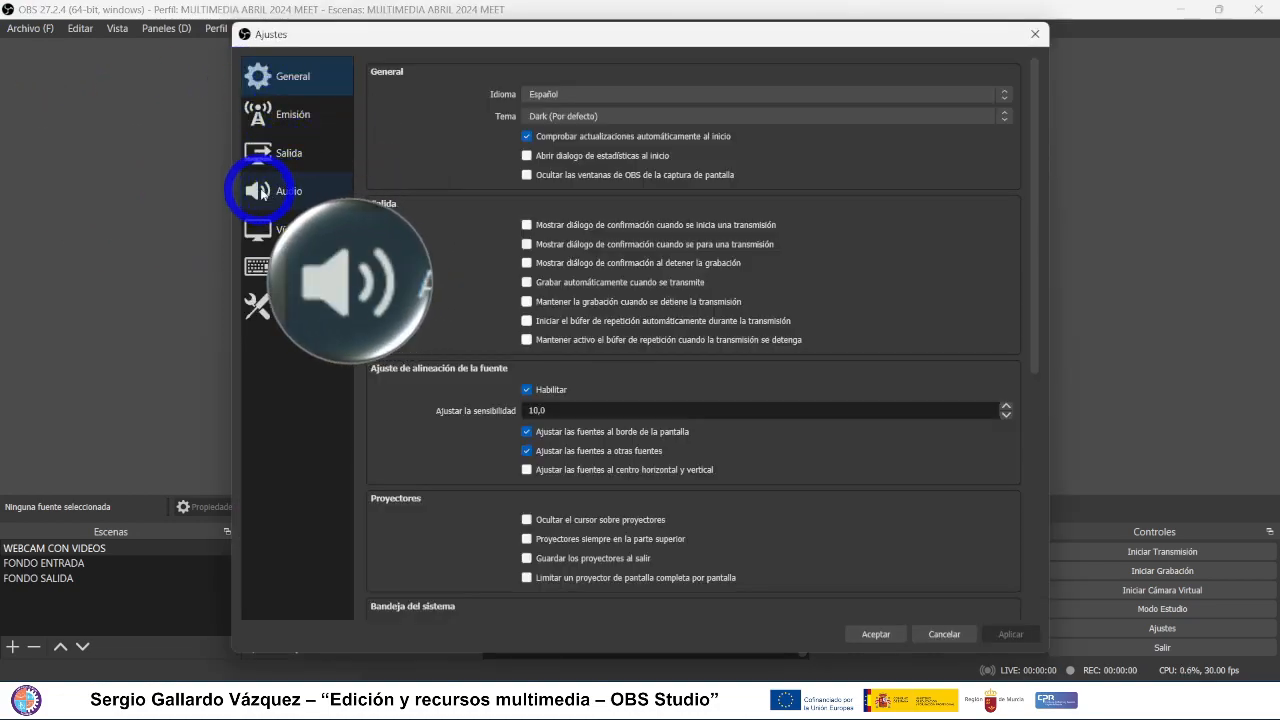
left_click(282, 194)
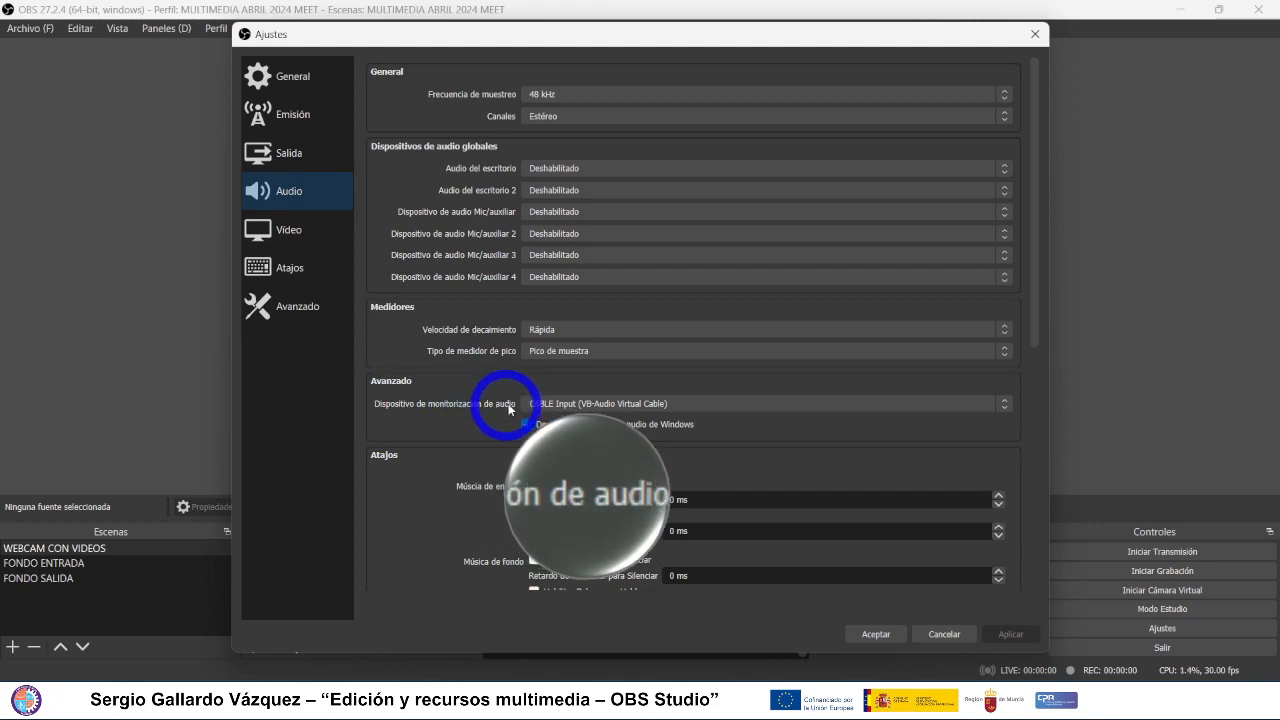
left_click(564, 405)
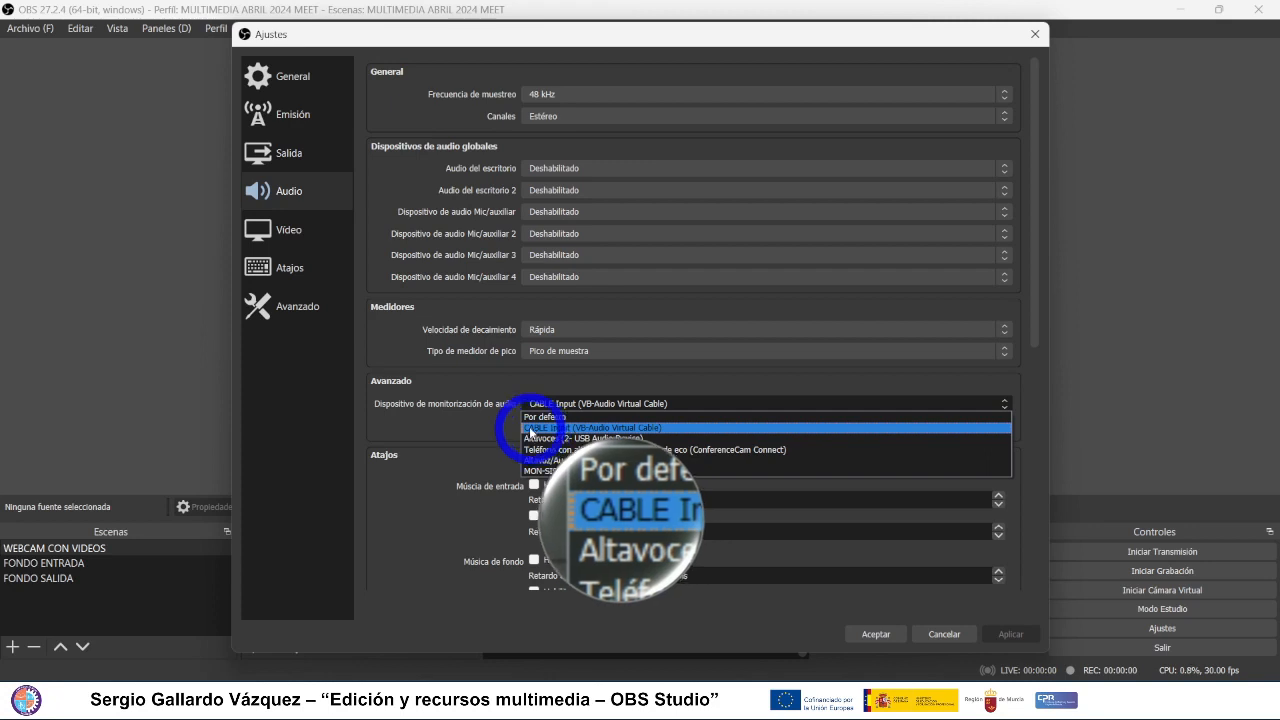
left_click(538, 428)
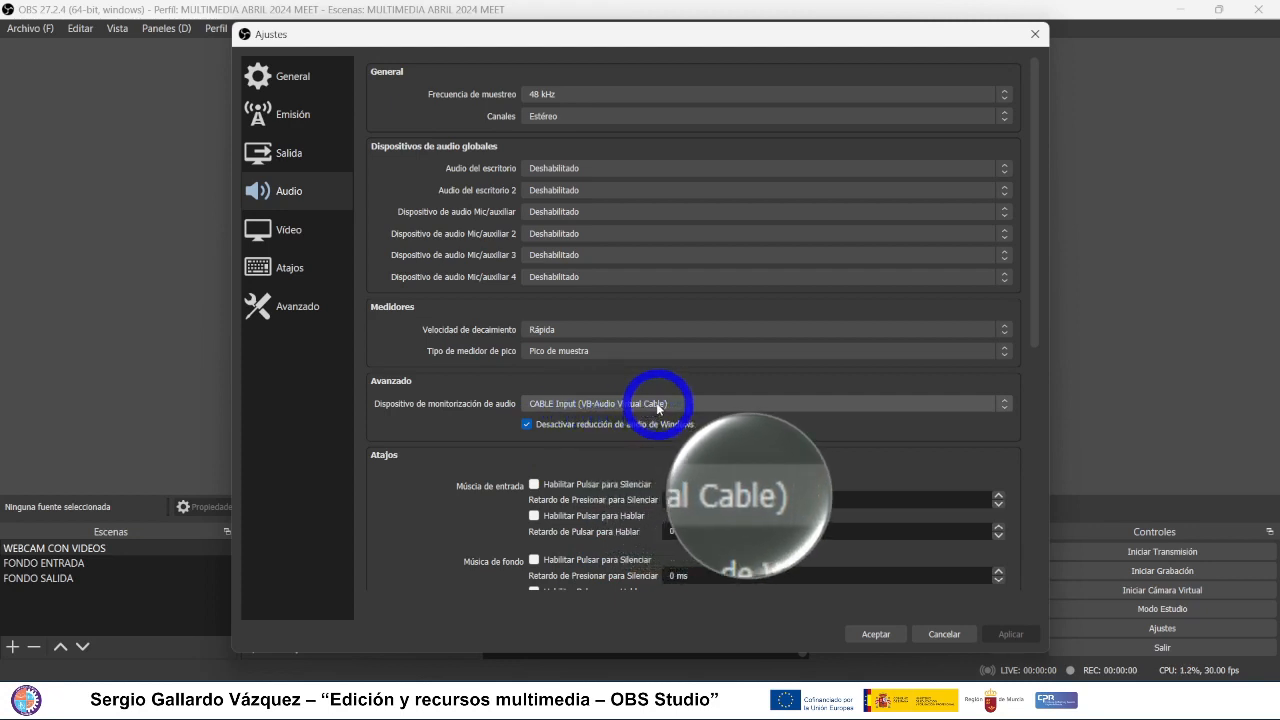
left_click(875, 636)
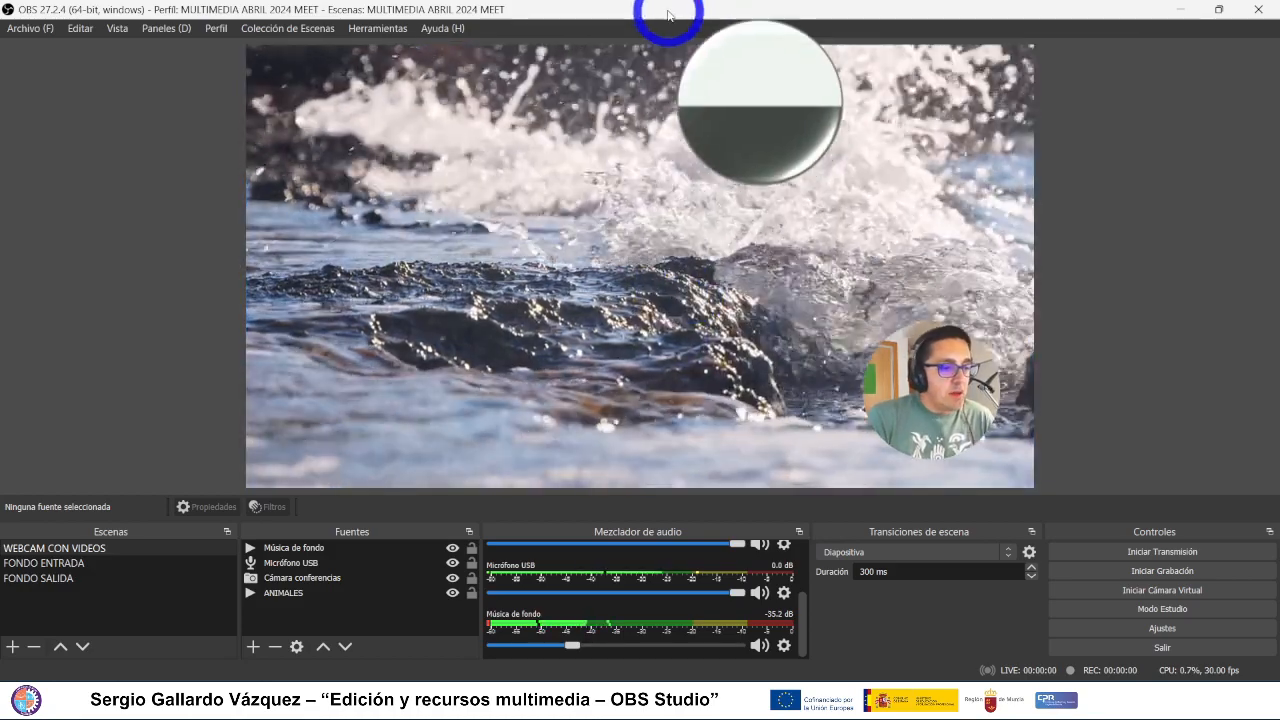
- Arrange the OBS window and the Google Meet call window side by side, each filling half of the screen
left_click_drag(663, 14, 449, 57)
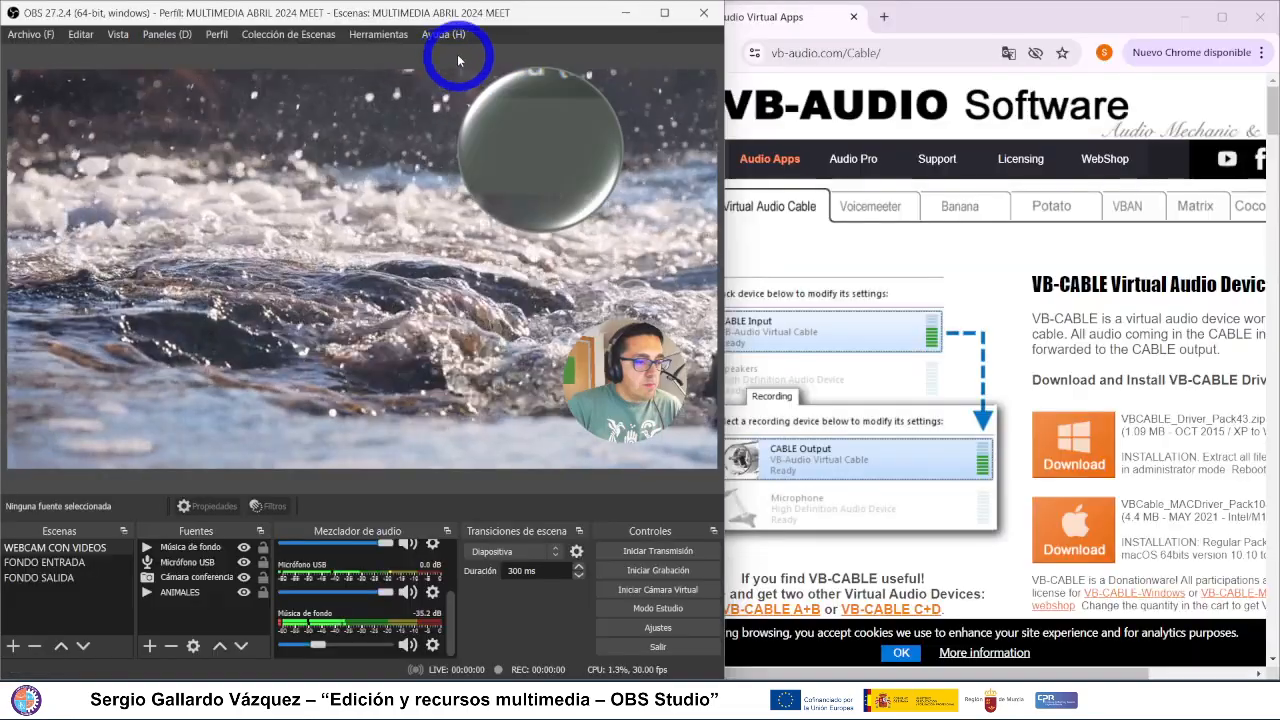
left_click_drag(990, 31, 971, 50)
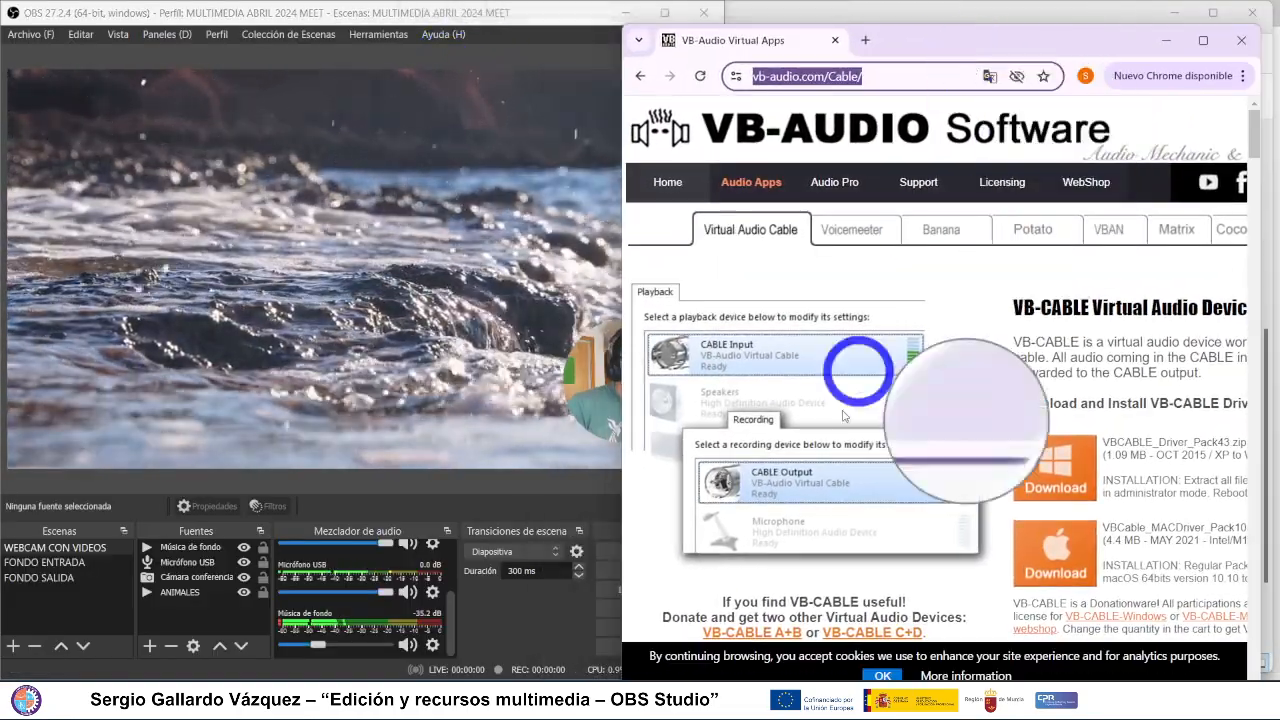
mouse_move(773, 706)
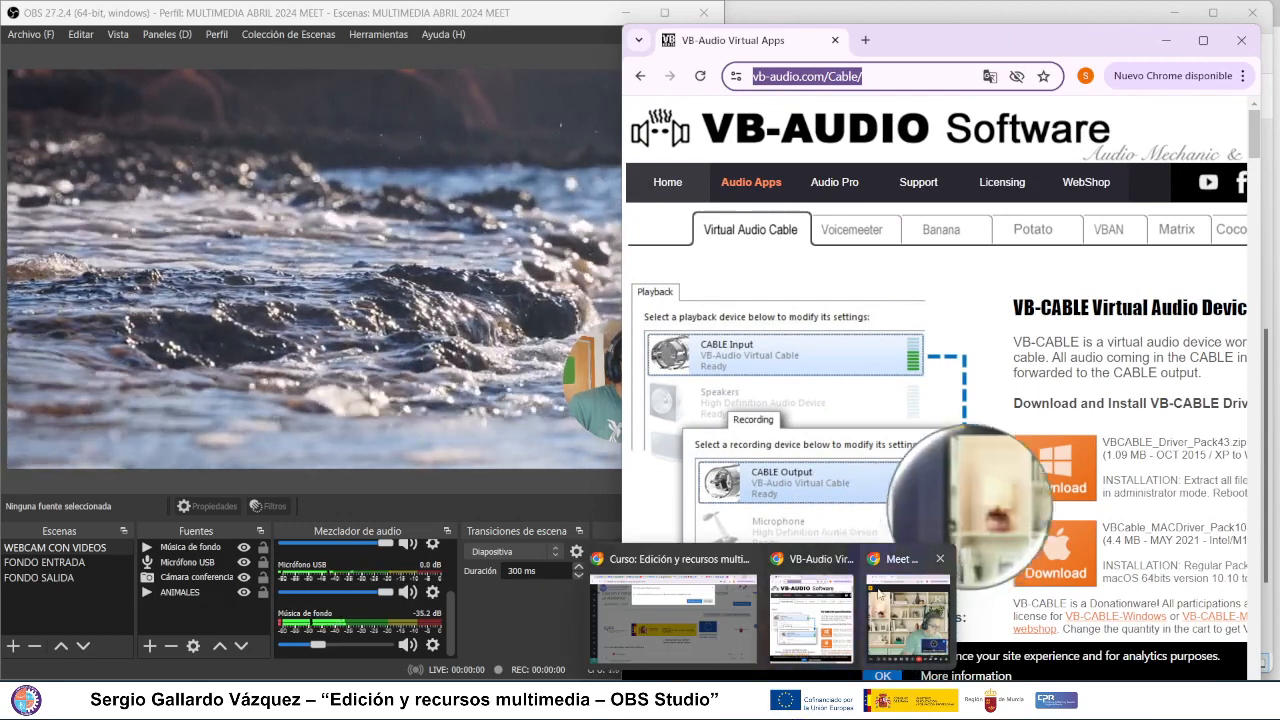
left_click(902, 560)
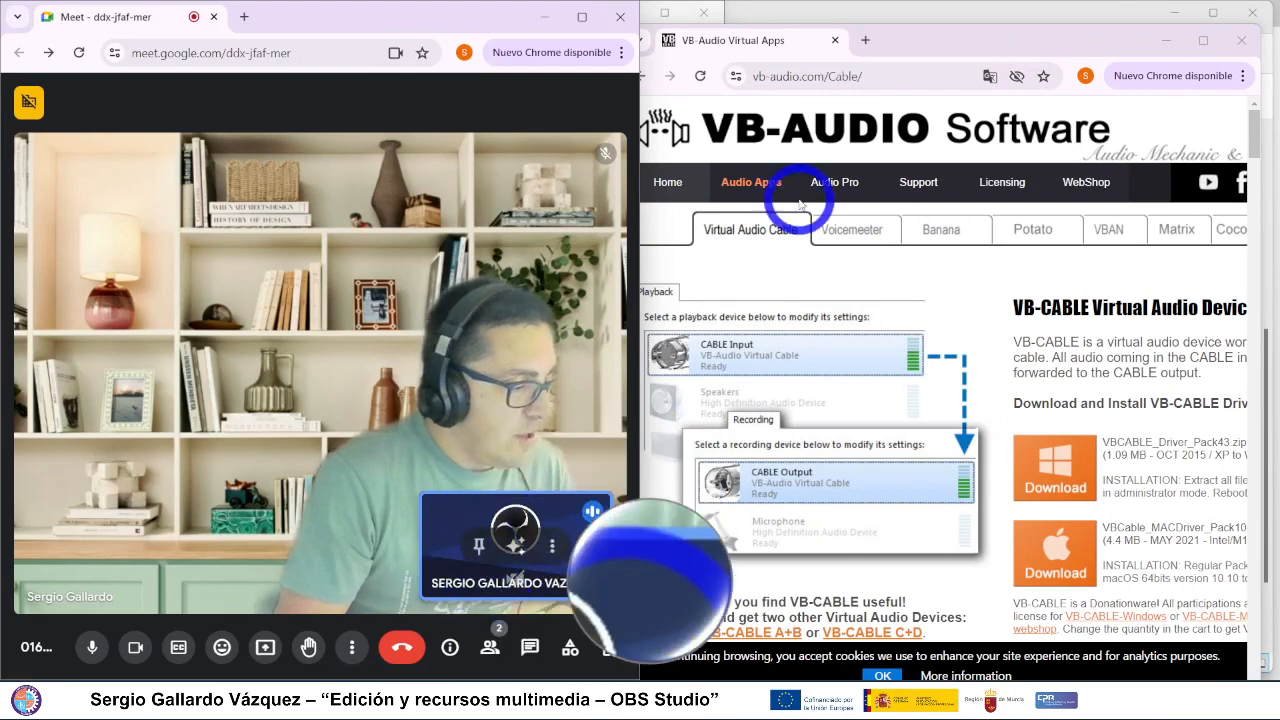
left_click_drag(408, 9, 650, 96)
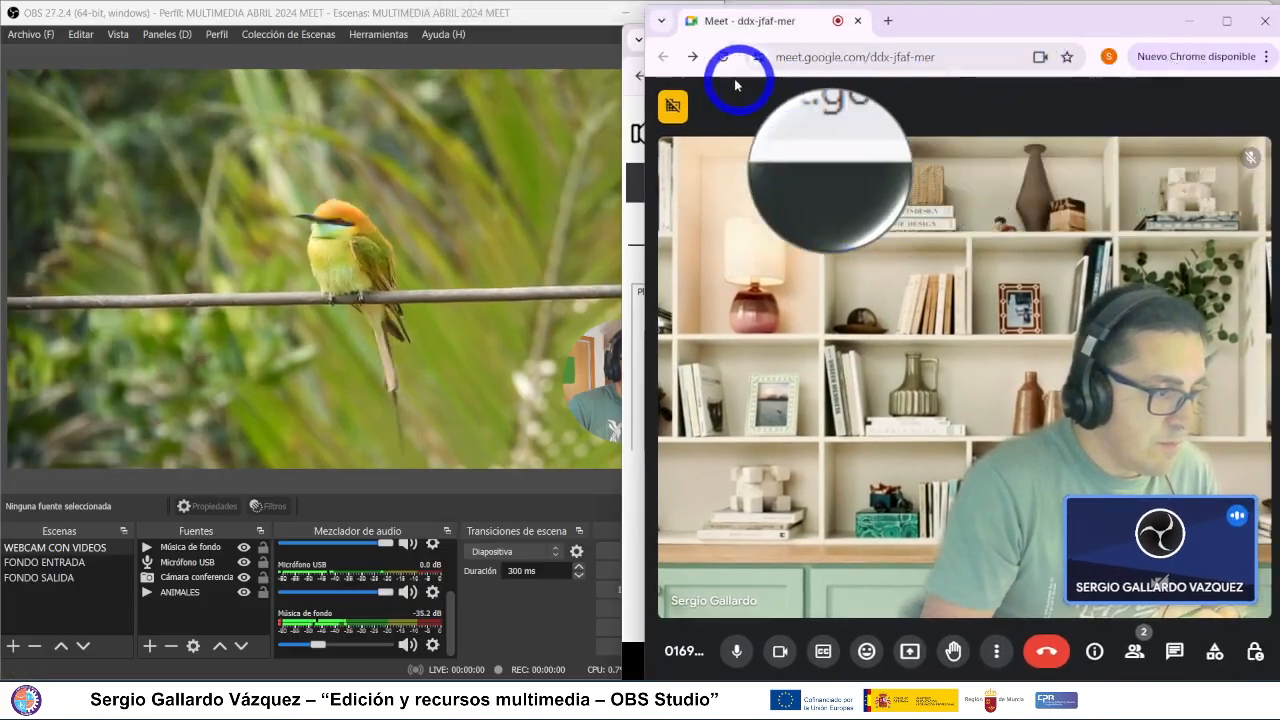
left_click_drag(973, 32, 908, 190)
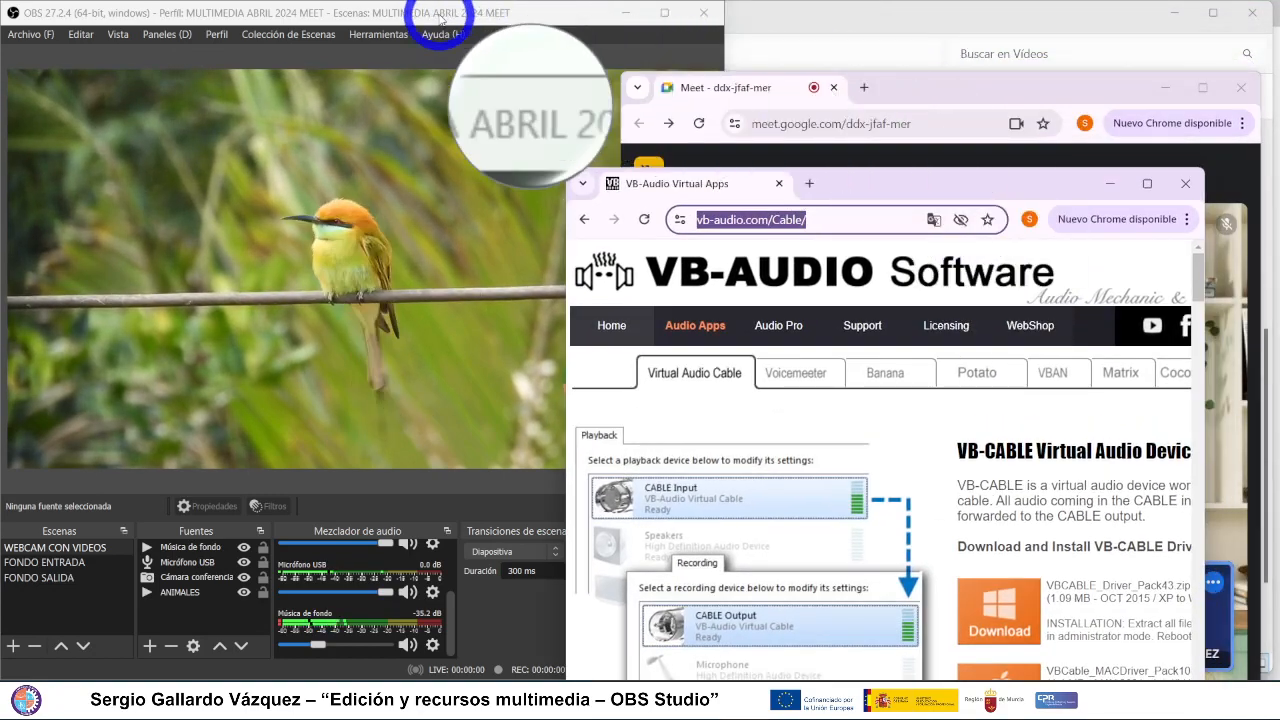
left_click_drag(601, 27, 523, 71)
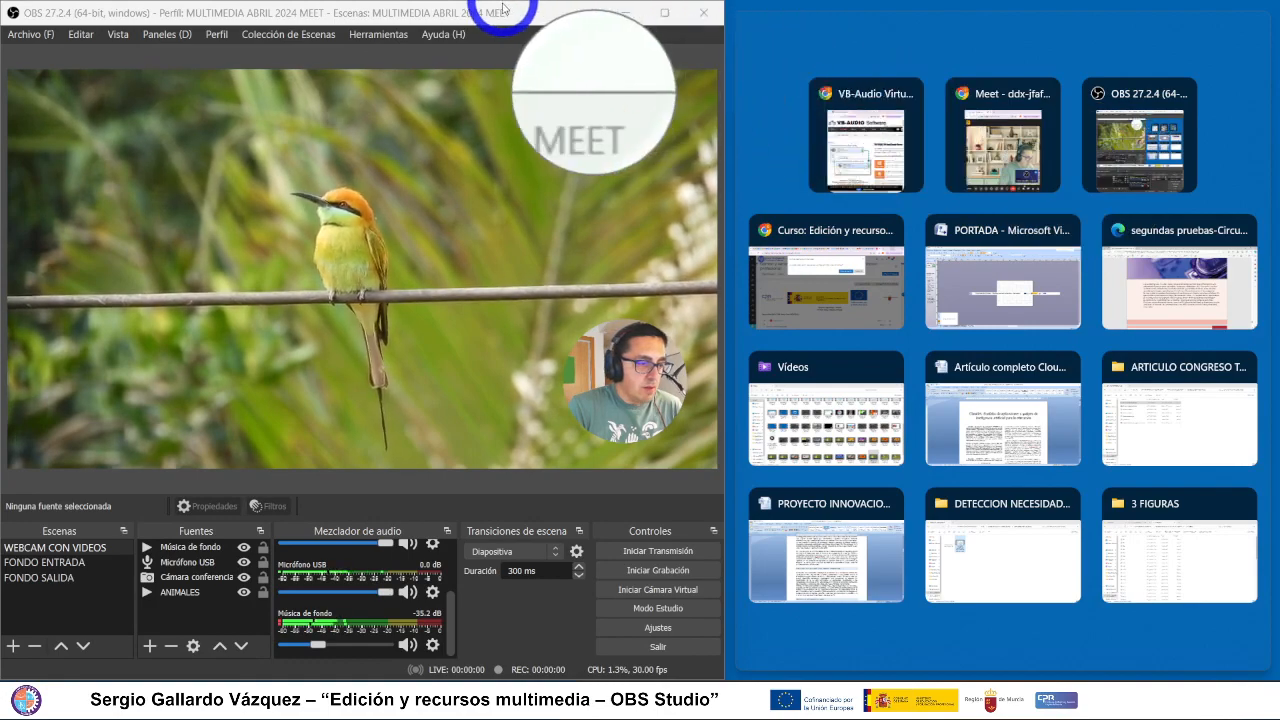
left_click(987, 92)
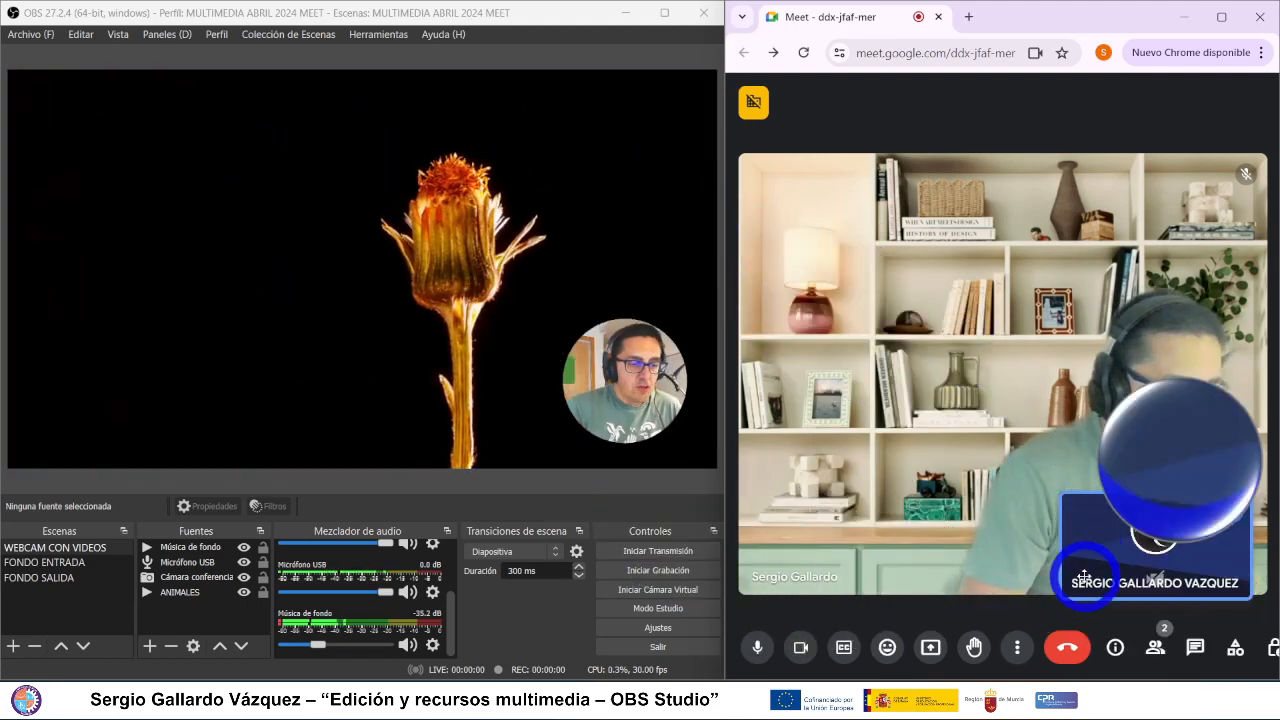
- Check the camera and microphone devices selected in the Meet call settings, including the list of available microphones, and close the settings
left_click(1016, 652)
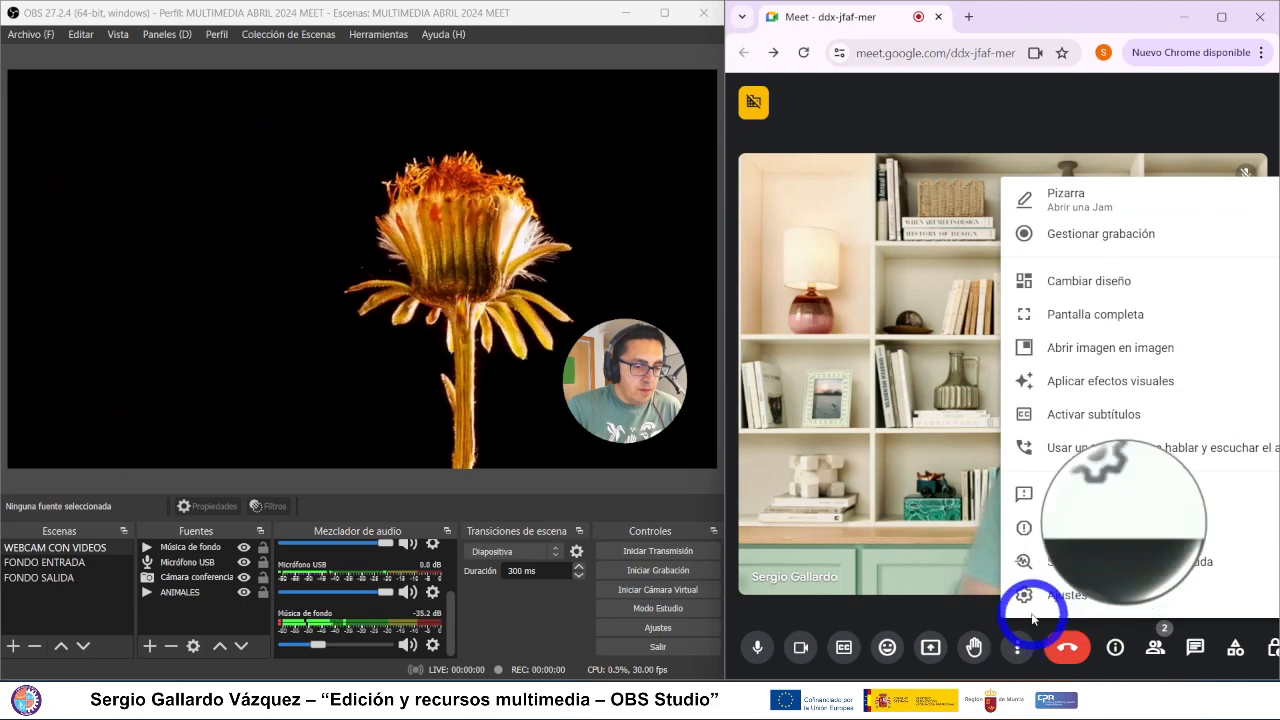
left_click(1022, 595)
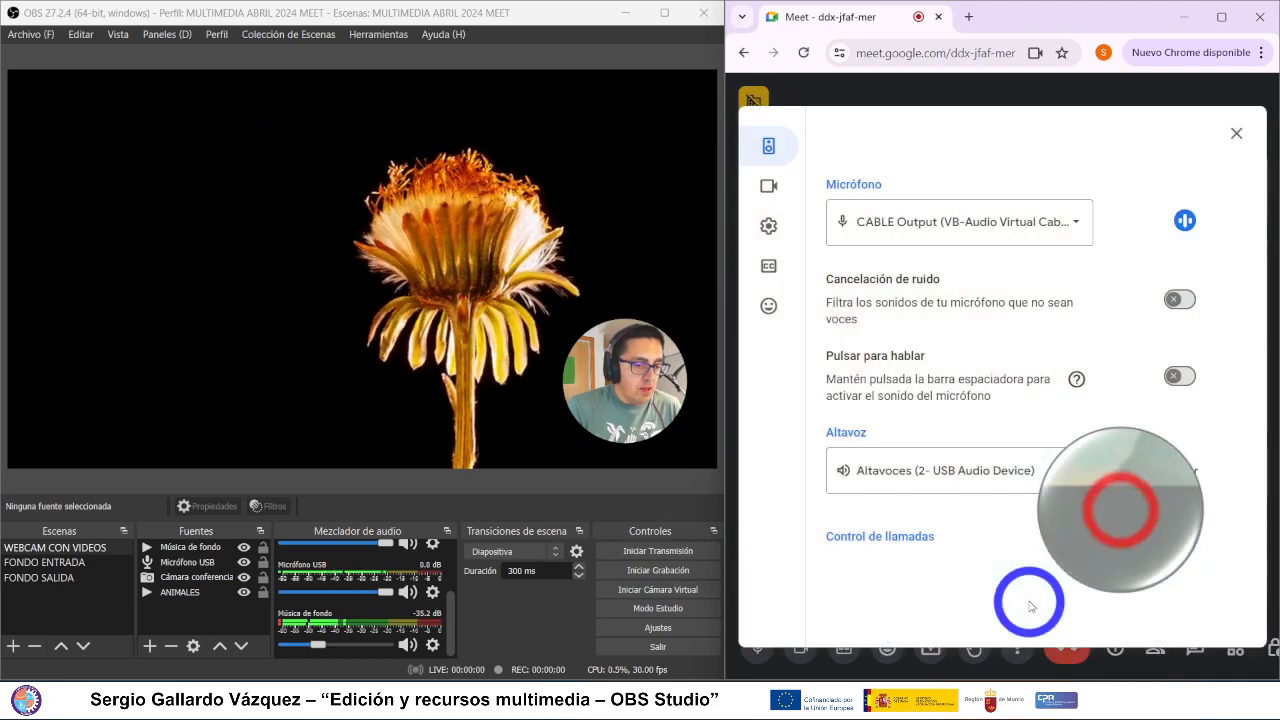
left_click(768, 185)
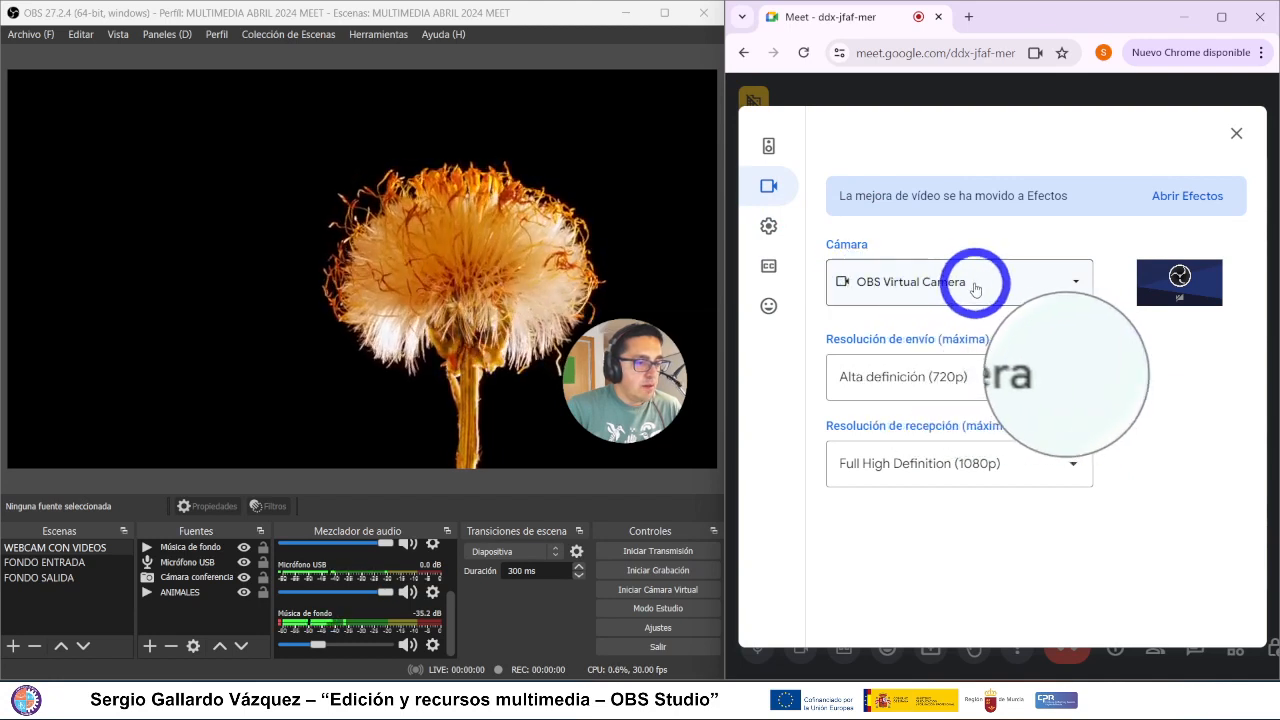
left_click(768, 147)
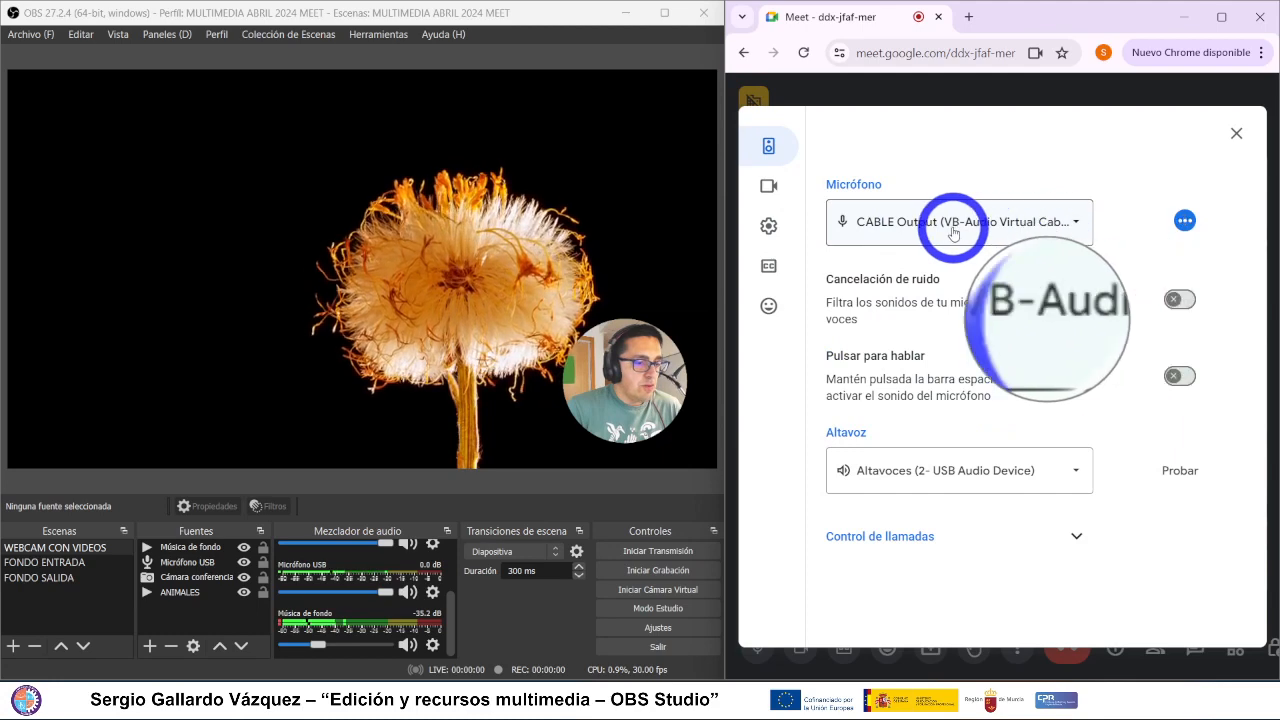
left_click(886, 233)
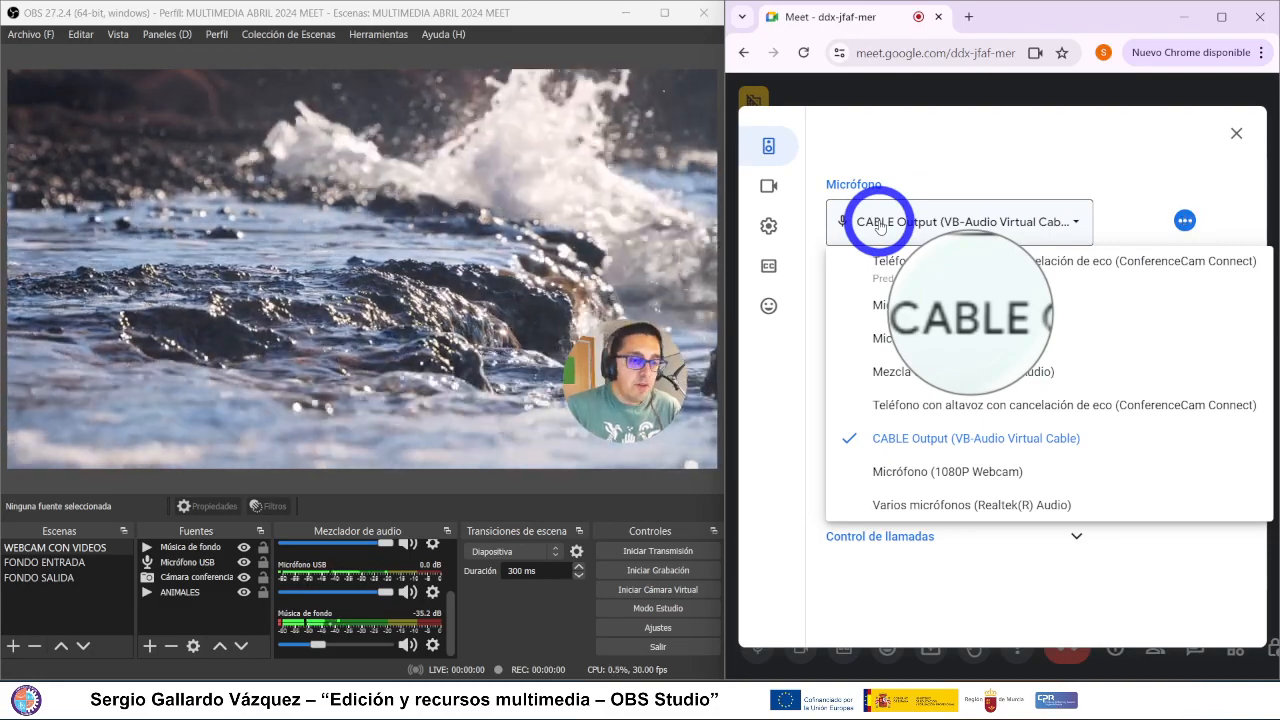
left_click(908, 206)
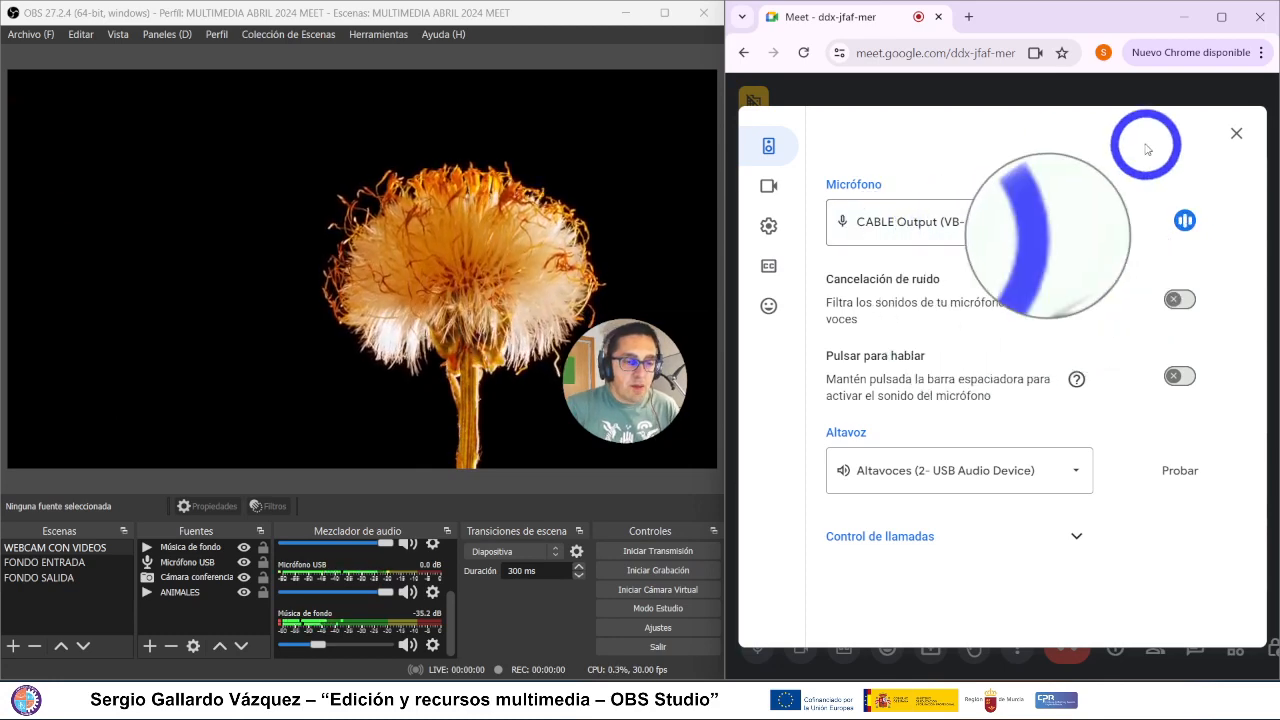
left_click(1238, 133)
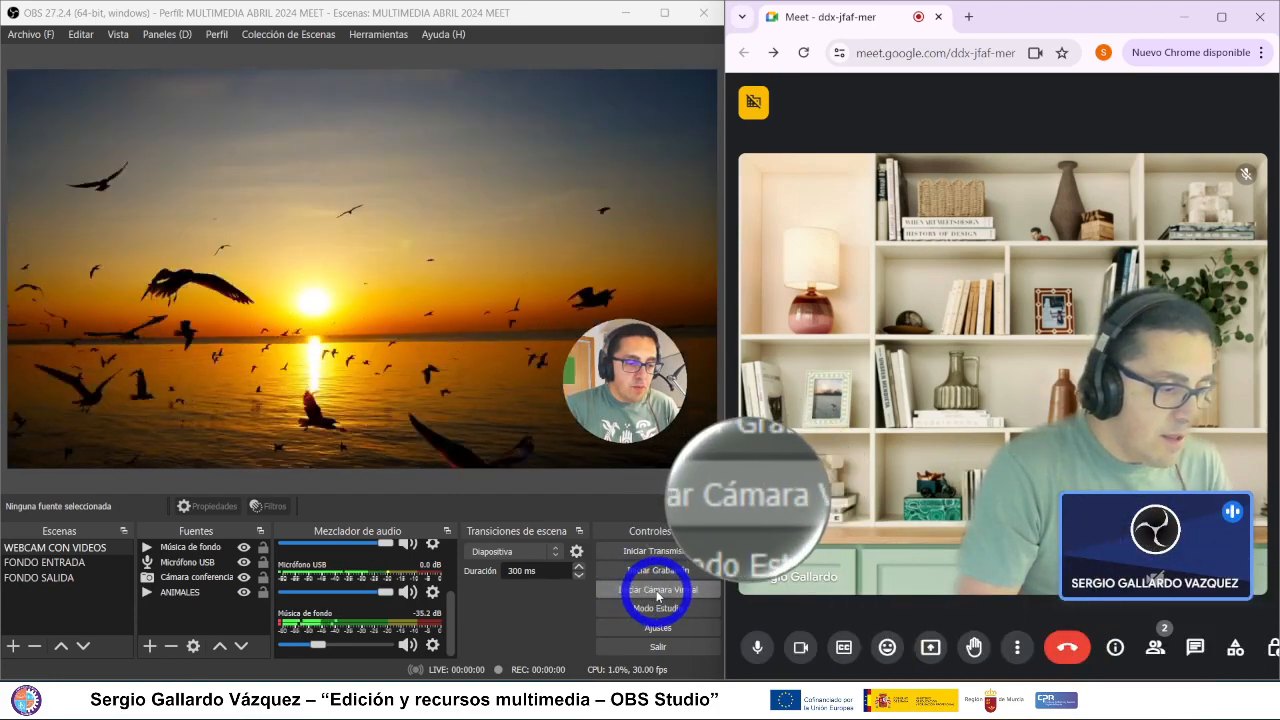
- Start the OBS virtual camera and pin the video tile showing its feed for everyone in the Meet call
left_click(657, 595)
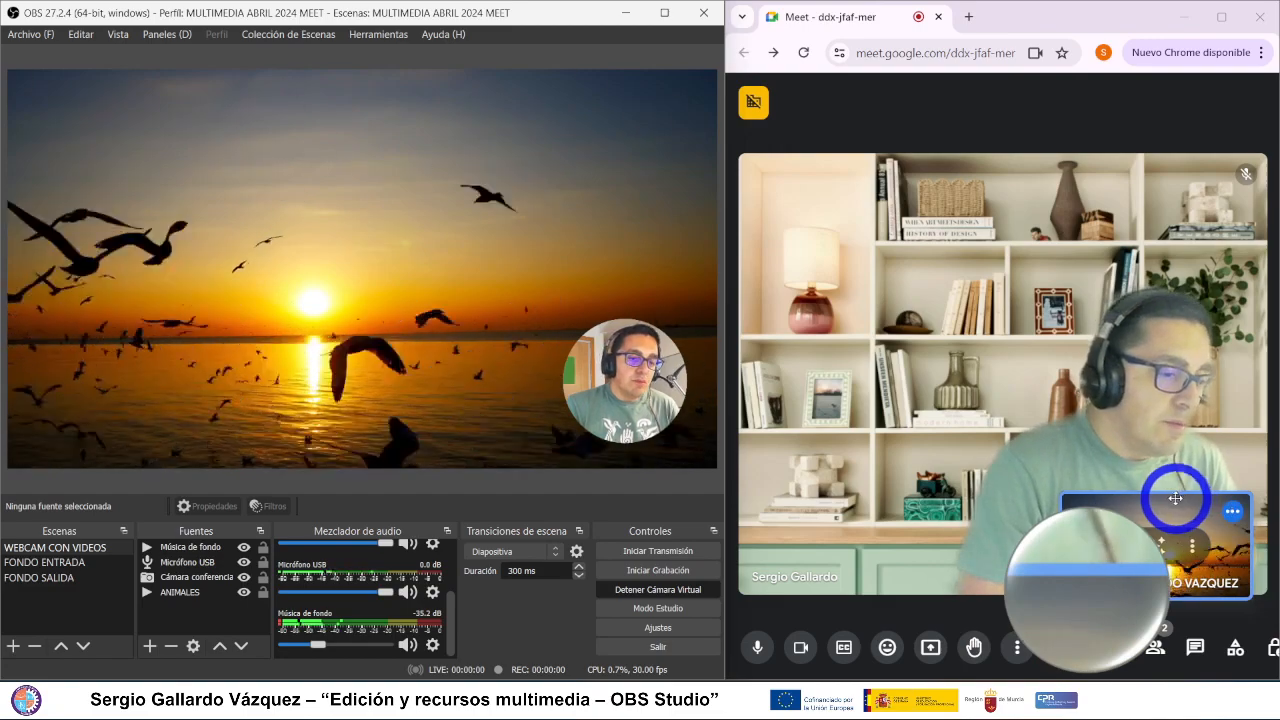
left_click(1116, 545)
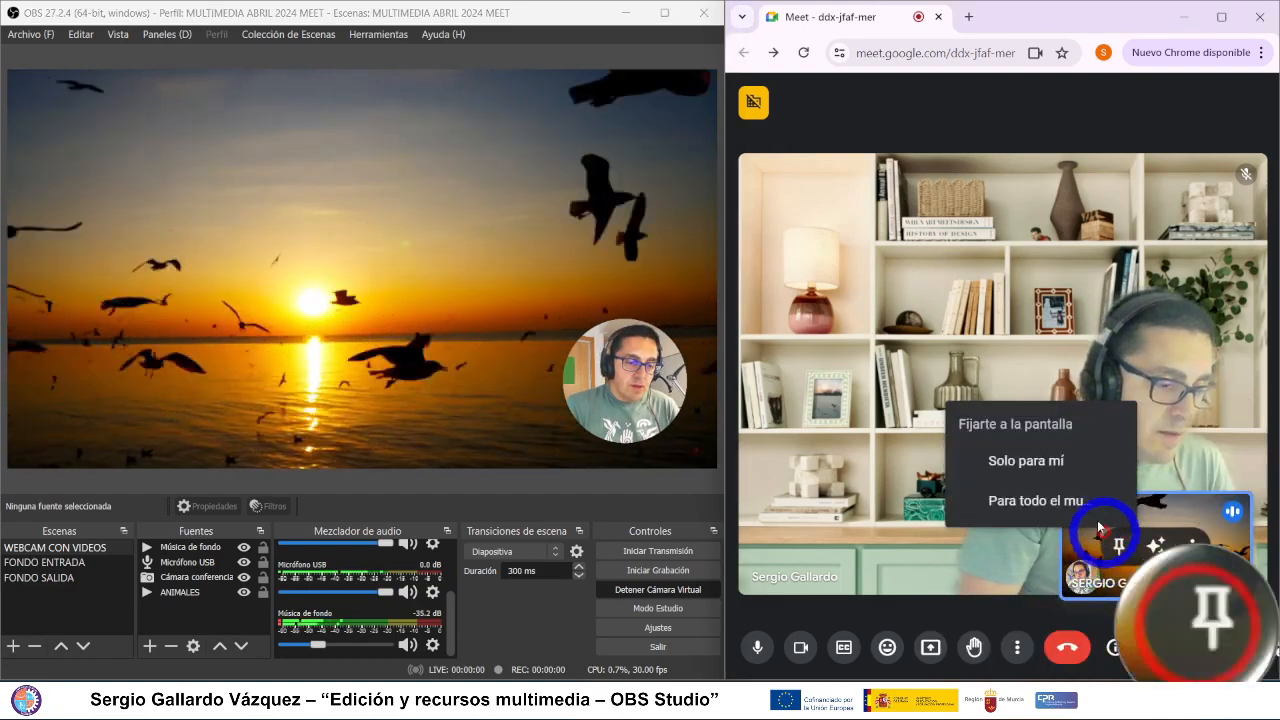
left_click(1008, 505)
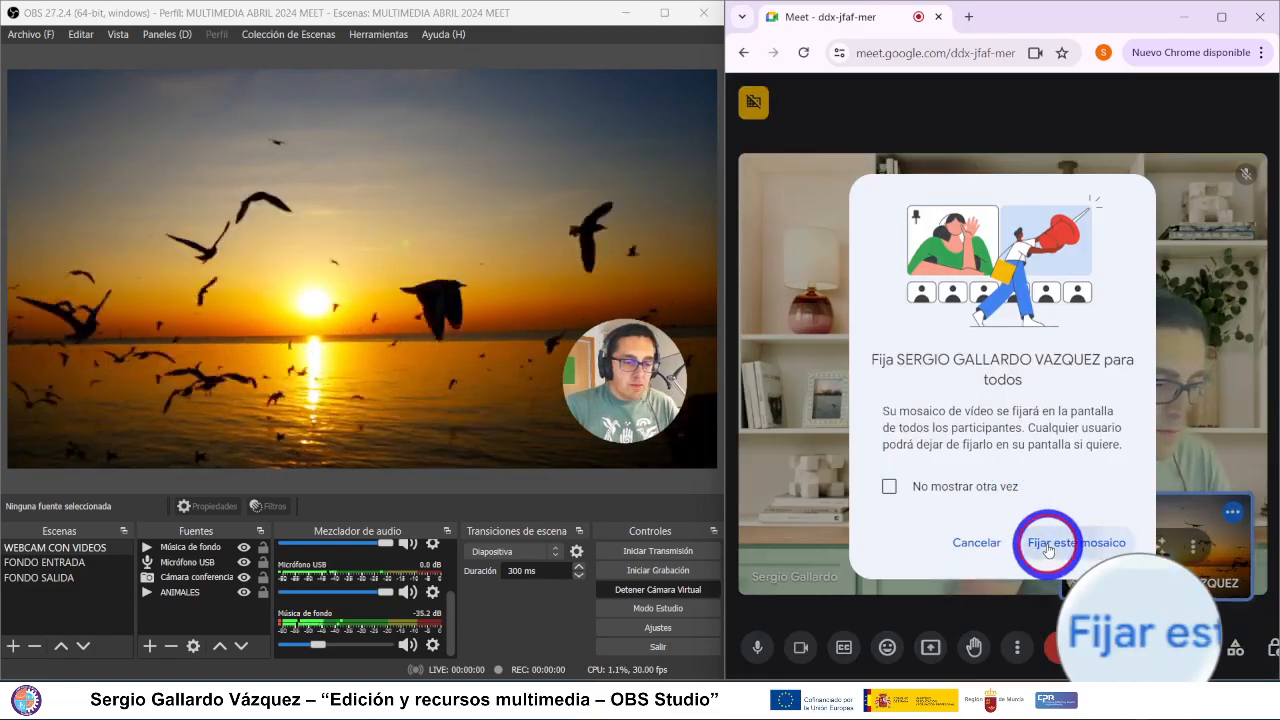
left_click(1048, 546)
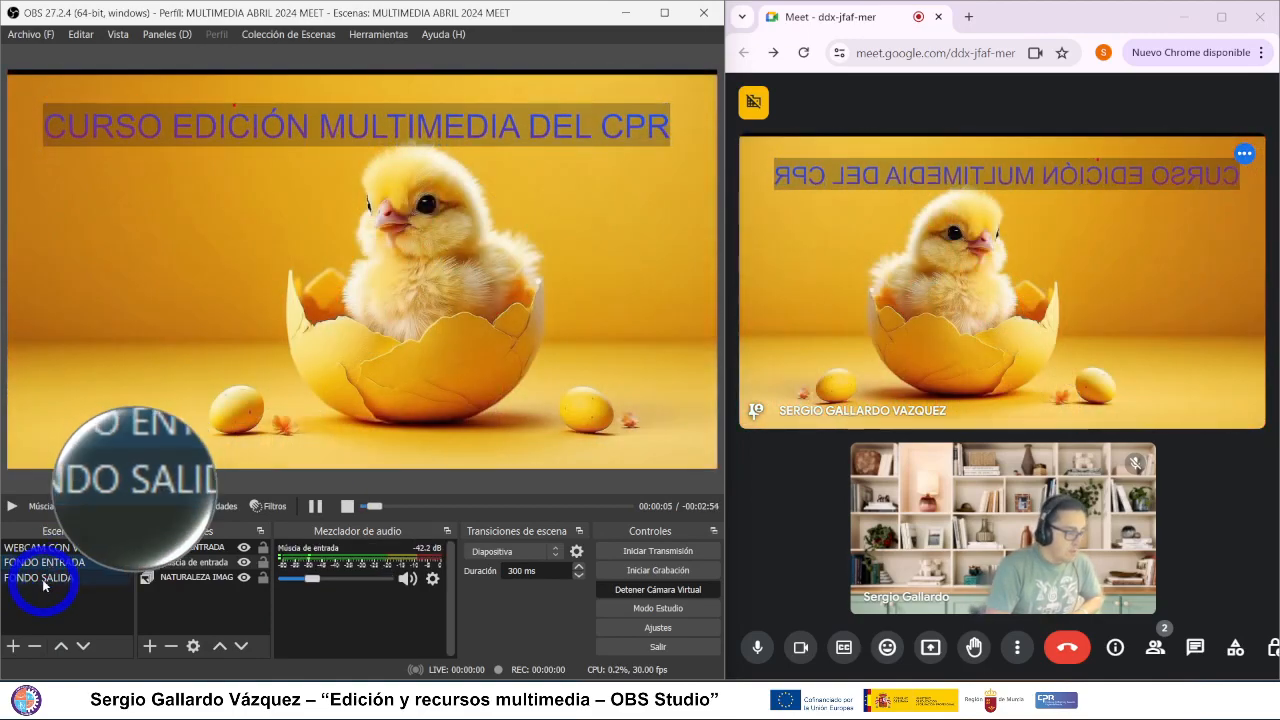
- Switch the OBS scene to FONDO SALIDA, to FONDO ENTRADA and back to WEBCAM CON VIDEOS
left_click(43, 586)
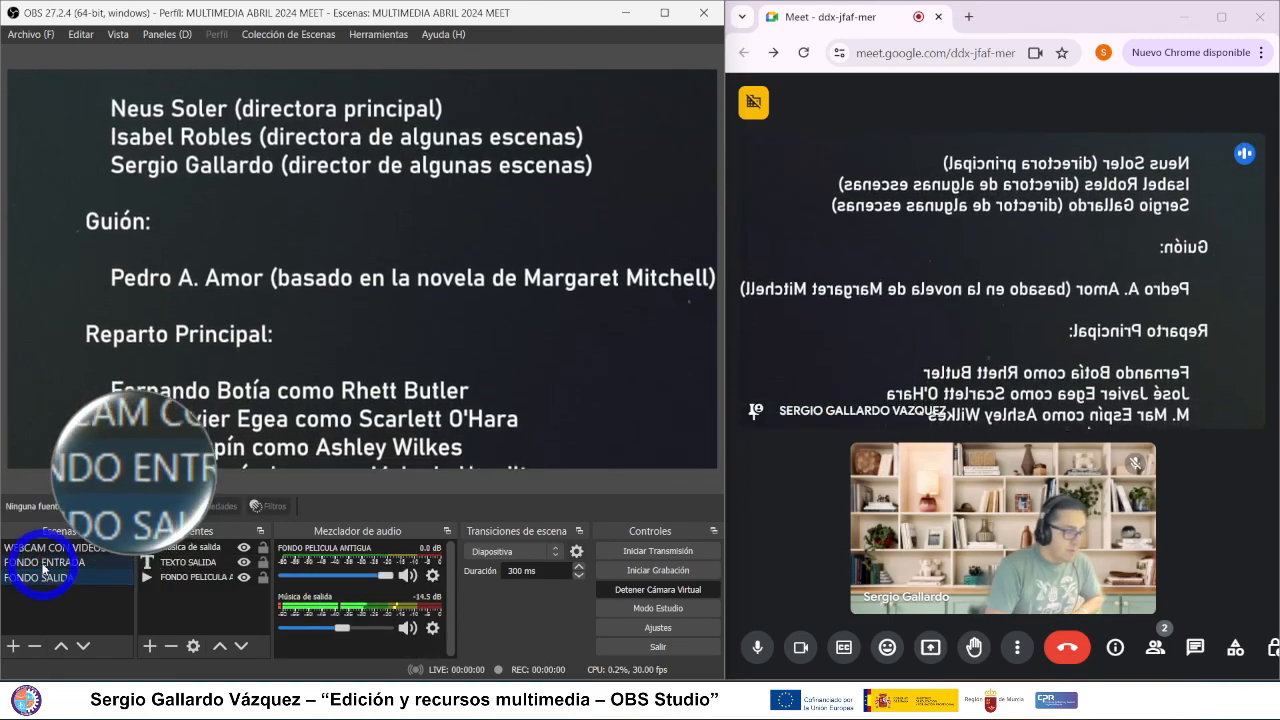
left_click(43, 566)
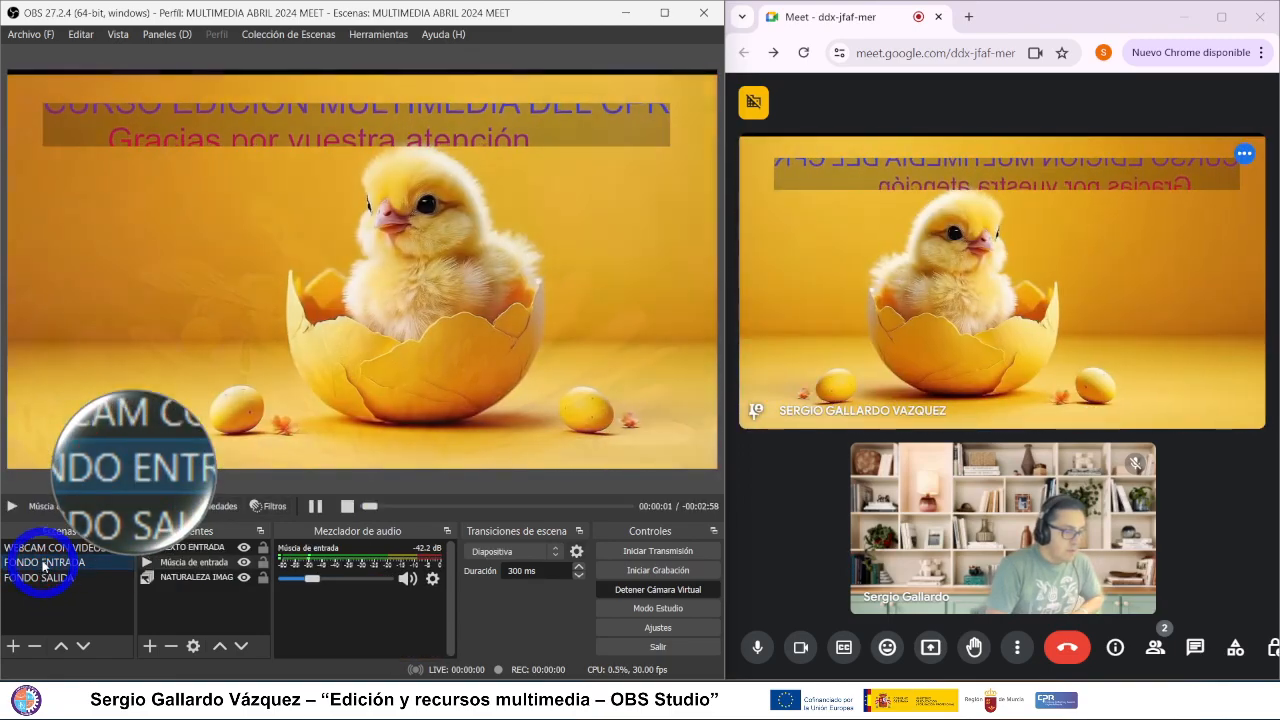
left_click(36, 549)
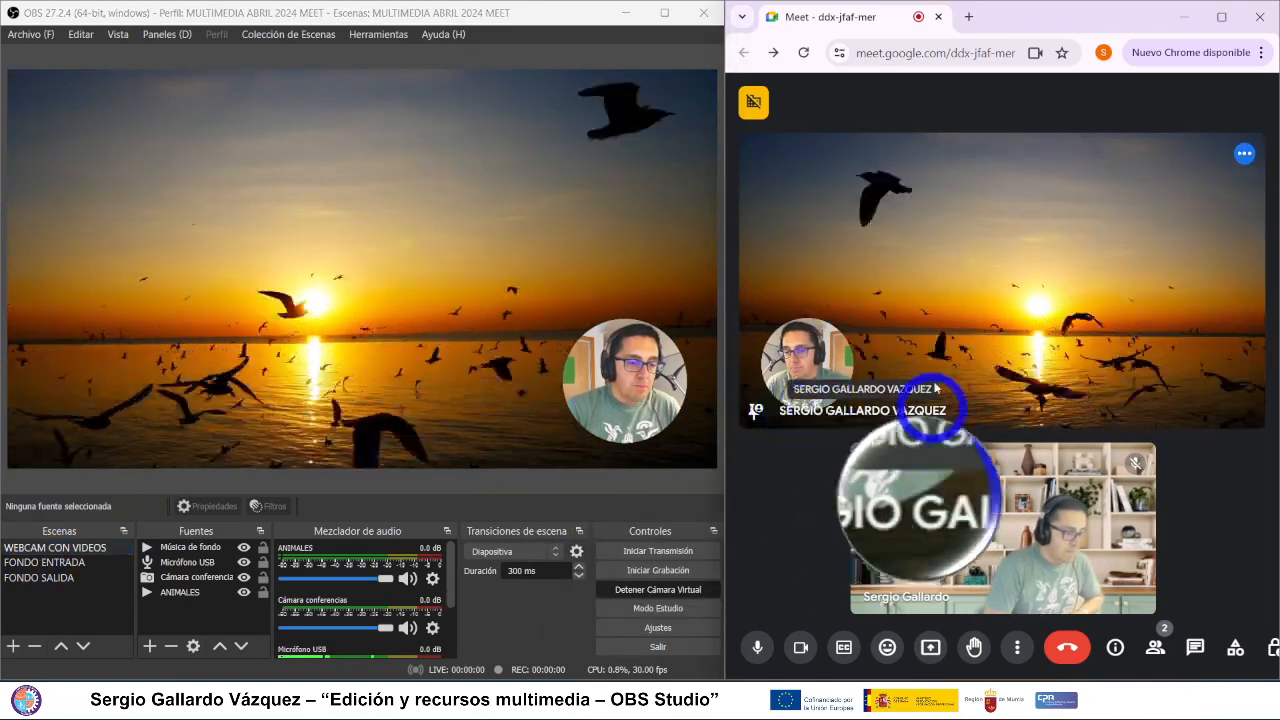
- View the Meet call in full screen, exit that view, and unpin the tile showing the OBS feed for everyone
double_click(950, 322)
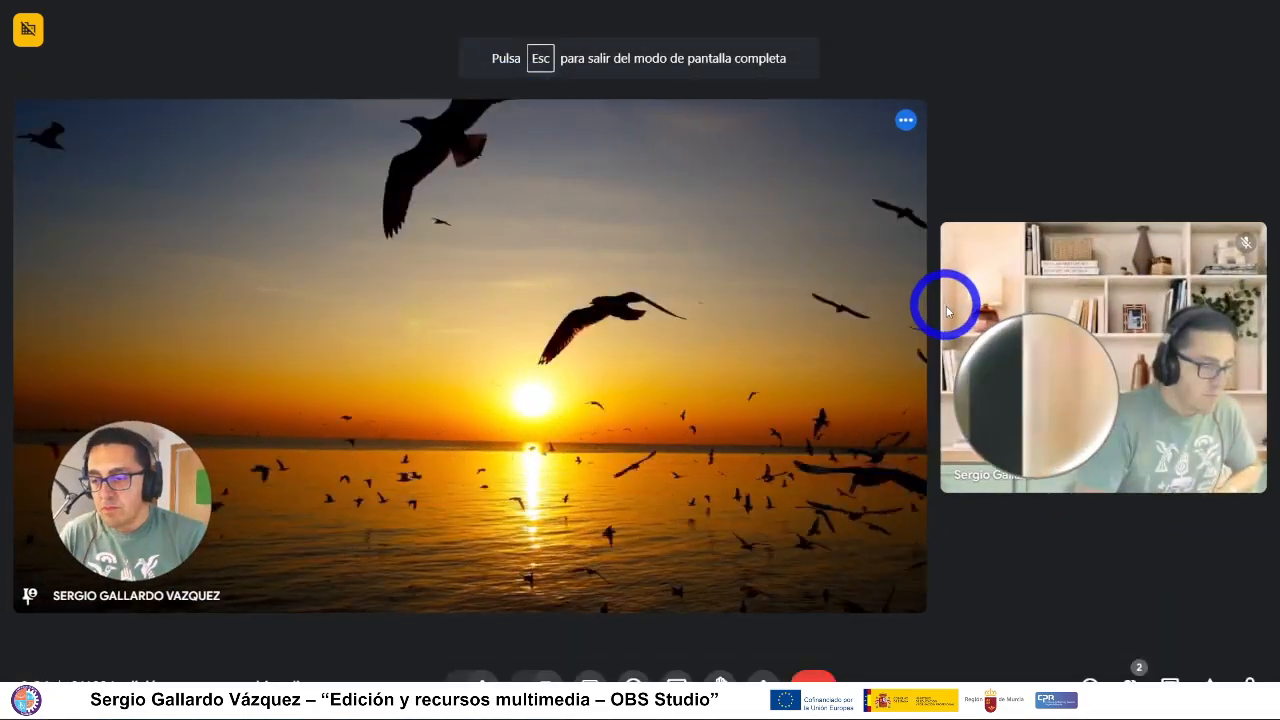
key("Escape")
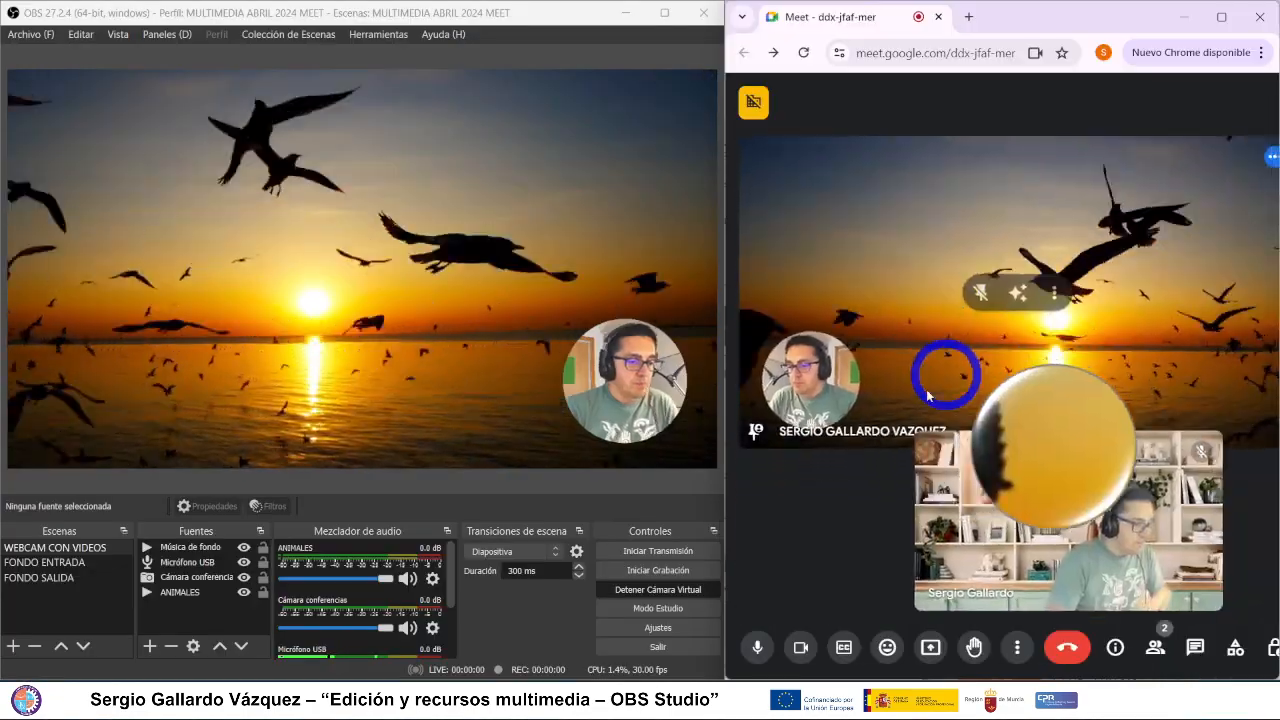
left_click(970, 280)
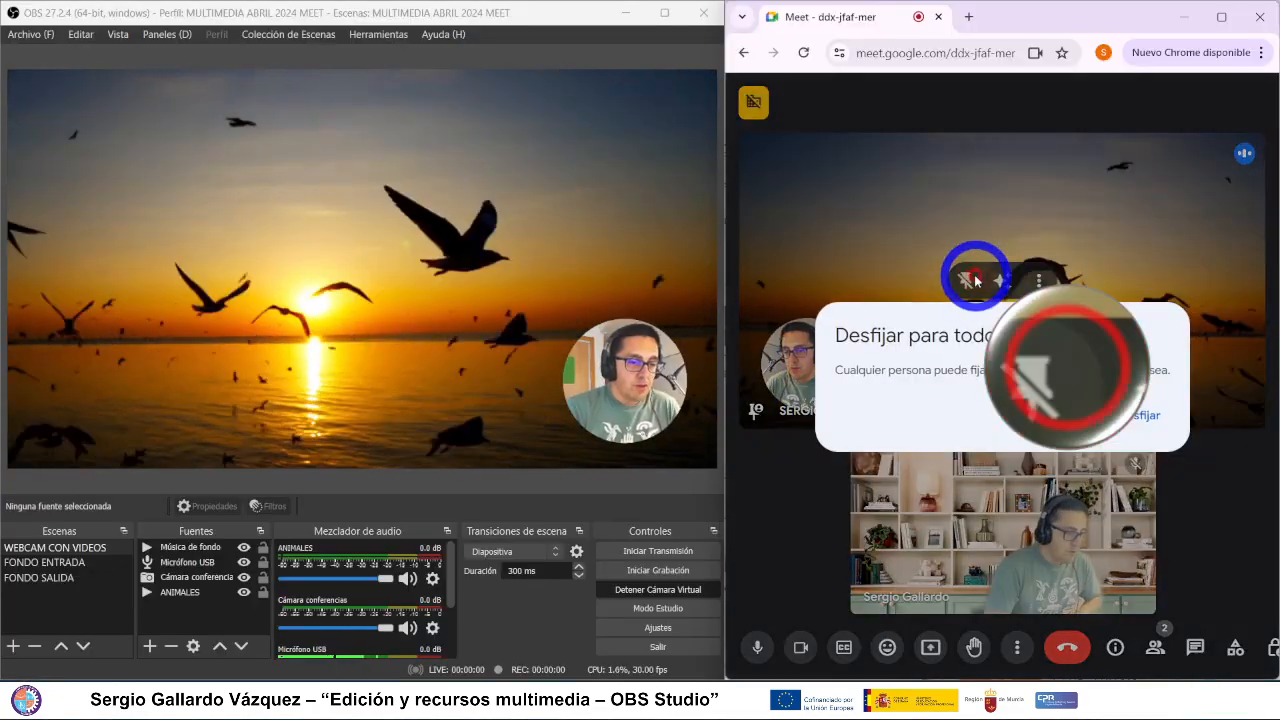
left_click(1122, 408)
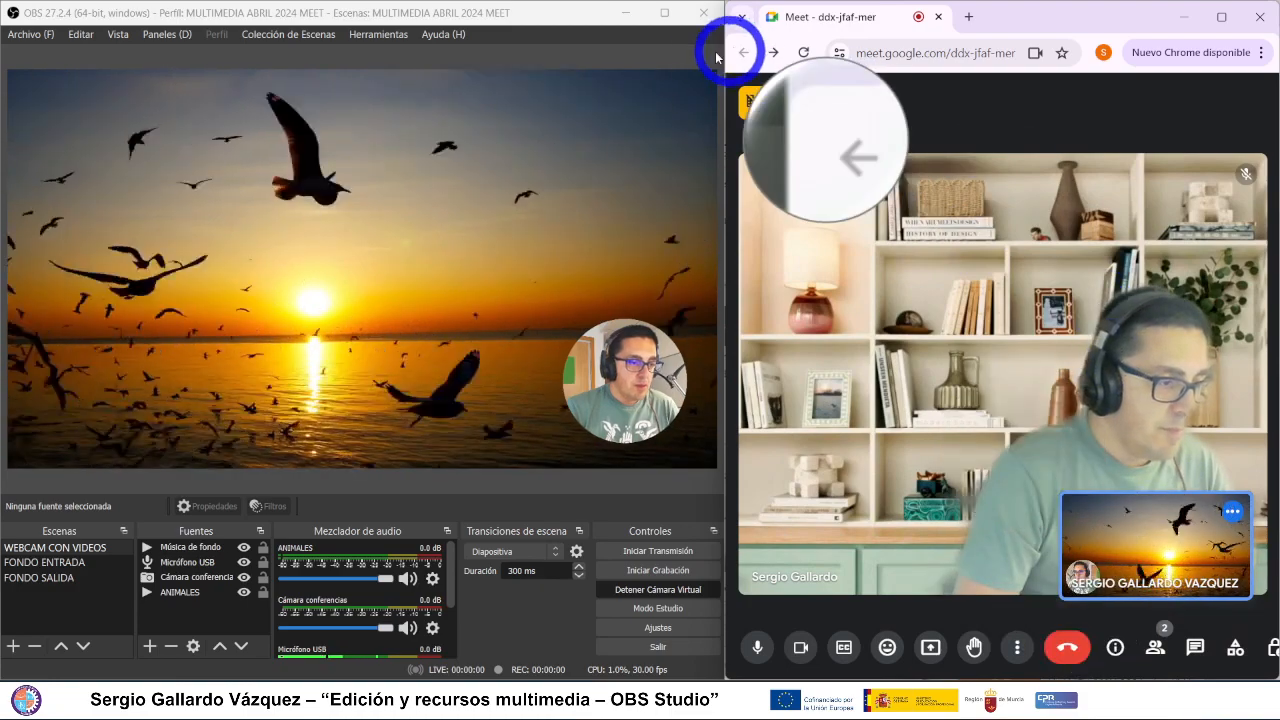
- Maximize the OBS window and go through the TEXTO ENTRADA, NATURALEZA IMAGENES and Múscia de entrada sources of the FONDO ENTRADA scene
left_click(665, 14)
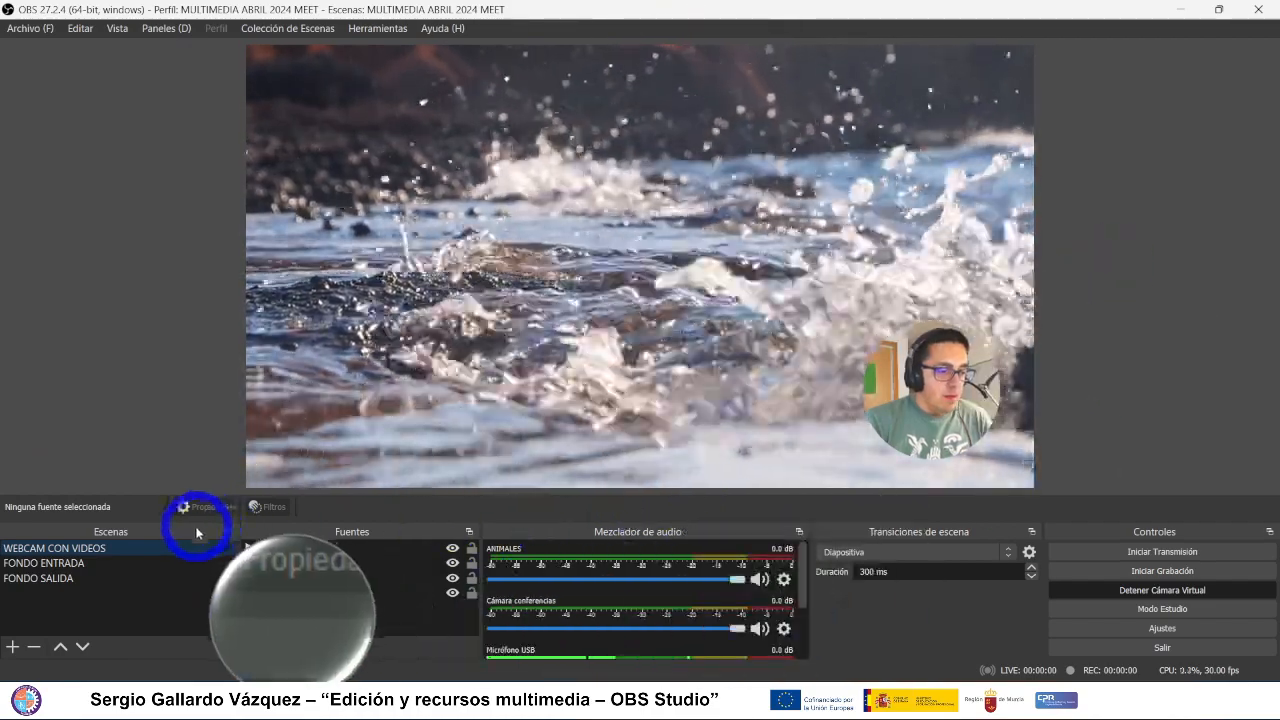
left_click(20, 563)
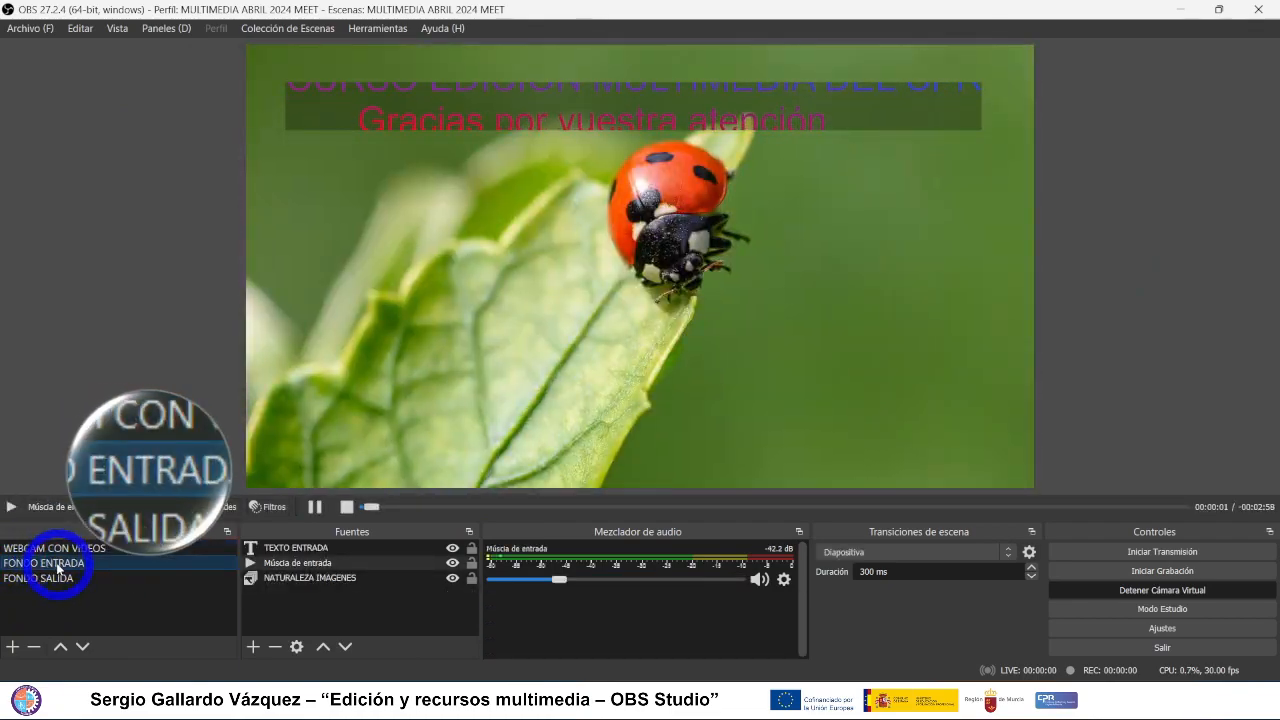
left_click(321, 580)
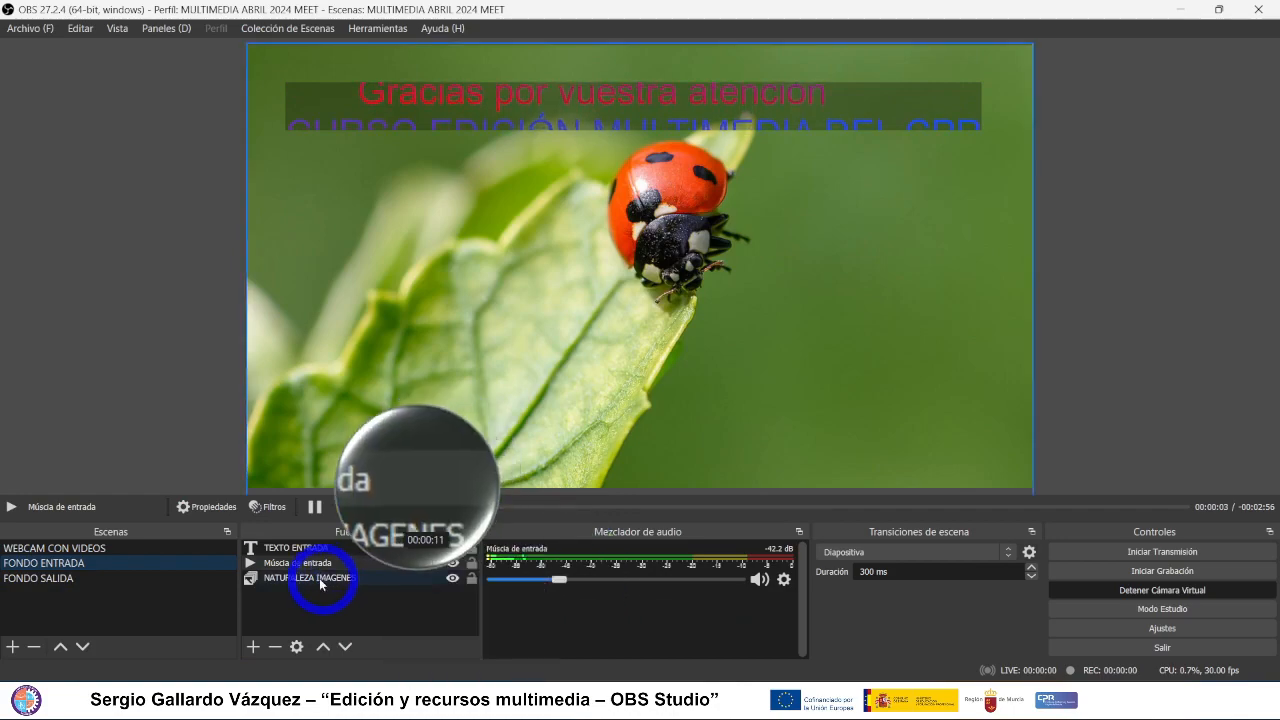
left_click(280, 547)
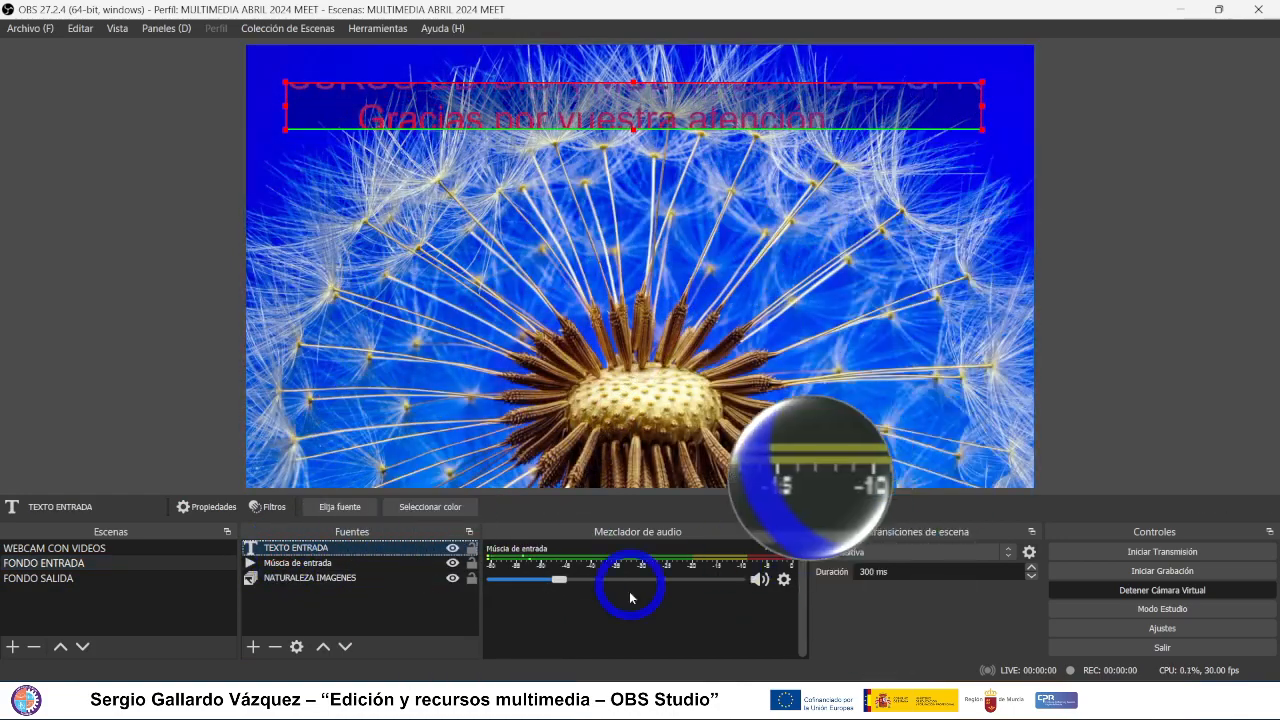
left_click(278, 577)
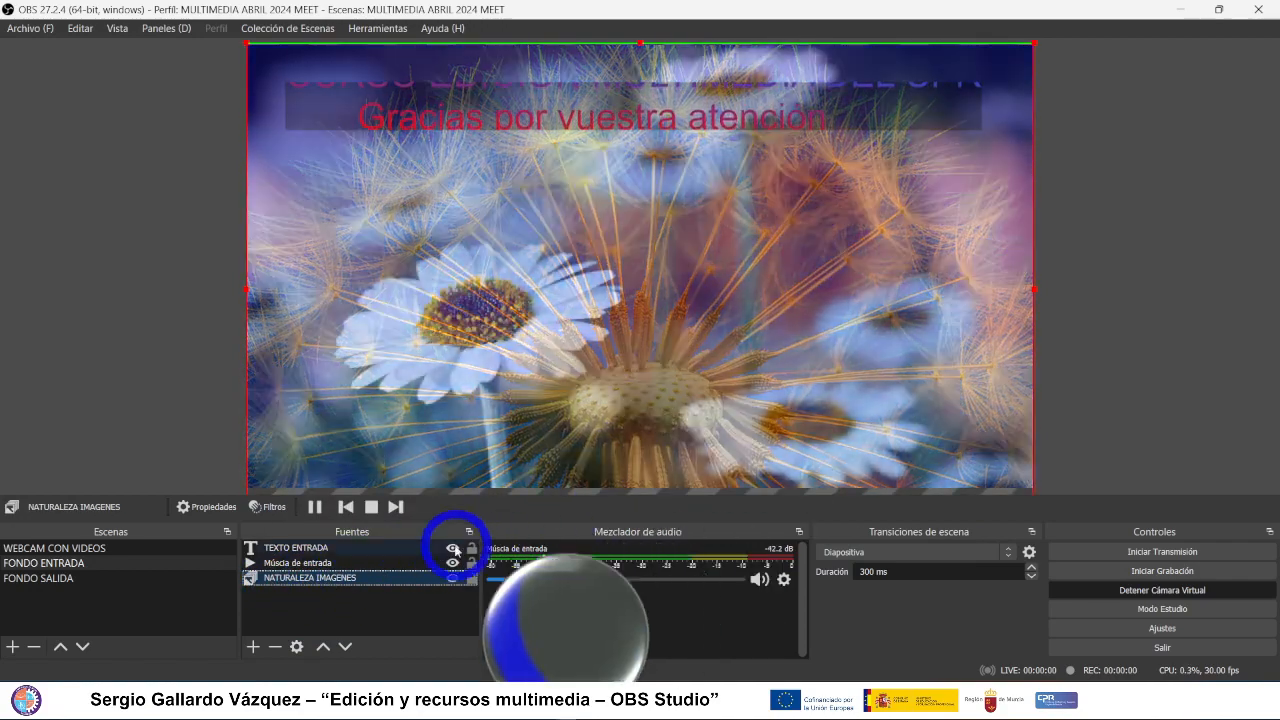
left_click(283, 566)
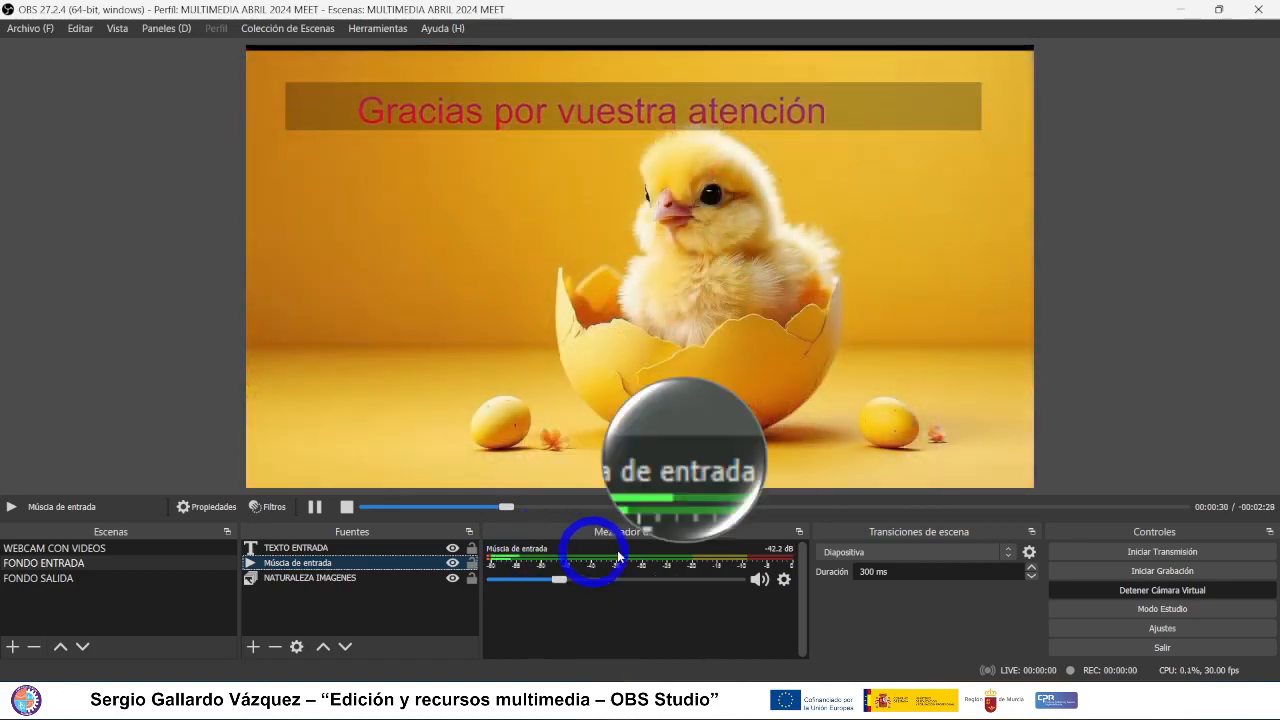
- Look at the advanced audio properties of the Múscia de entrada source and close them
left_click(784, 581)
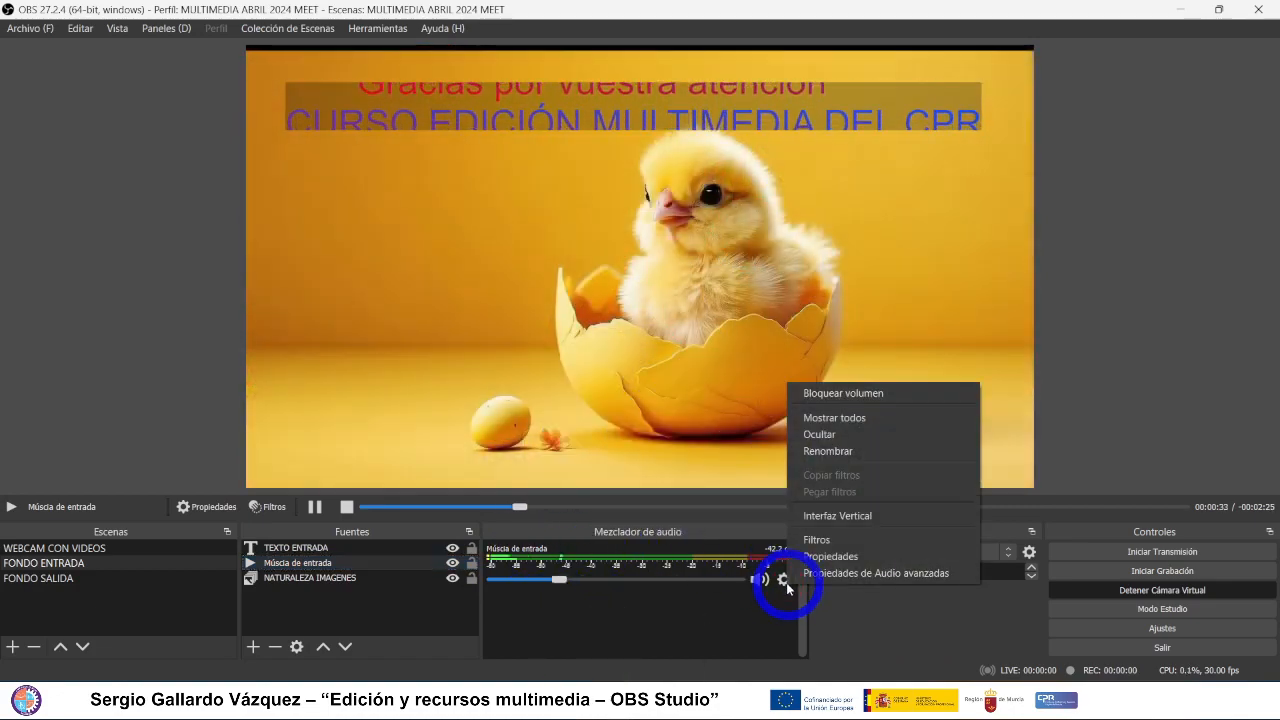
left_click(940, 572)
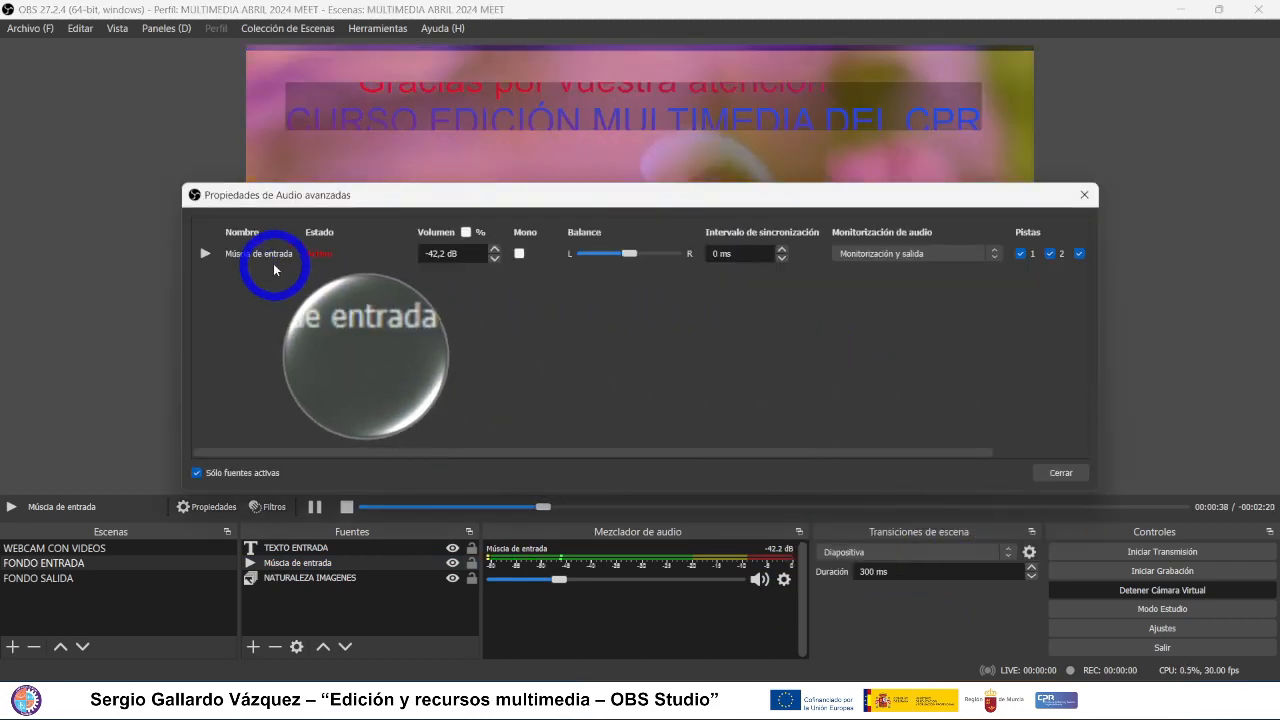
left_click(1084, 194)
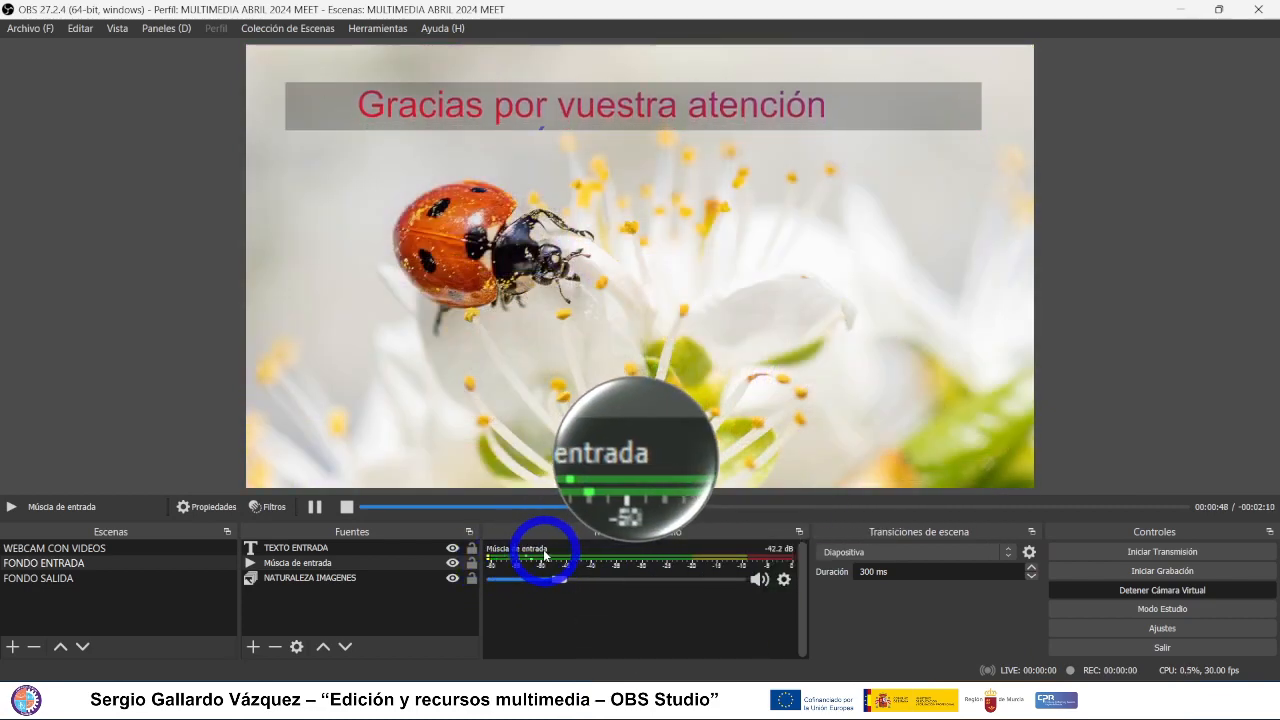
- Review the audio monitoring options for Múscia de entrada in the advanced audio properties, choosing Monitorización y salida
left_click(785, 580)
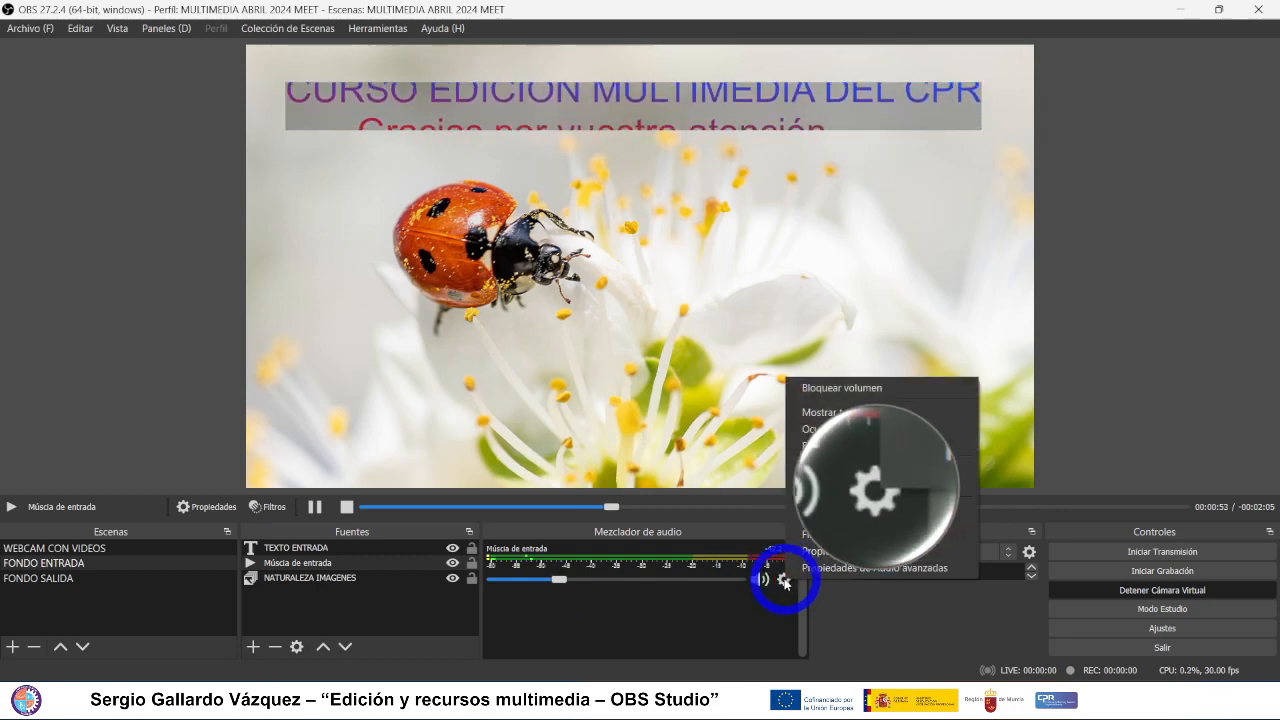
left_click(909, 570)
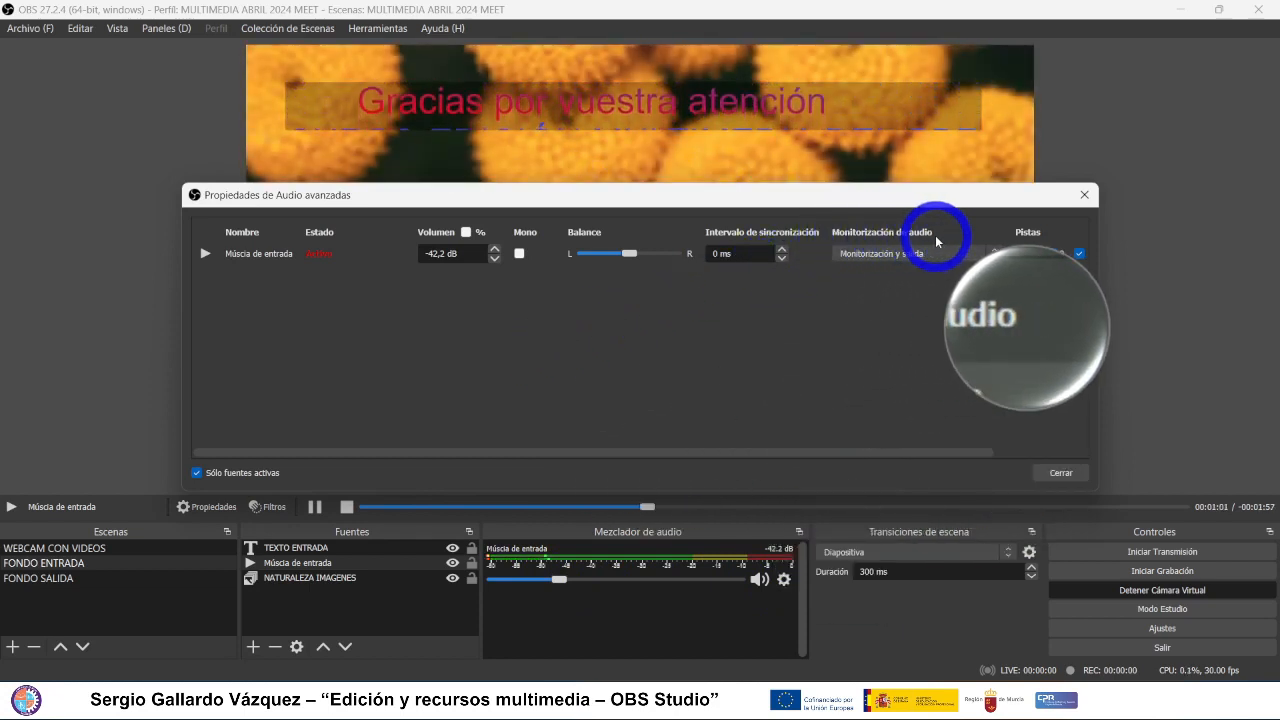
left_click(884, 256)
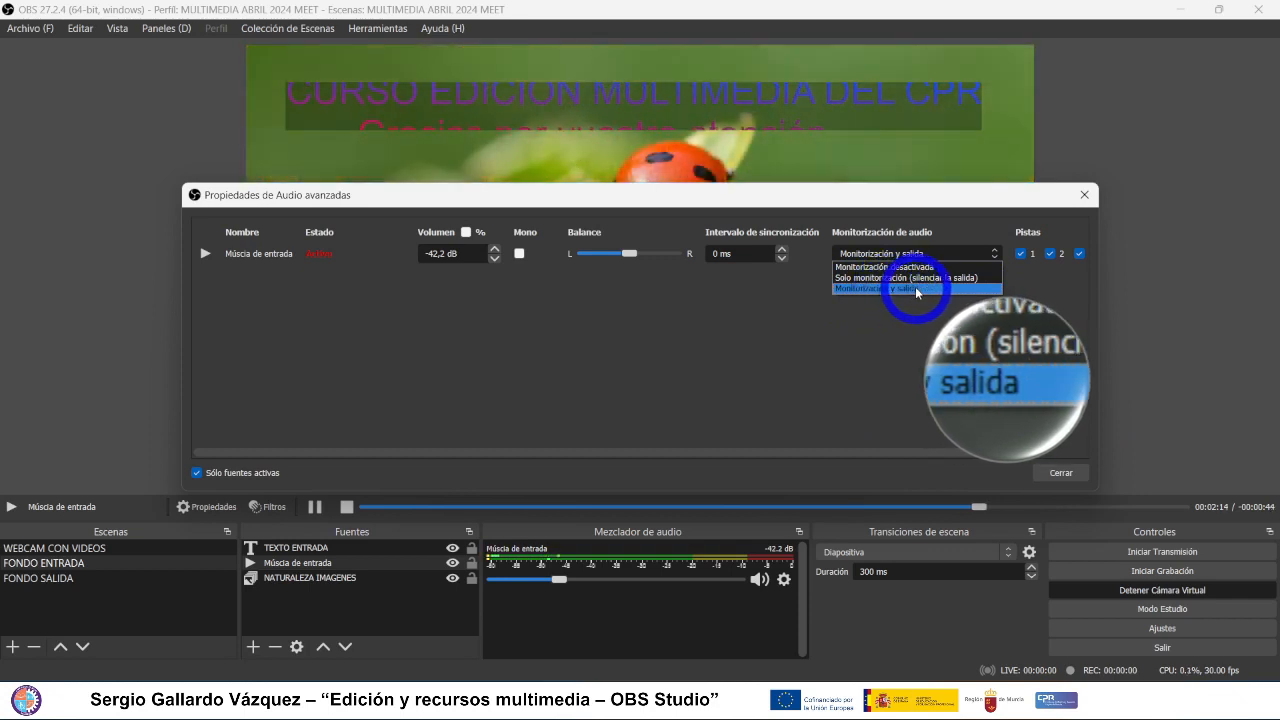
left_click(916, 289)
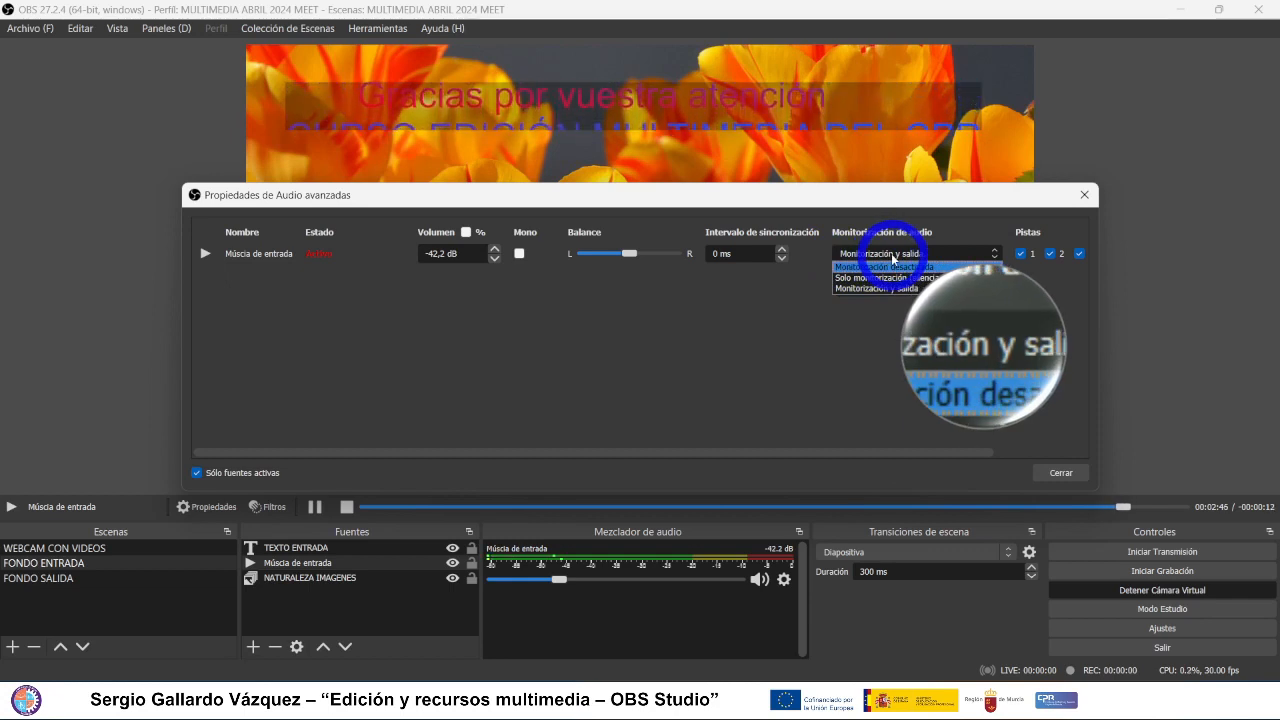
left_click(839, 357)
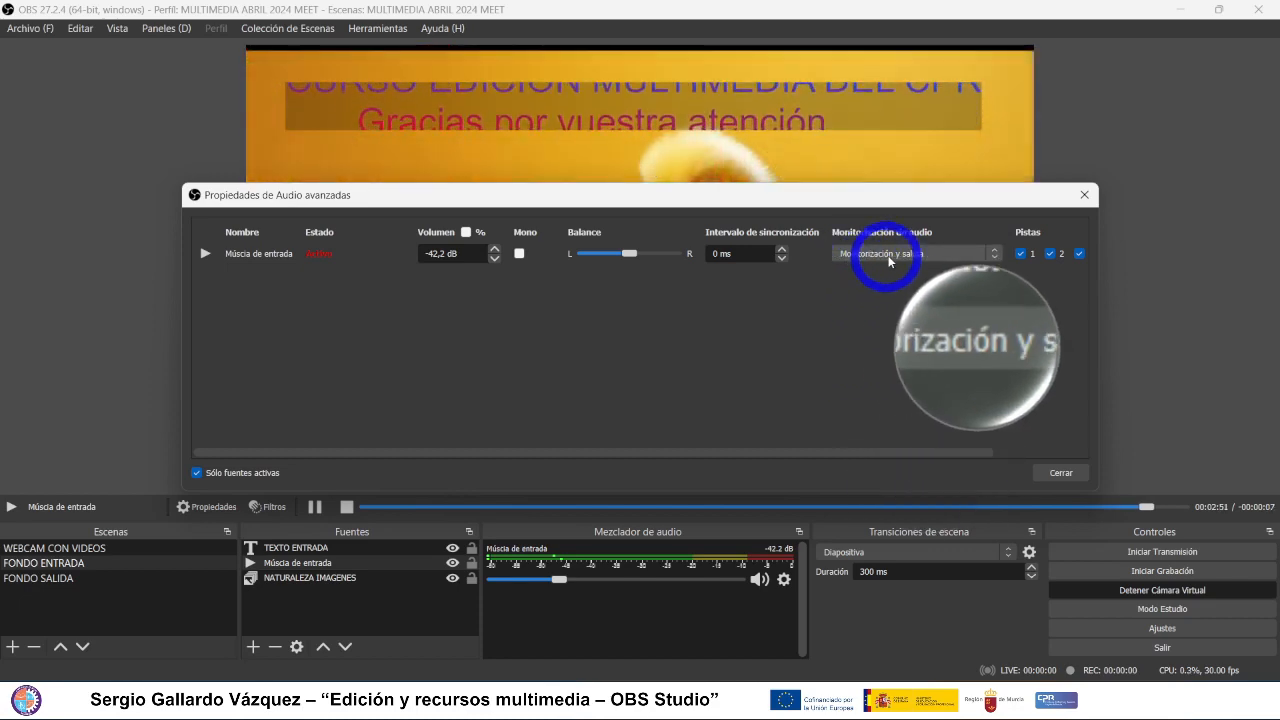
left_click(885, 253)
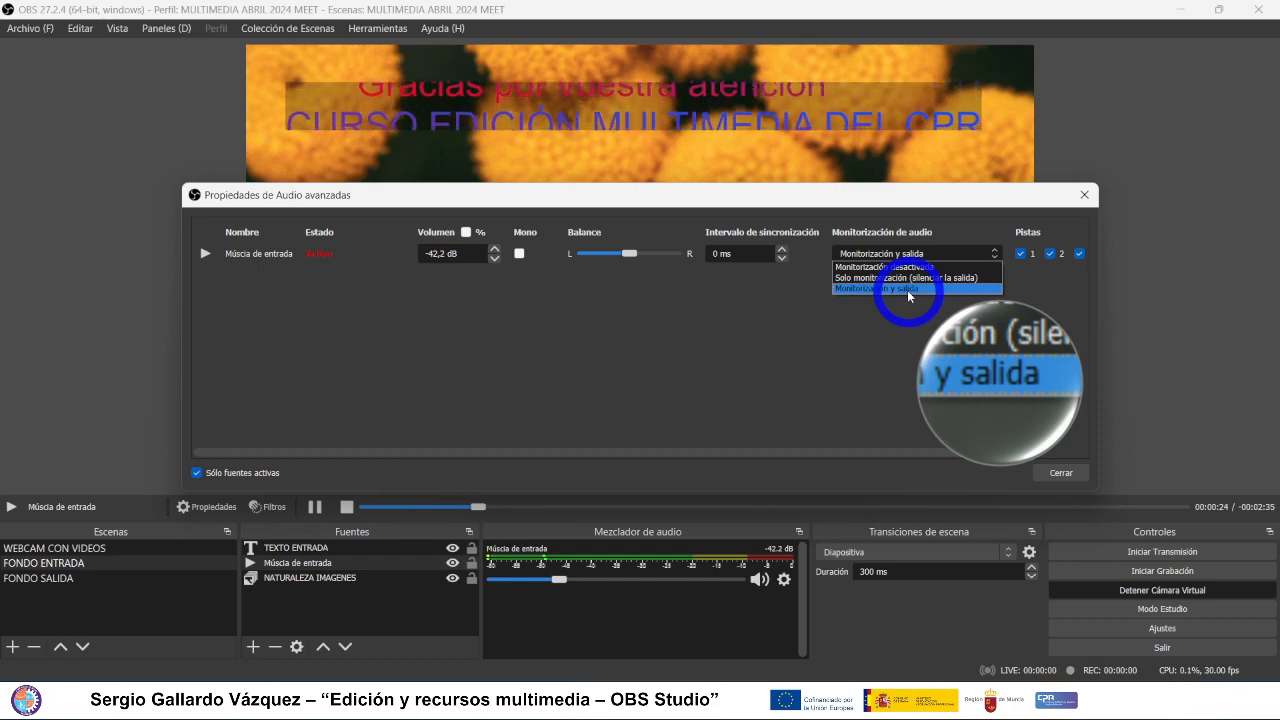
left_click(909, 298)
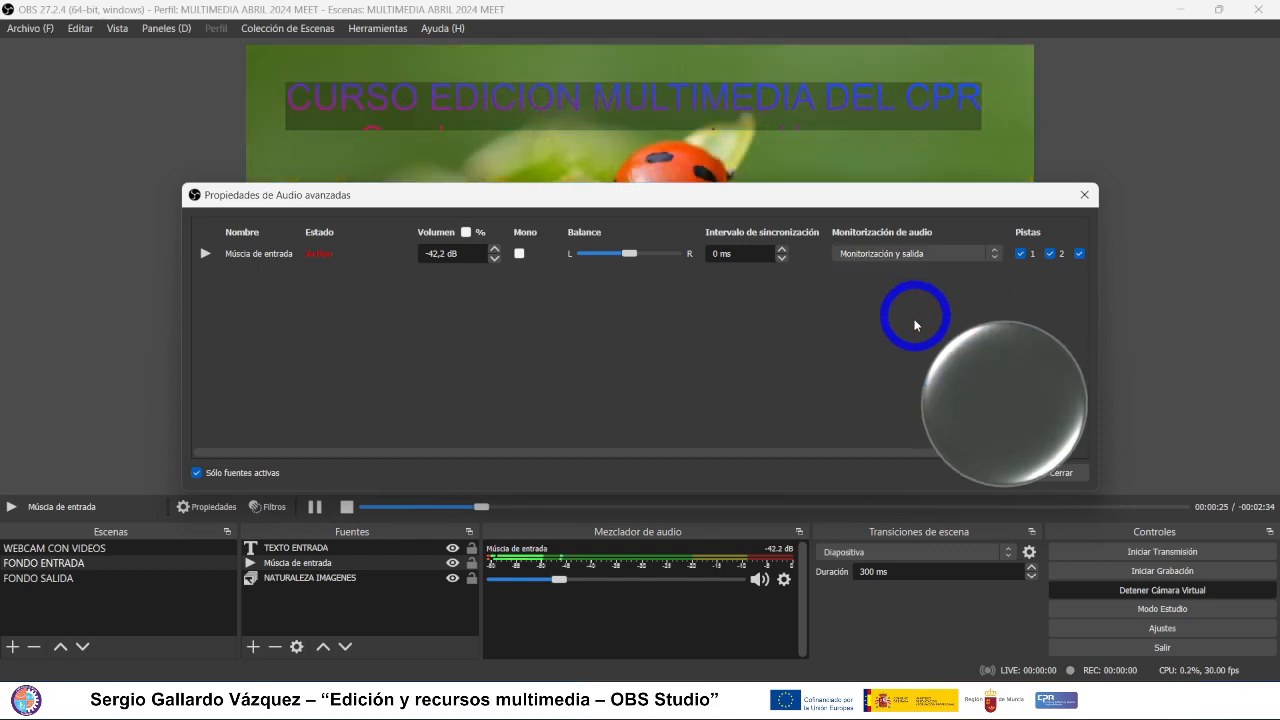
left_click(1058, 470)
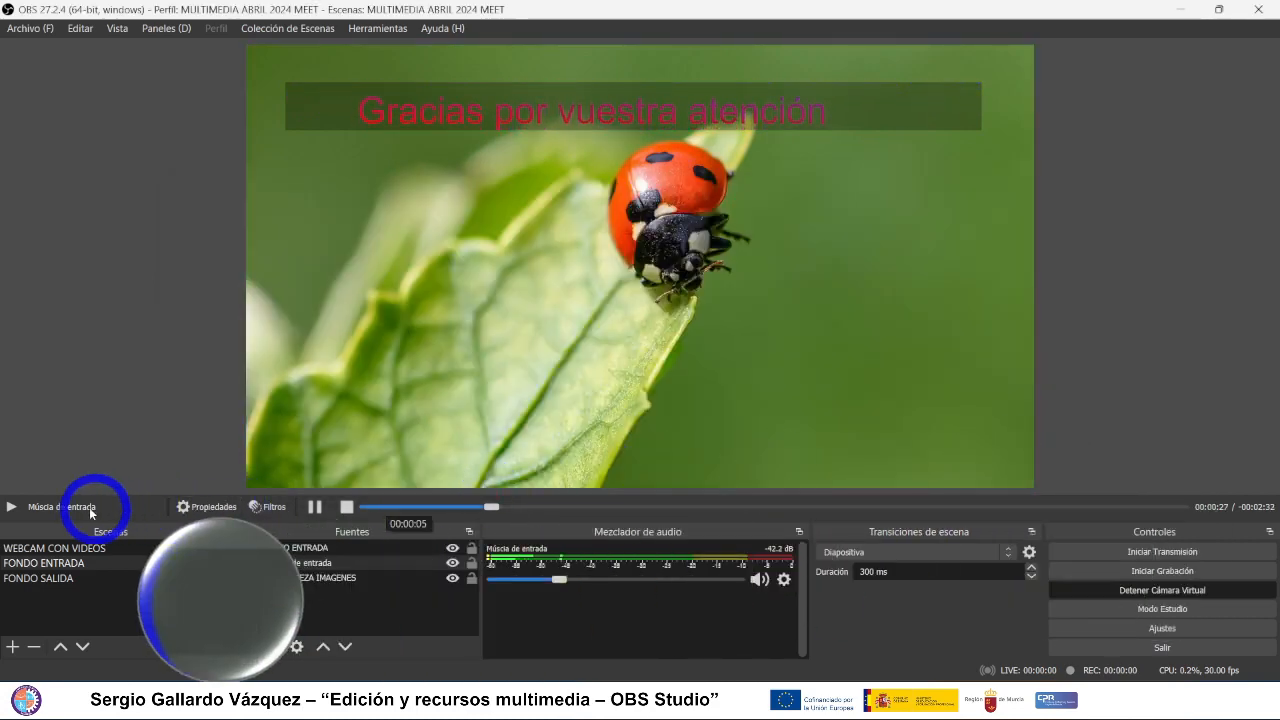
- Switch to the WEBCAM CON VIDEOS scene and check the audio monitoring of its sources in the advanced audio properties
left_click(30, 548)
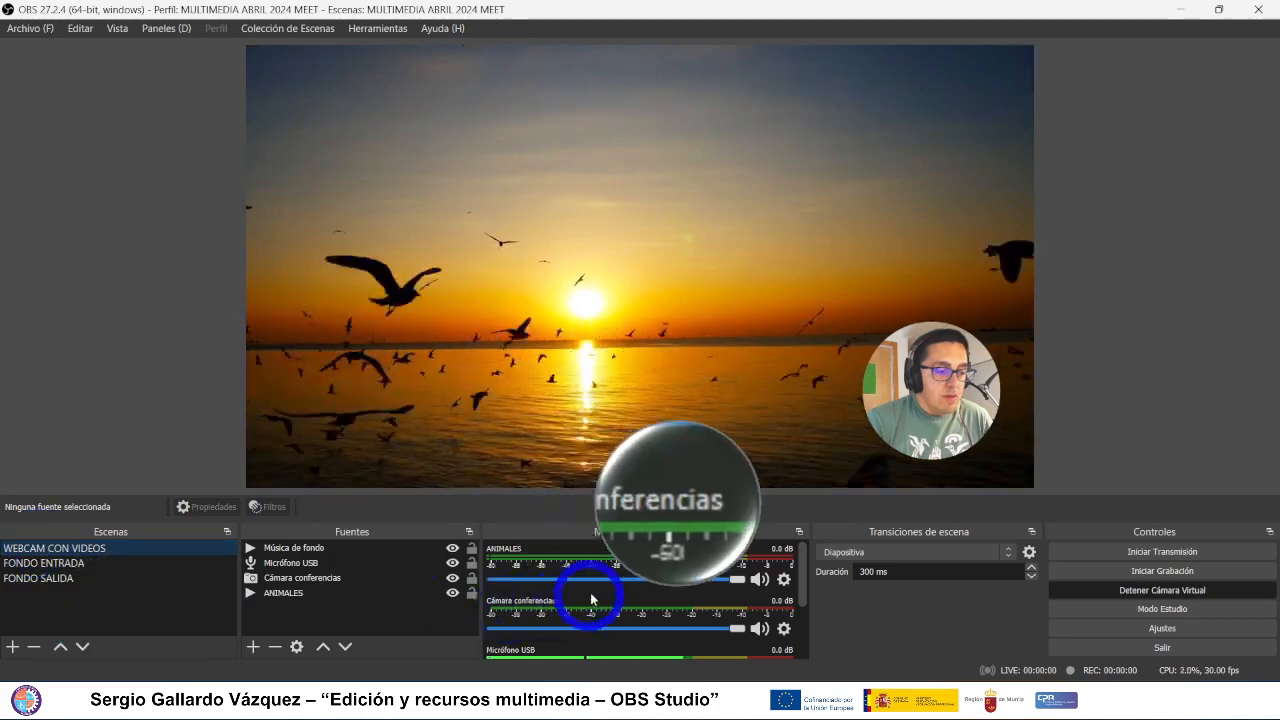
scroll(634, 584, "down", 2)
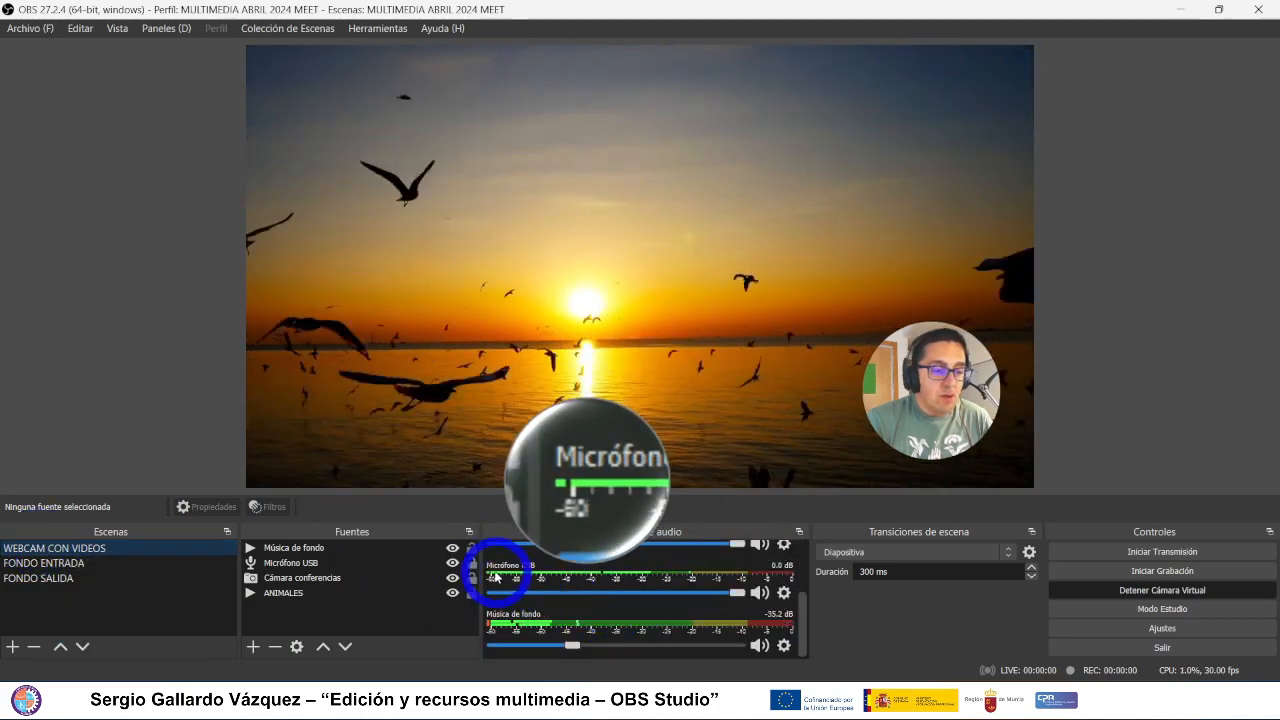
left_click(280, 565)
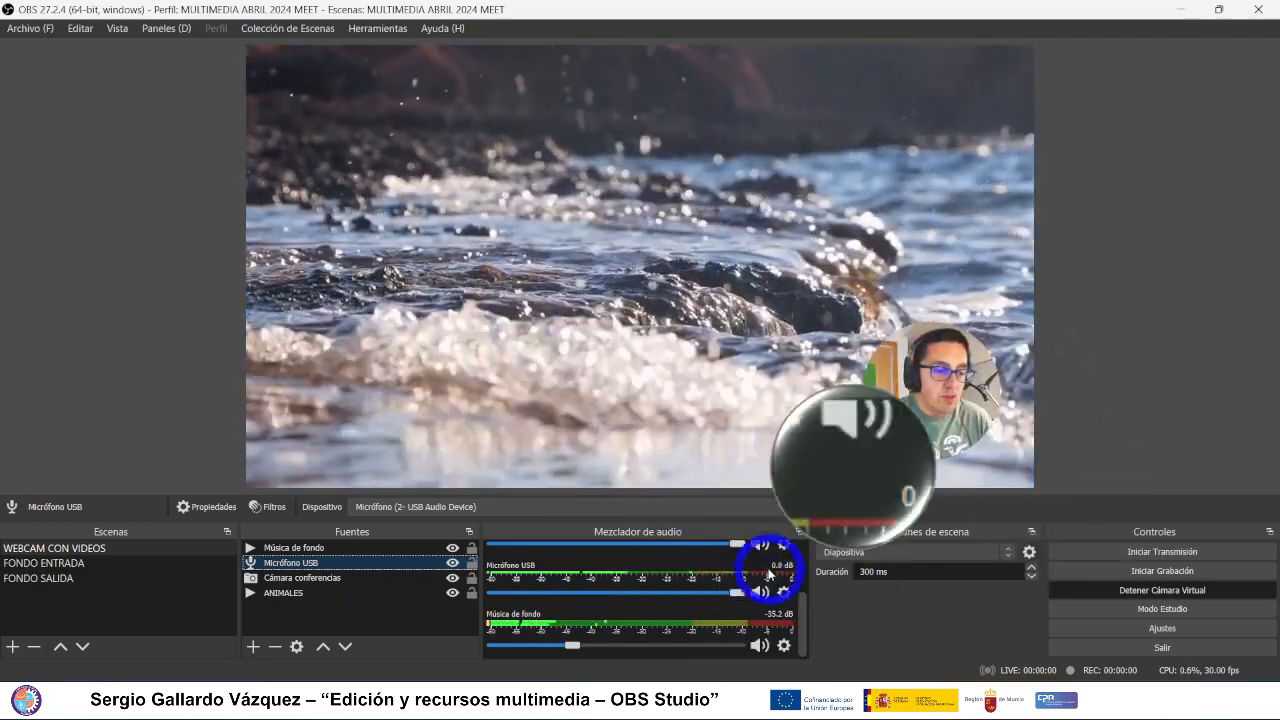
left_click(783, 646)
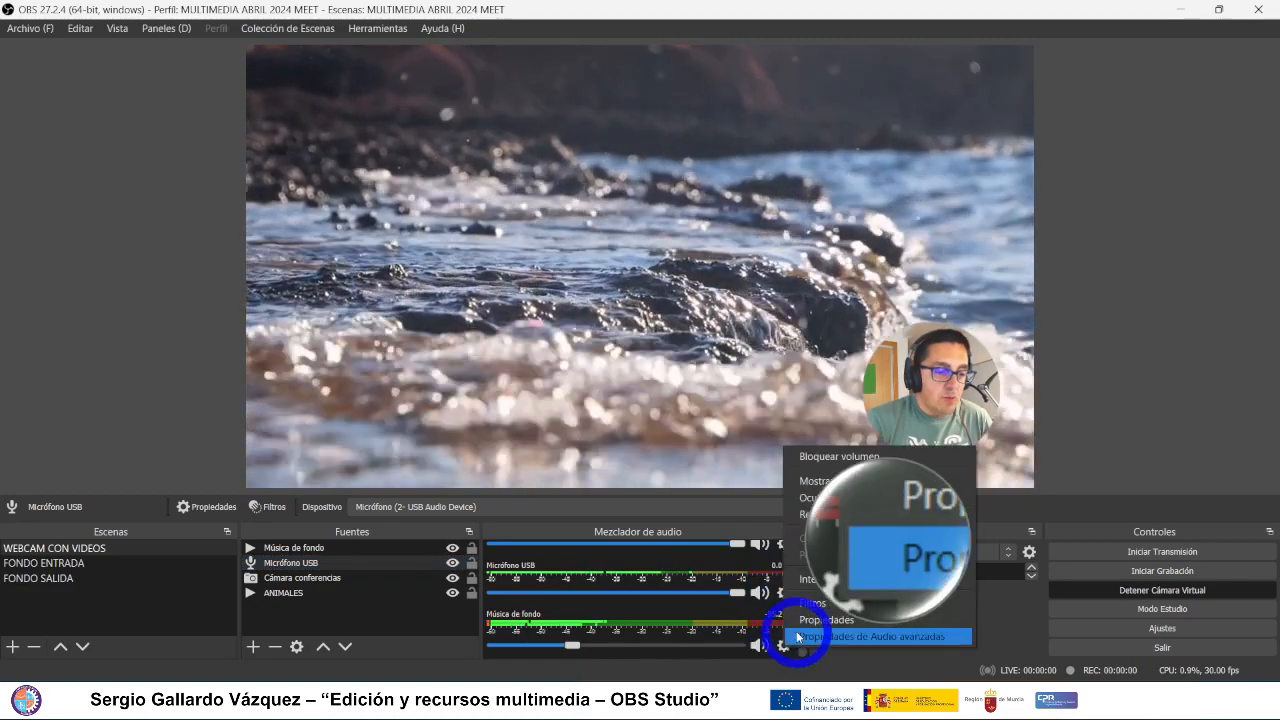
left_click(897, 636)
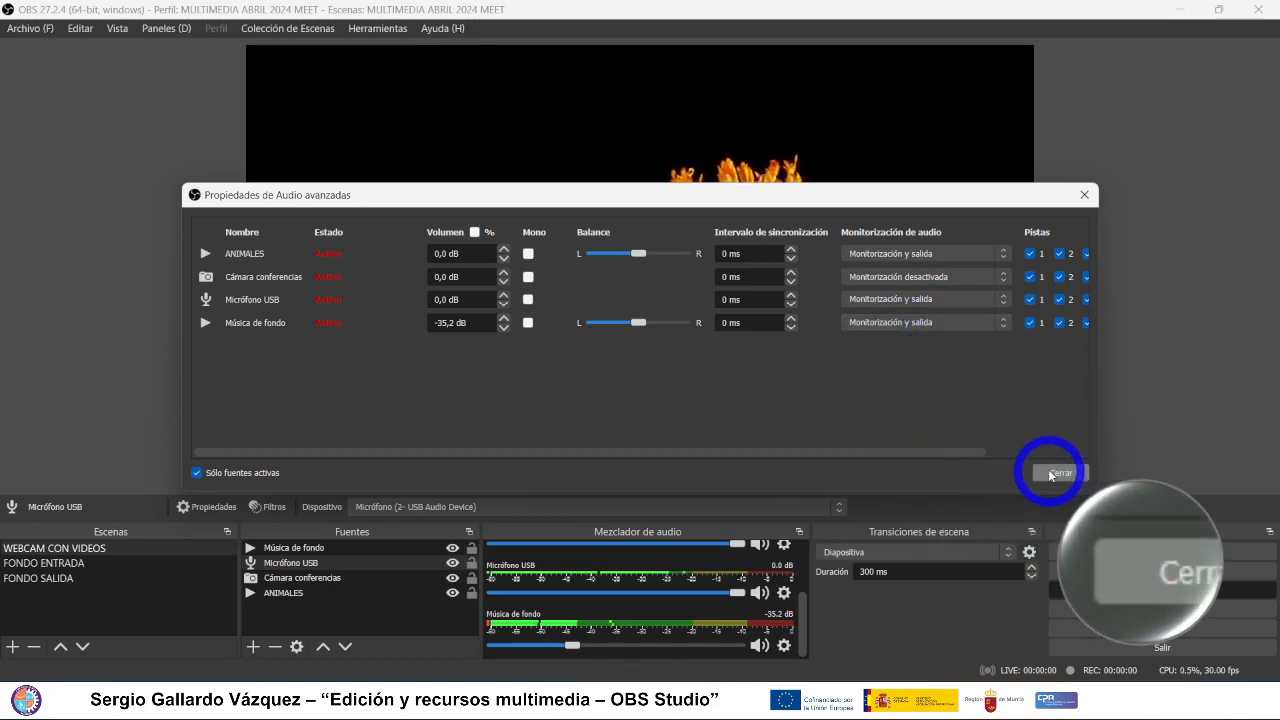
left_click(1057, 475)
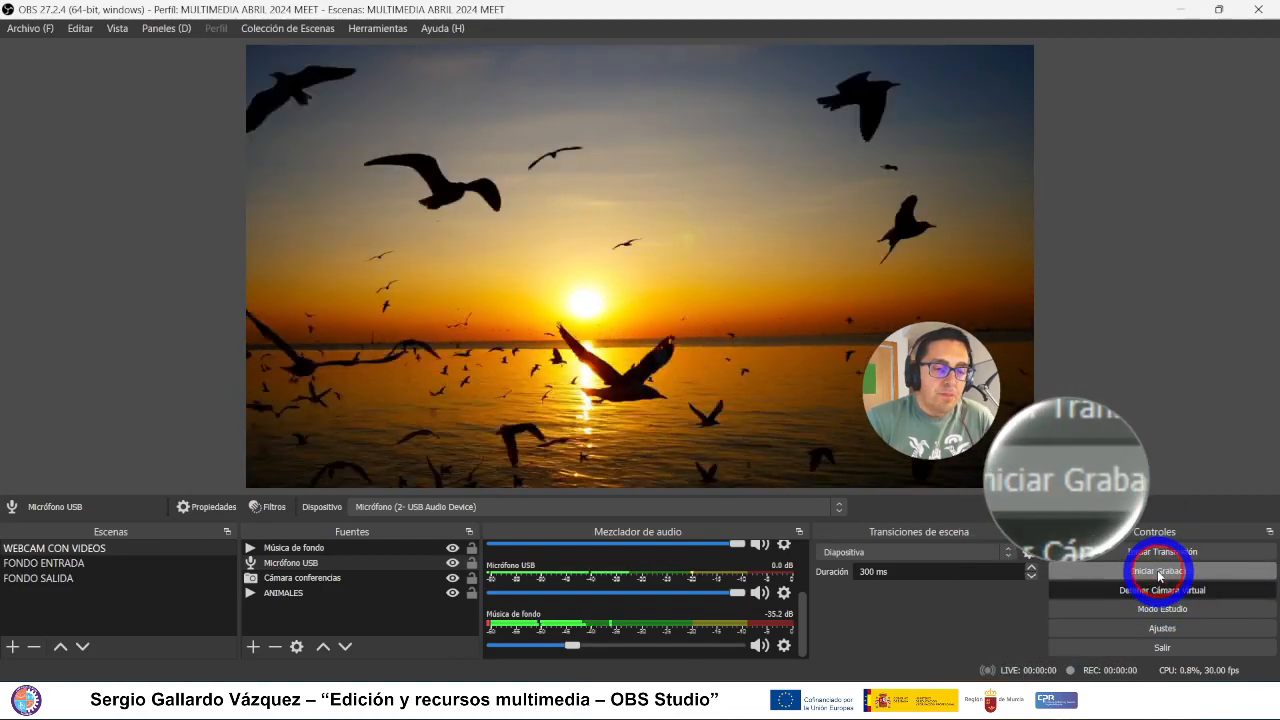
- Start recording and vary the Música de fondo volume between silent and louder, ending at about -34.1 dB
left_click(1150, 571)
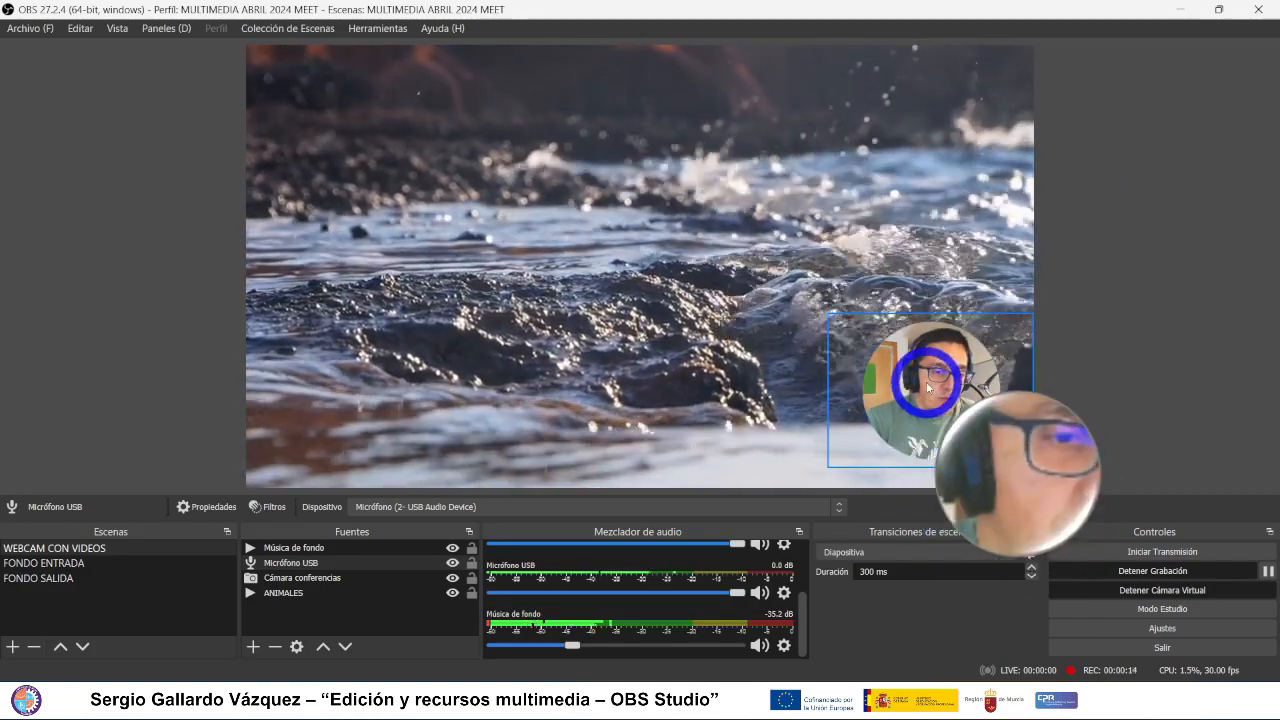
left_click_drag(579, 662, 481, 639)
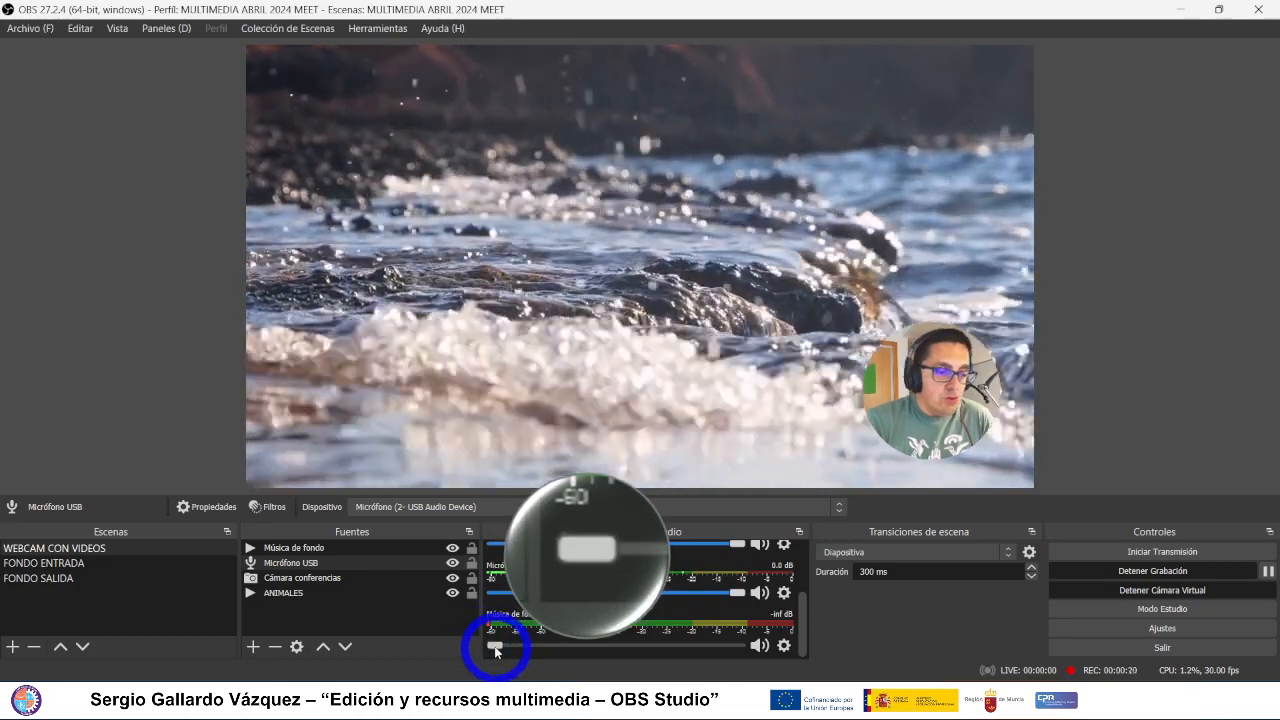
left_click_drag(495, 648, 566, 648)
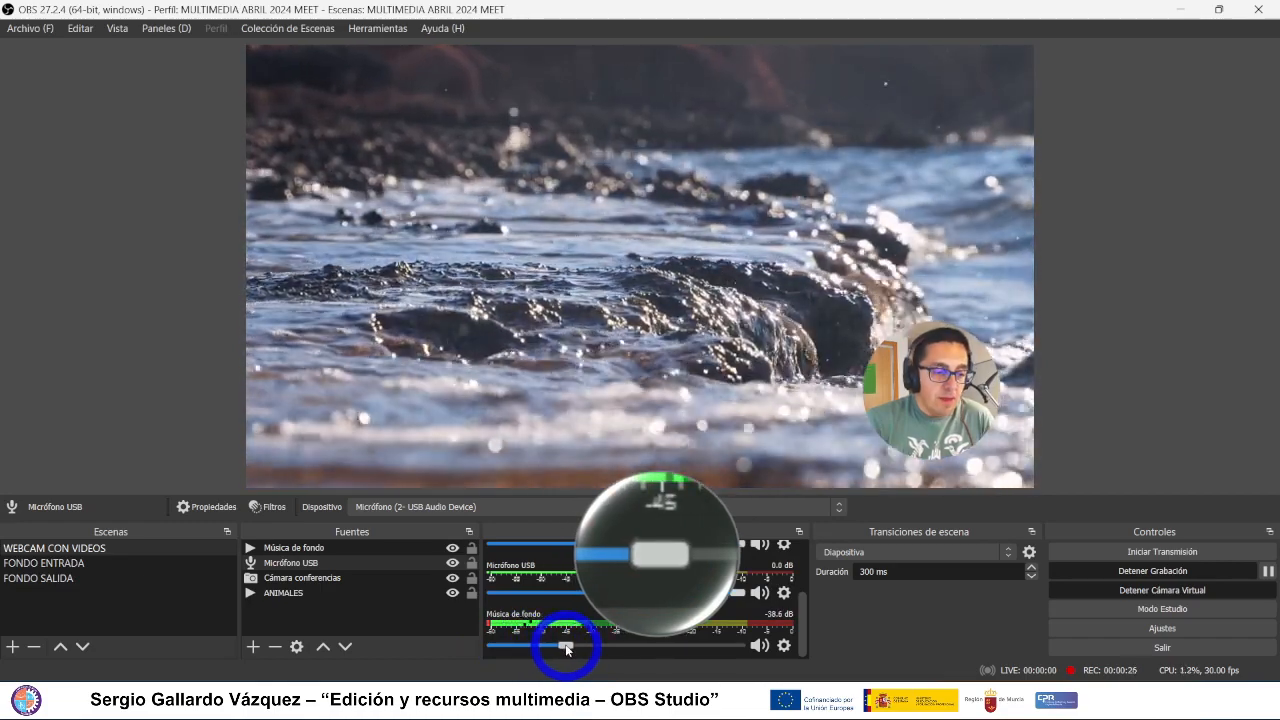
left_click_drag(566, 648, 634, 648)
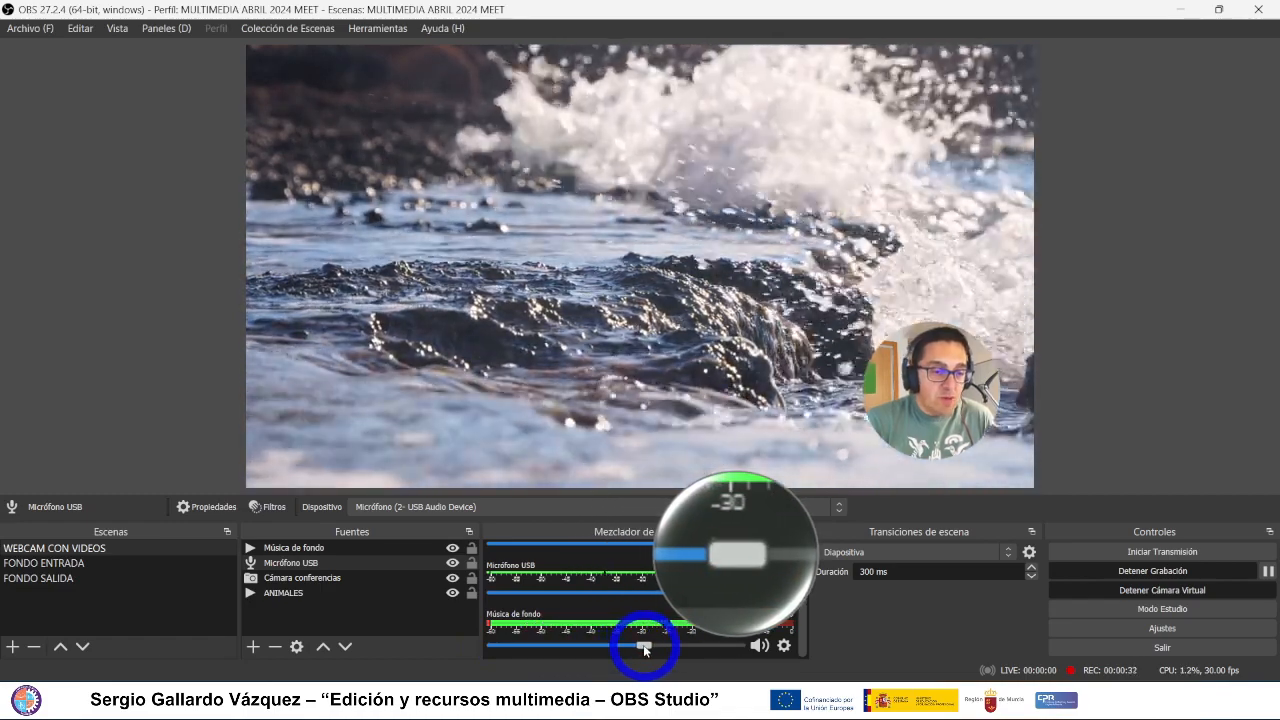
left_click_drag(604, 650, 575, 647)
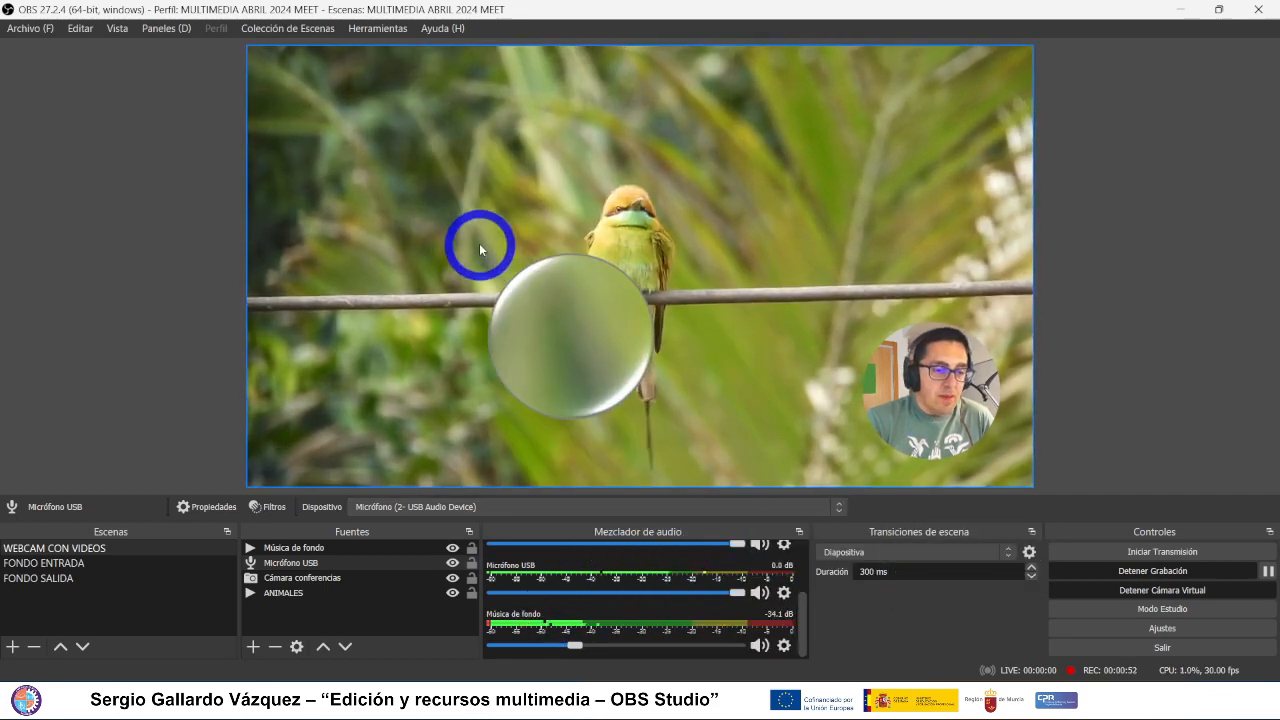
- Show the FONDO ENTRADA and FONDO SALIDA scenes in the recording, return to WEBCAM CON VIDEOS and stop recording
left_click(45, 564)
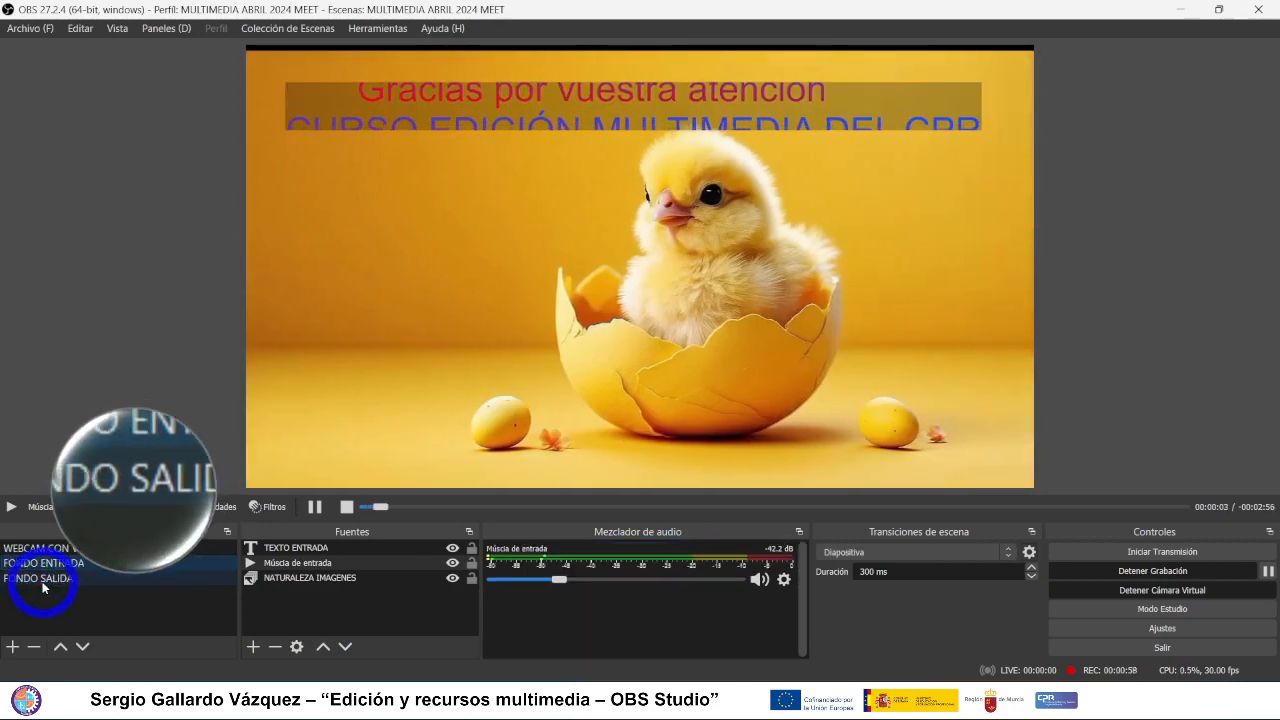
left_click(43, 580)
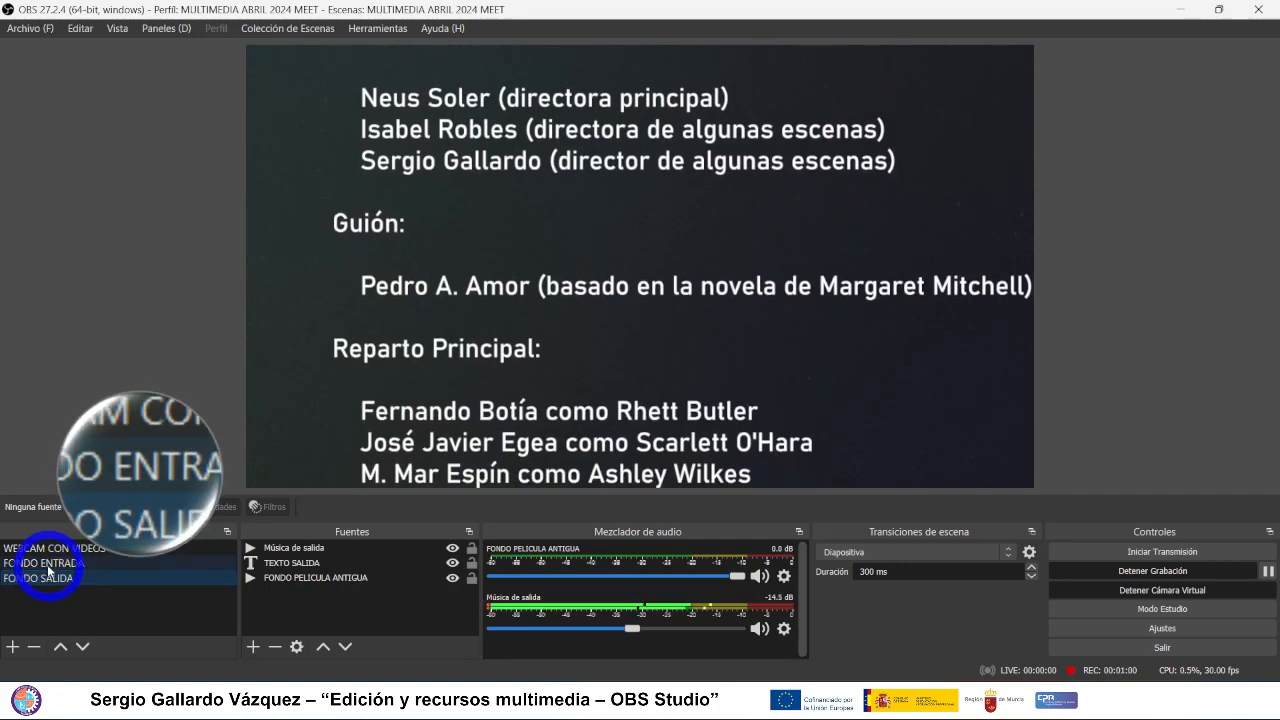
left_click(45, 564)
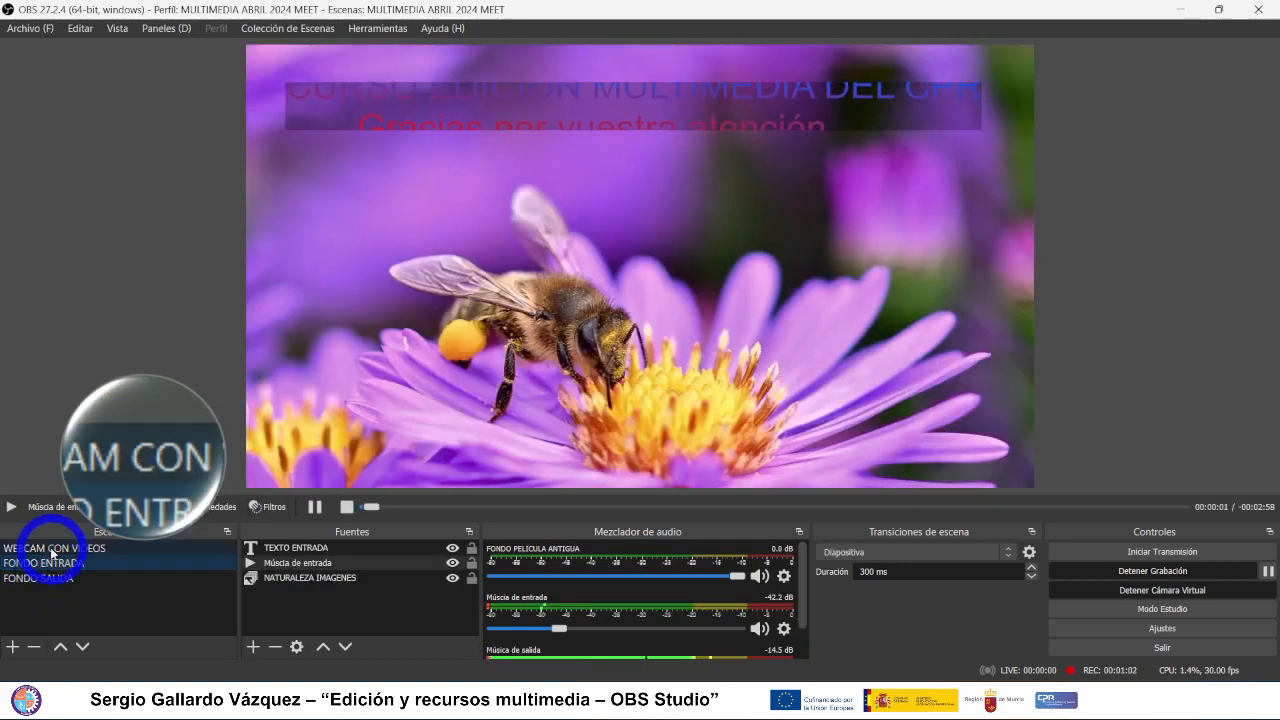
left_click(52, 550)
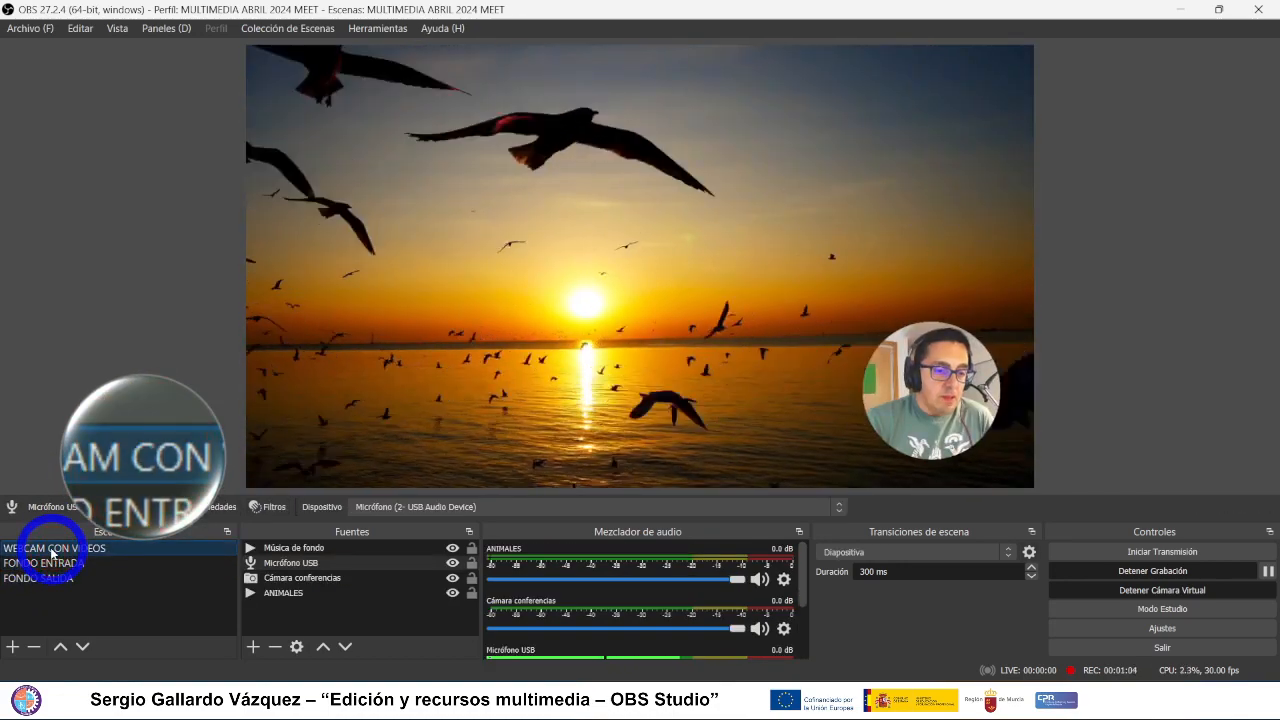
left_click(1163, 572)
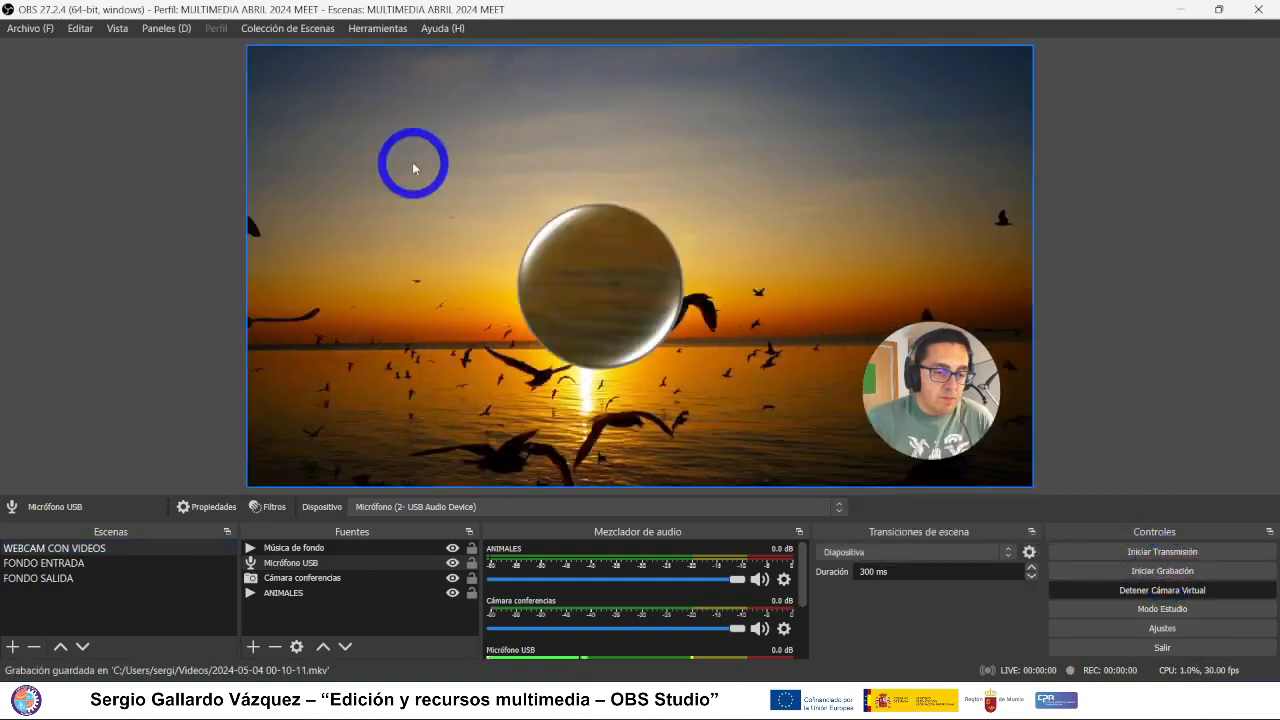
left_click(22, 30)
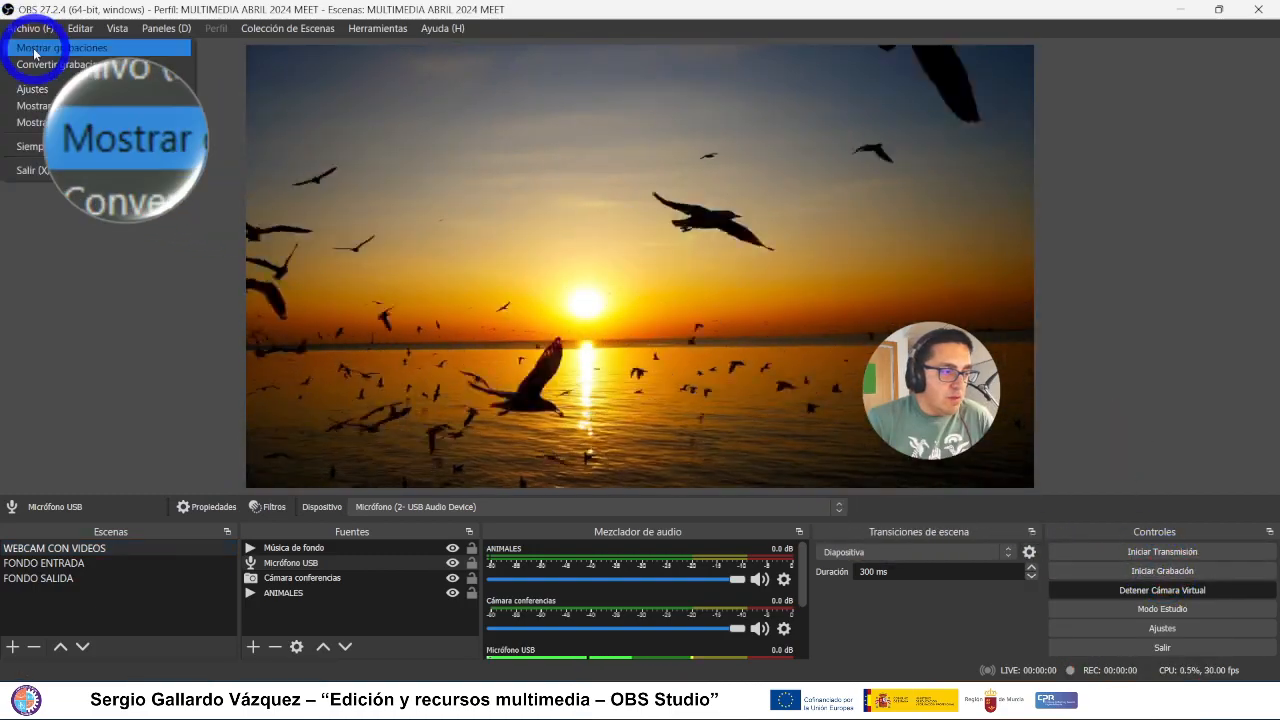
left_click(30, 46)
scroll(1053, 438, "down", 2)
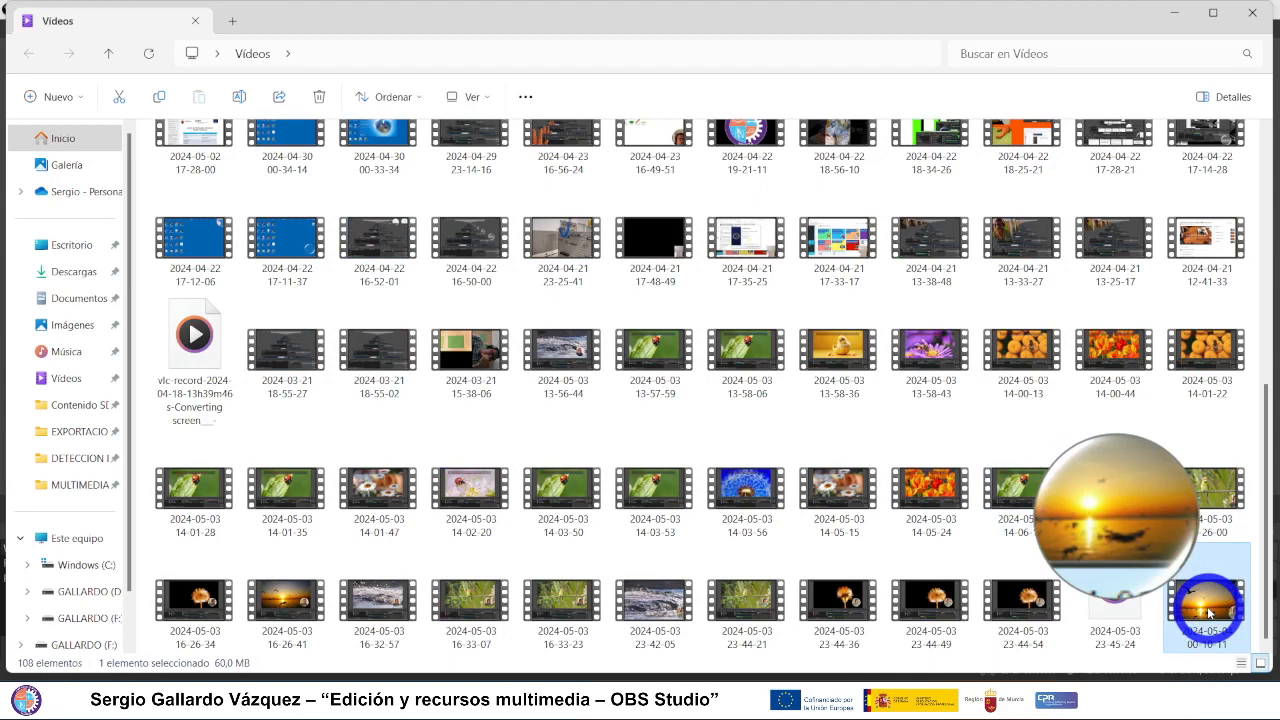
double_click(1208, 612)
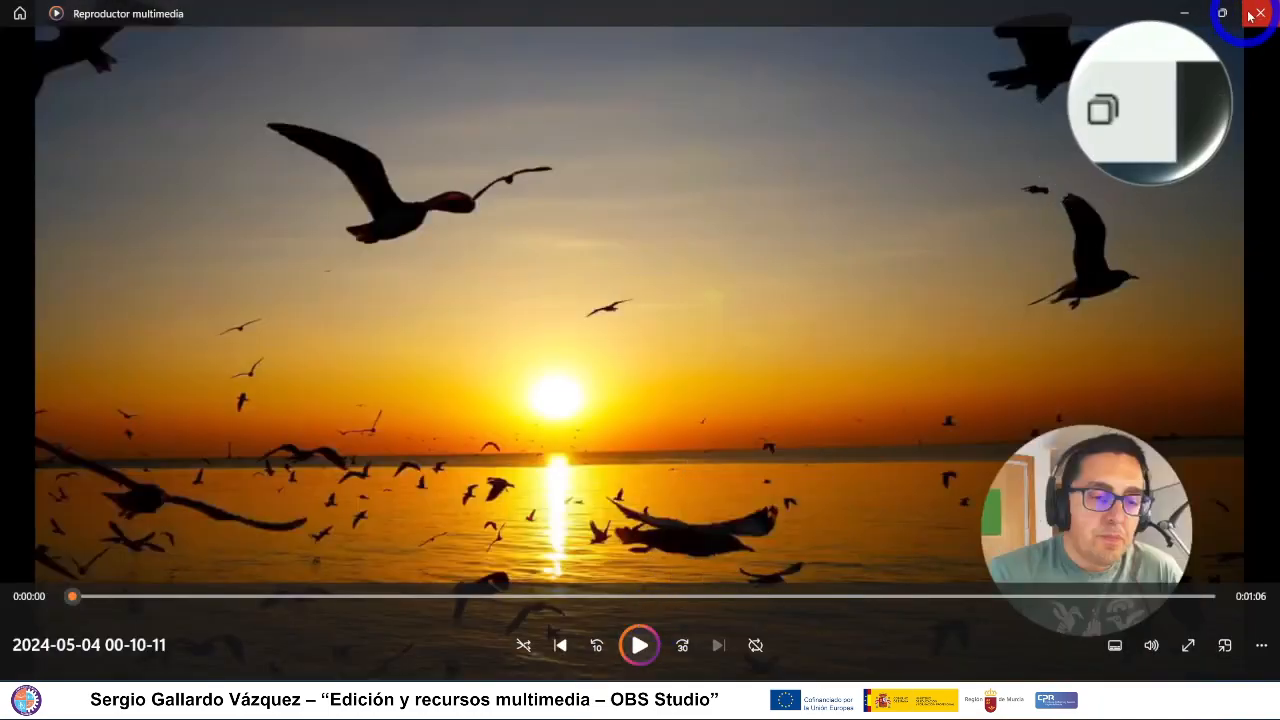
left_click(1262, 14)
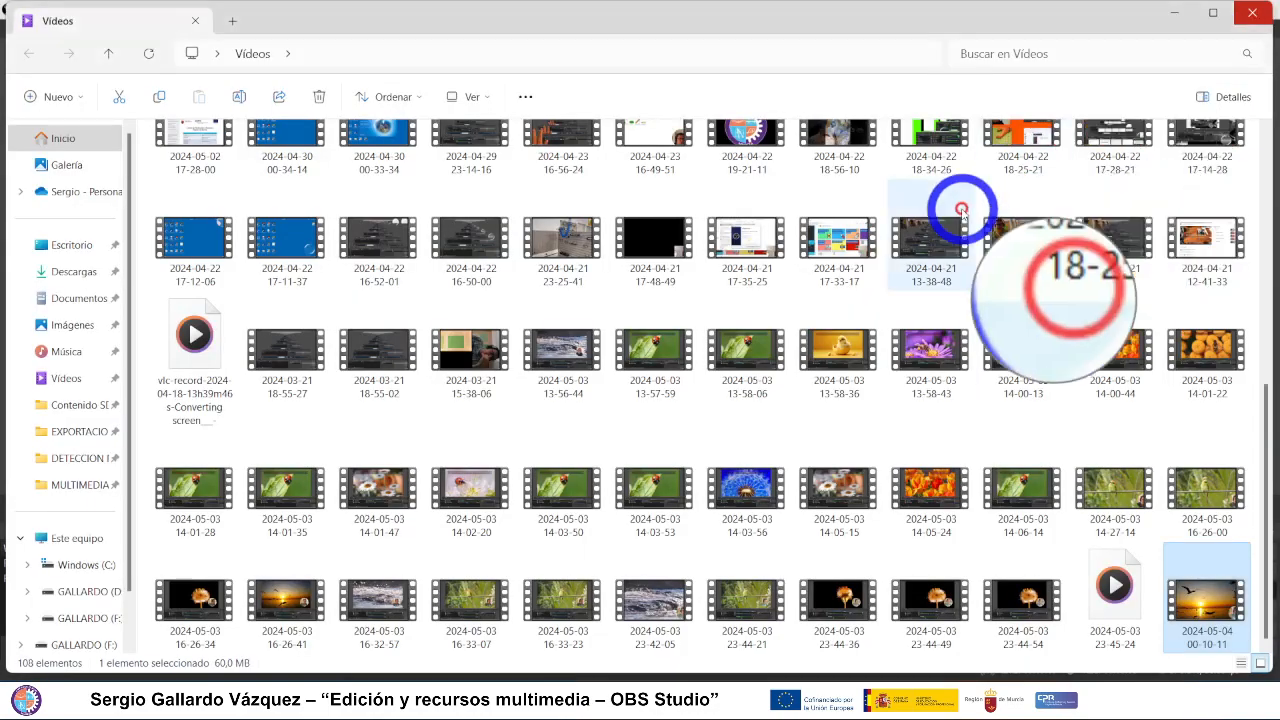
left_click(1173, 13)
- Snap the OBS window to one half of the screen and bring up the Google Meet call beside it
left_click(1020, 320)
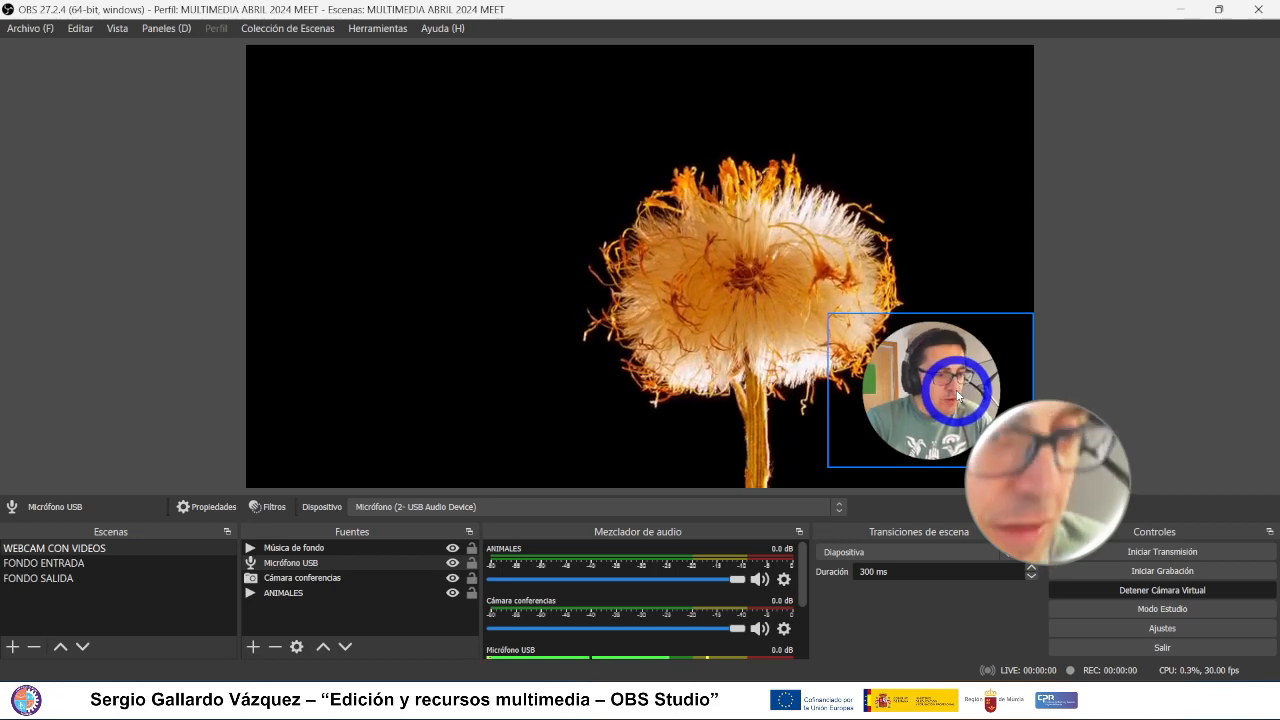
left_click(1152, 256)
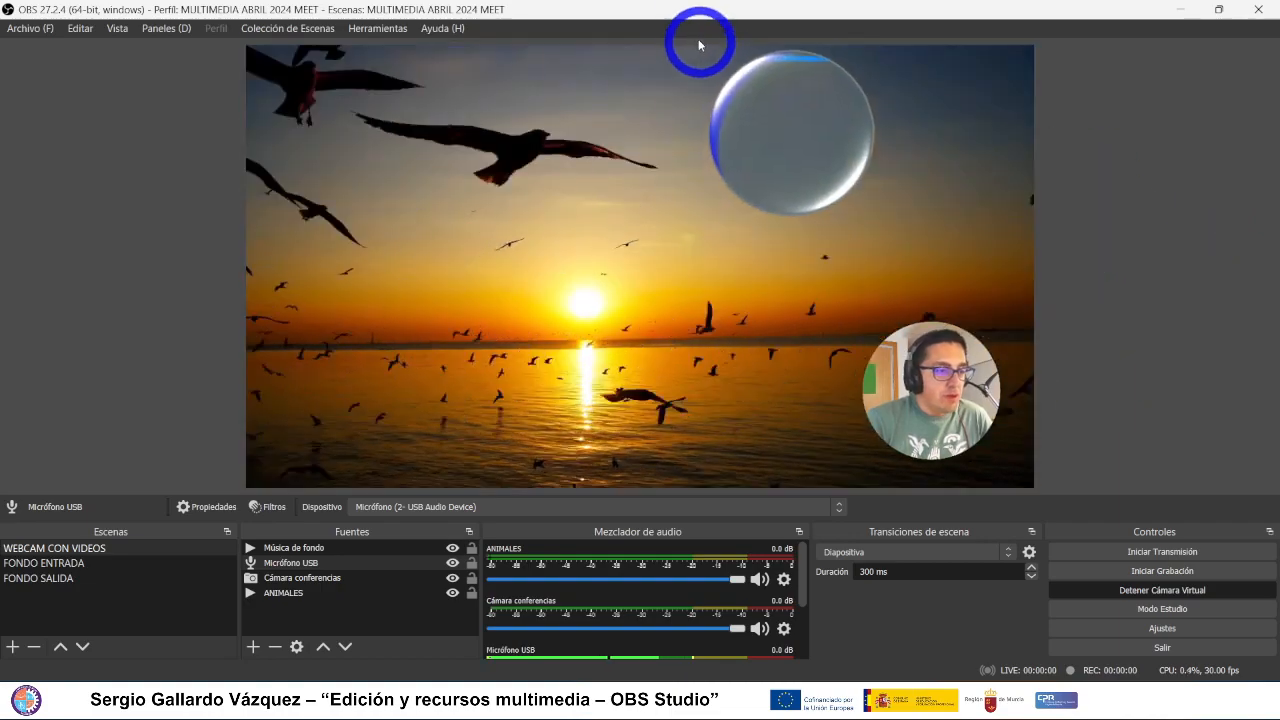
left_click_drag(709, 12, 446, 62)
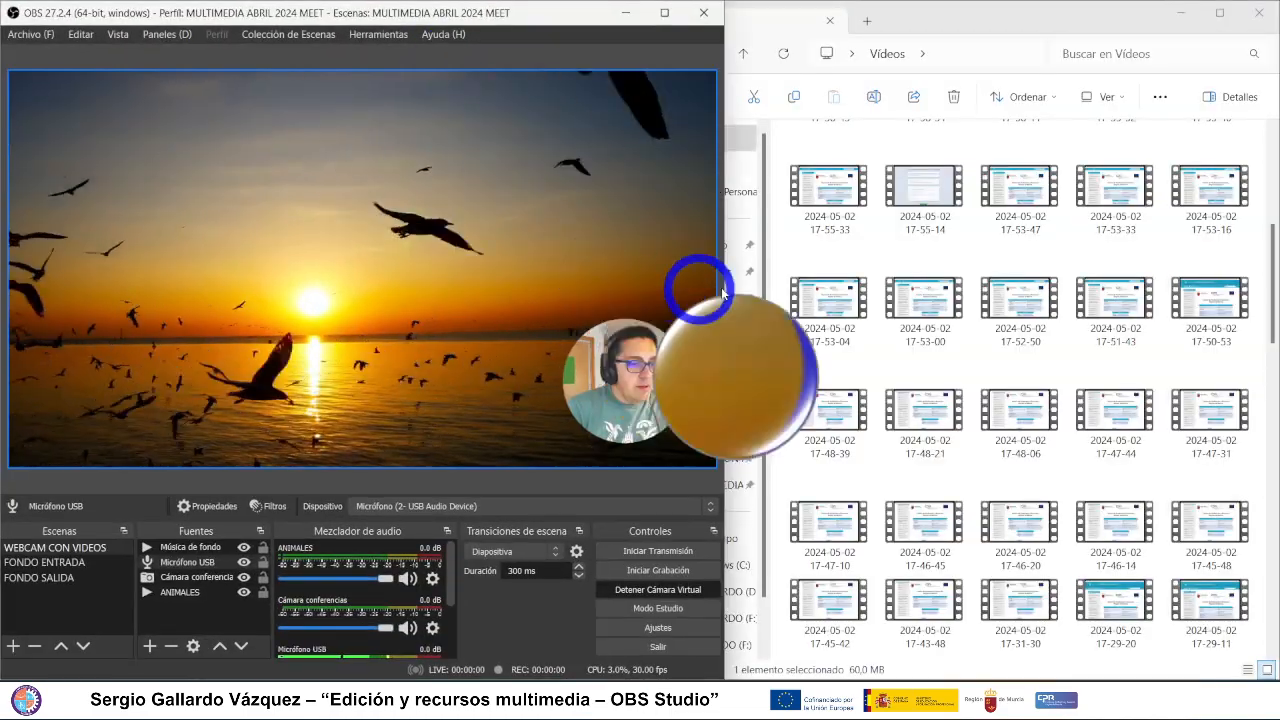
mouse_move(772, 705)
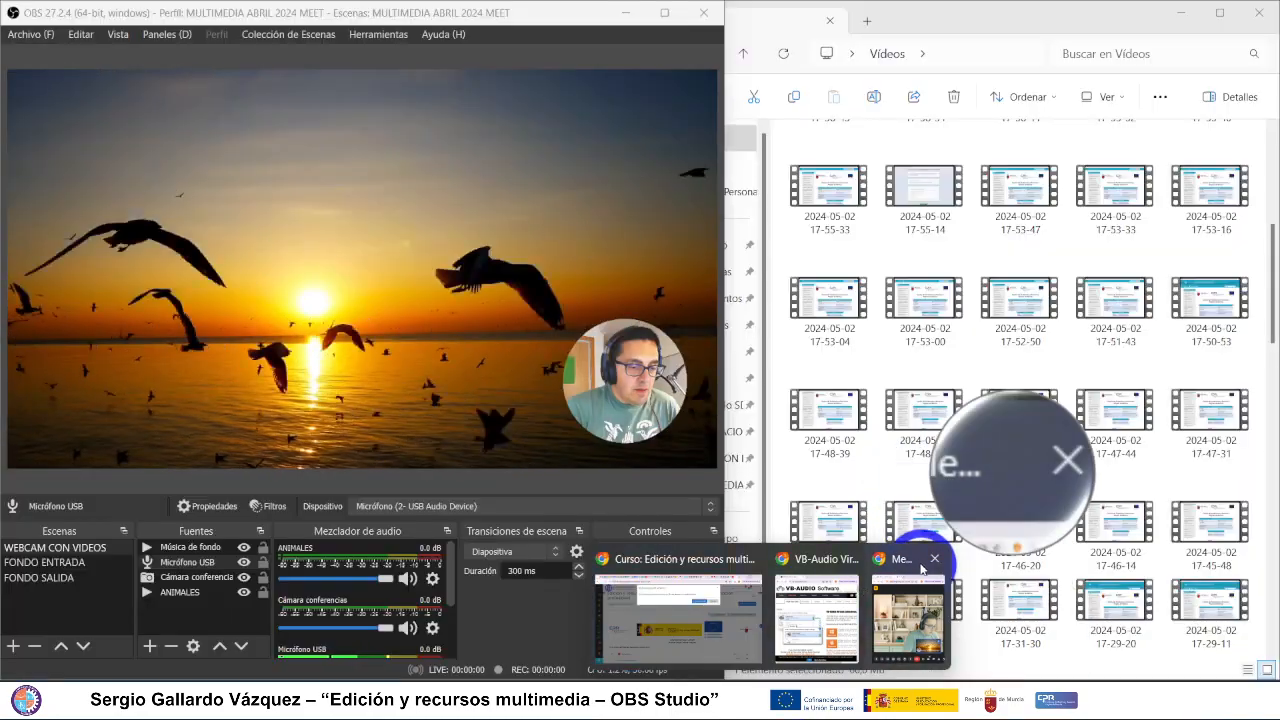
left_click(921, 566)
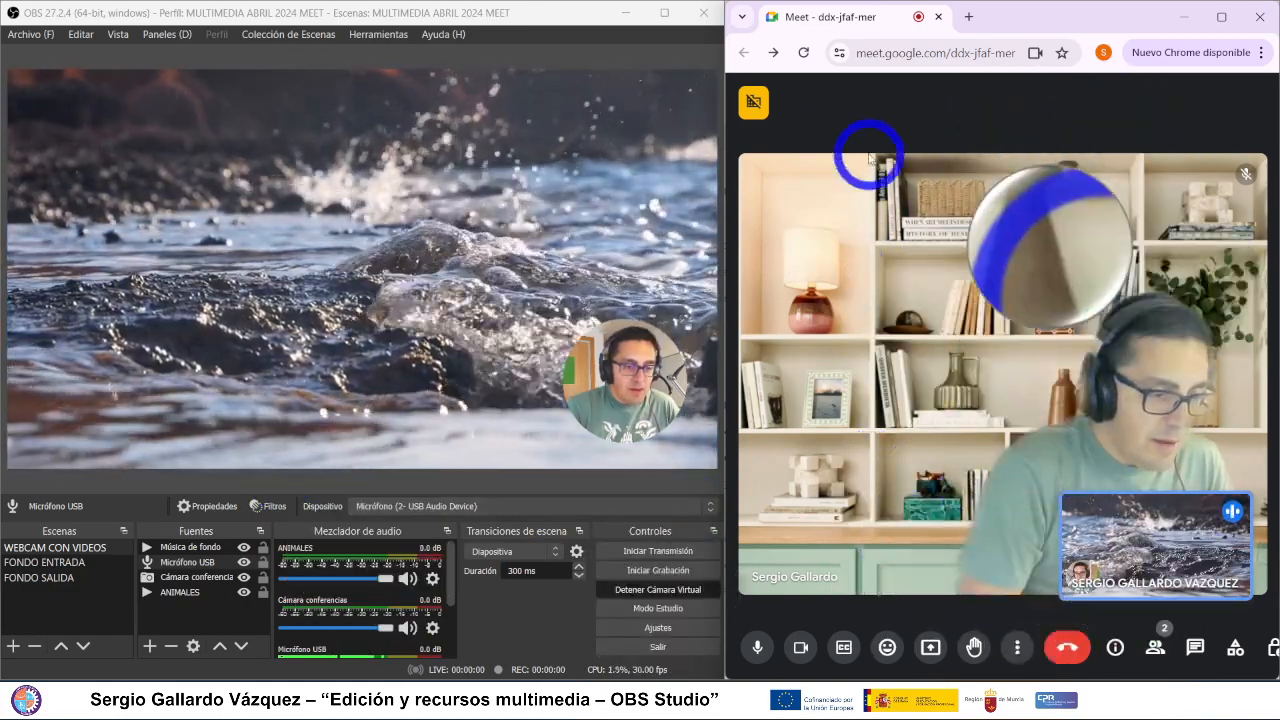
- Test the Meet feed by showing FONDO ENTRADA, FONDO SALIDA and WEBCAM CON VIDEOS, and stop and restart the virtual camera
left_click(27, 563)
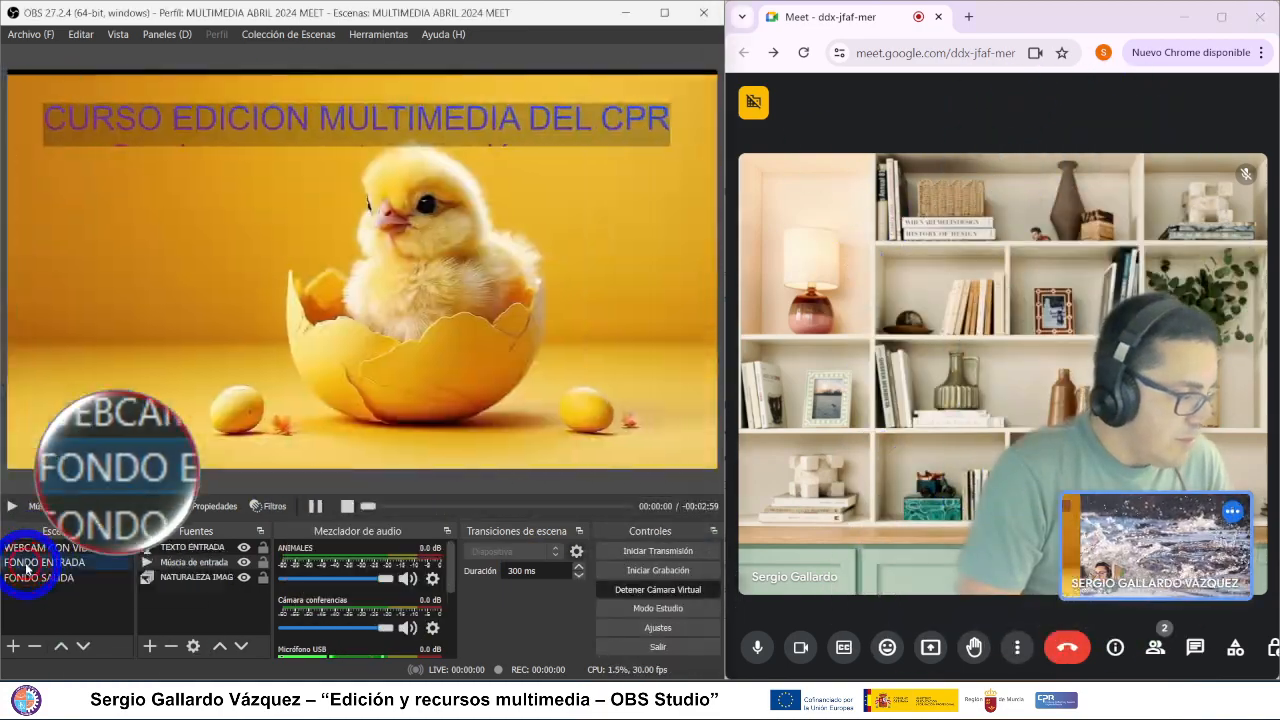
left_click(35, 579)
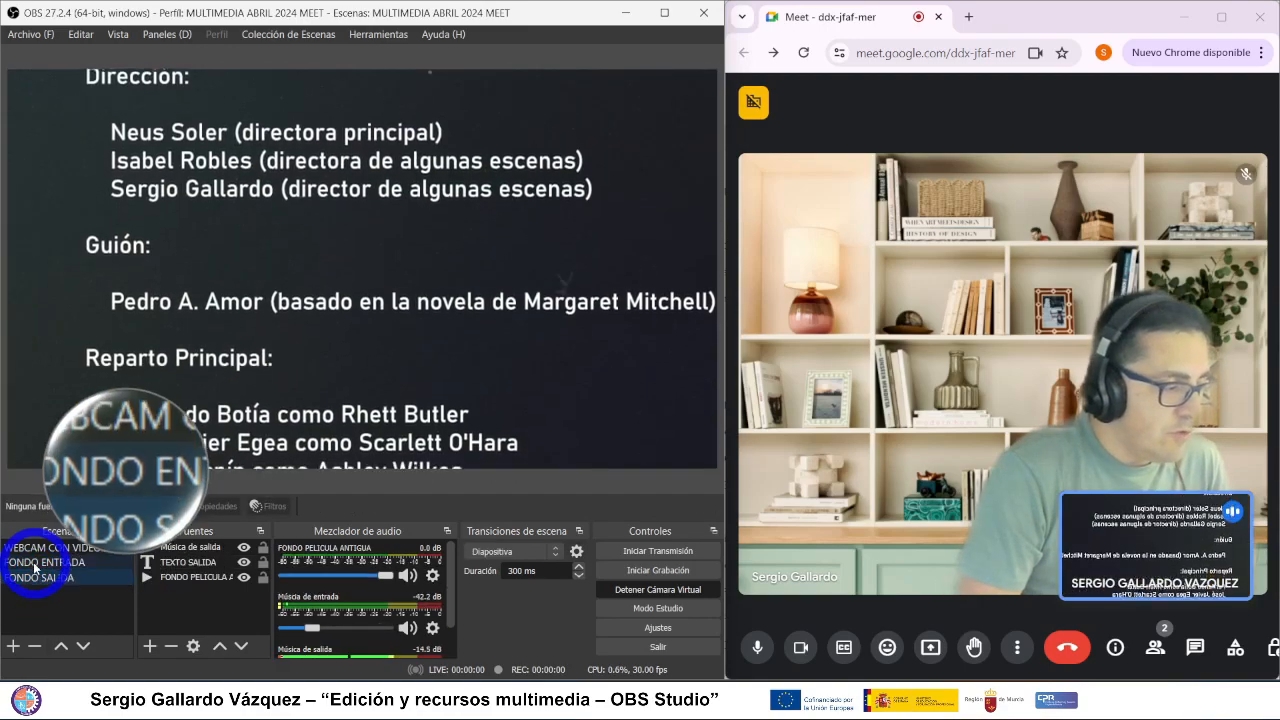
left_click(30, 549)
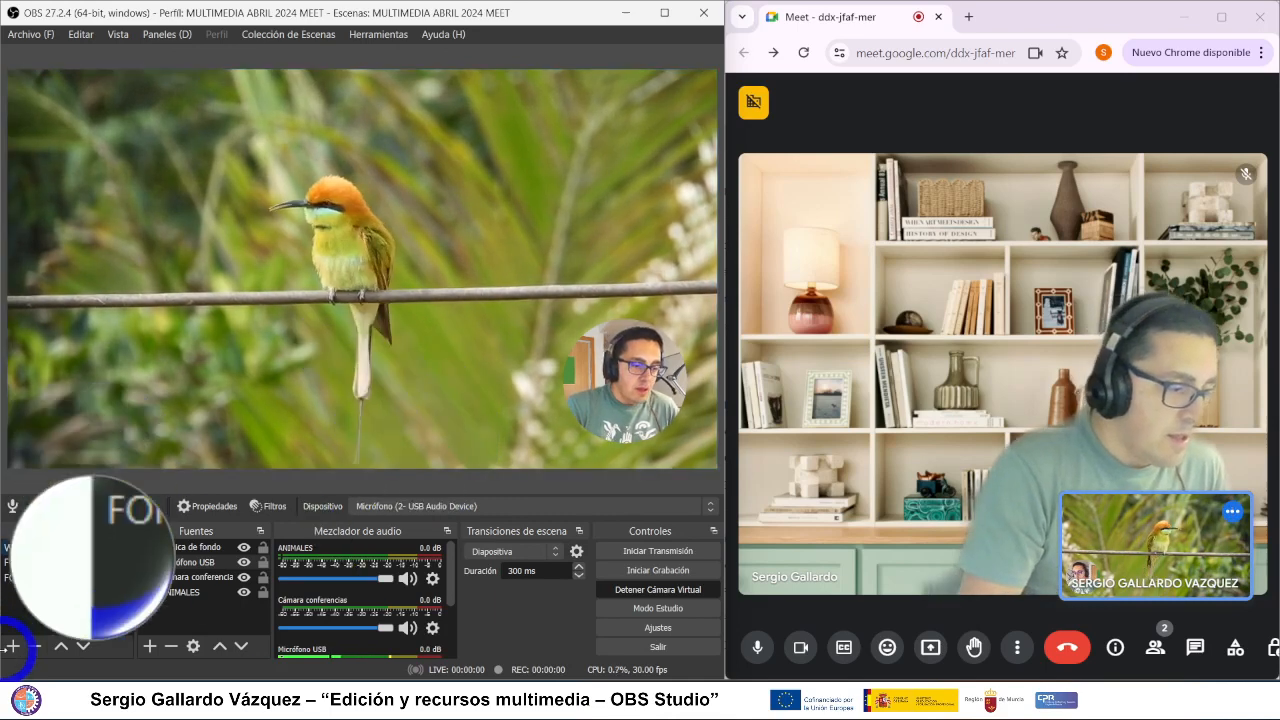
left_click(630, 591)
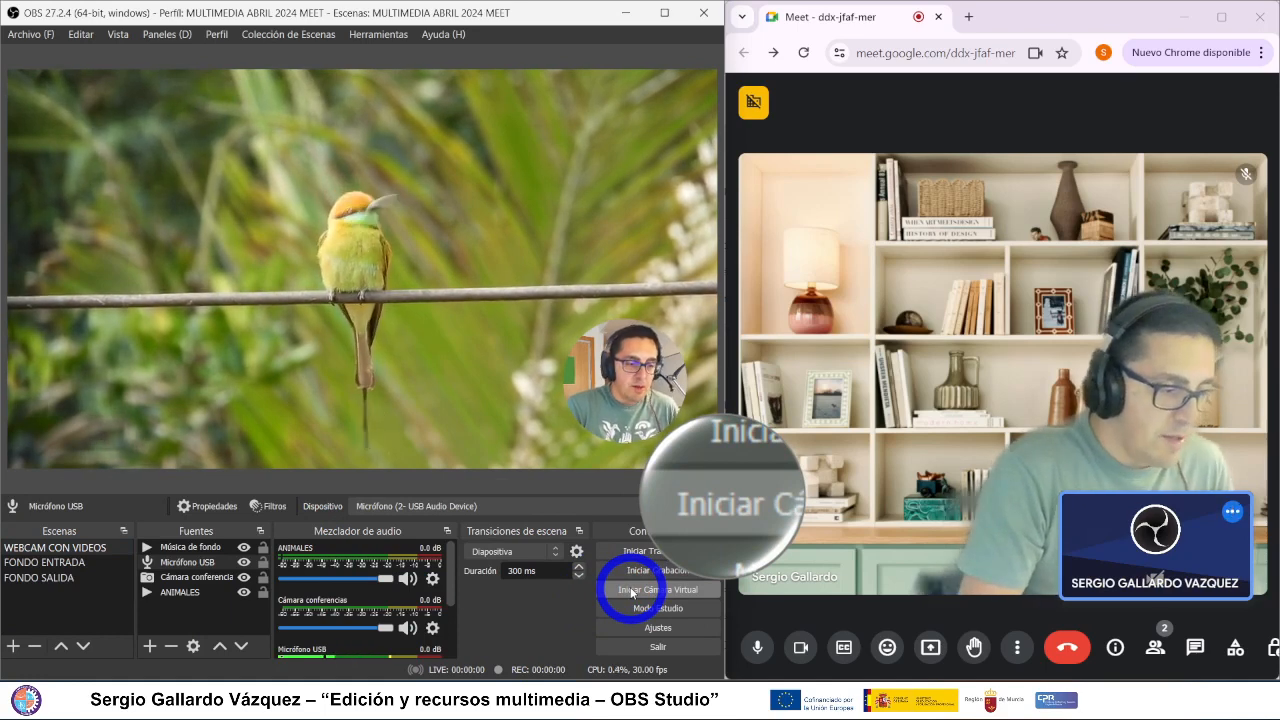
left_click(631, 591)
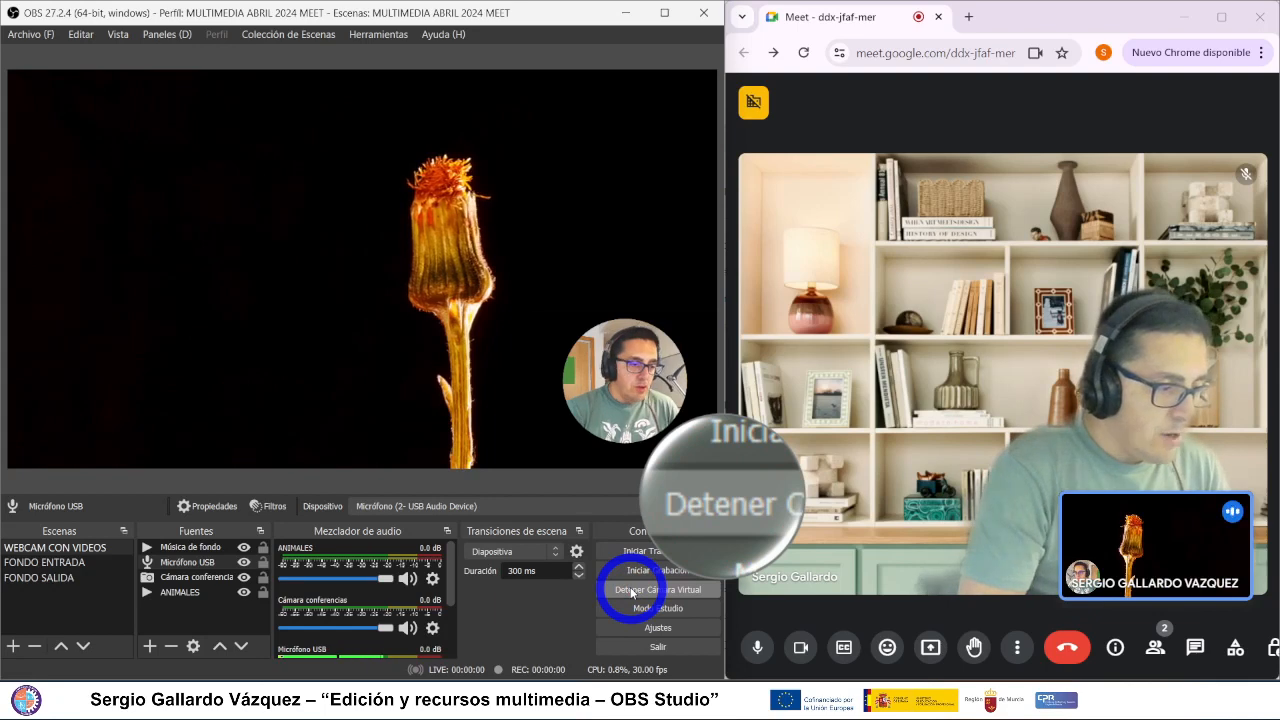
- Check the audio monitoring device in the OBS audio settings and close the settings
left_click(27, 35)
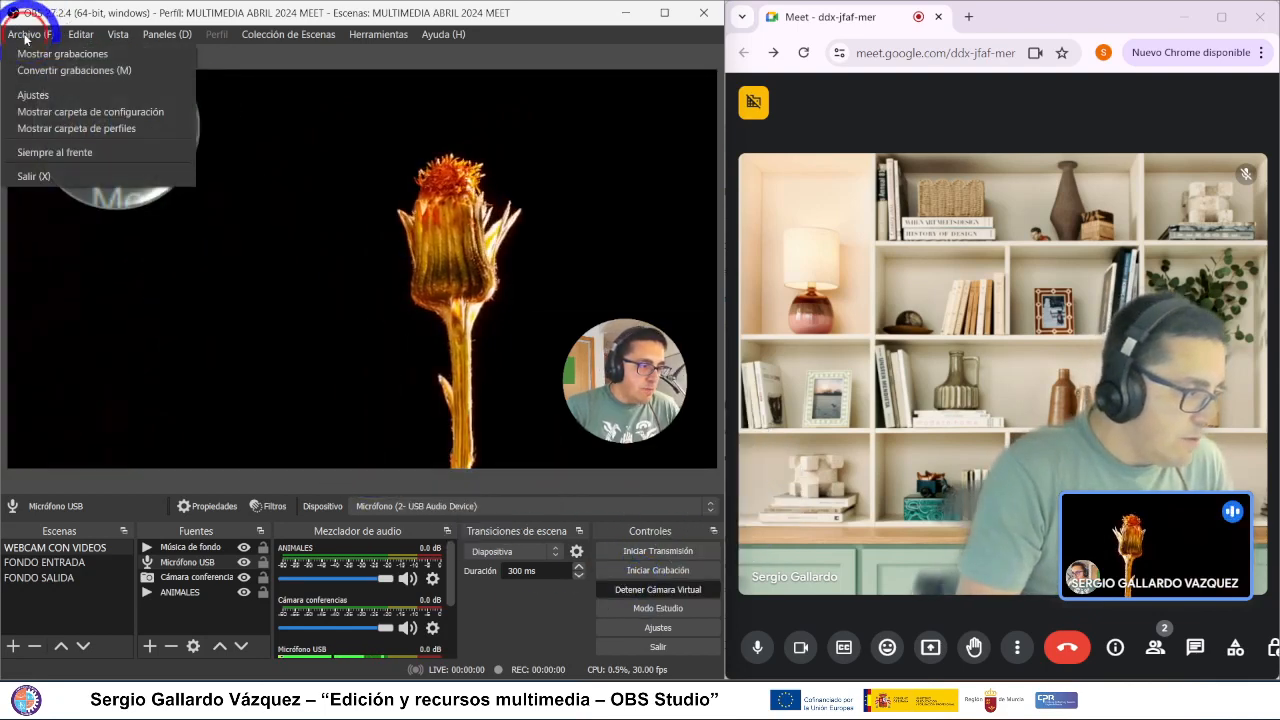
left_click(36, 98)
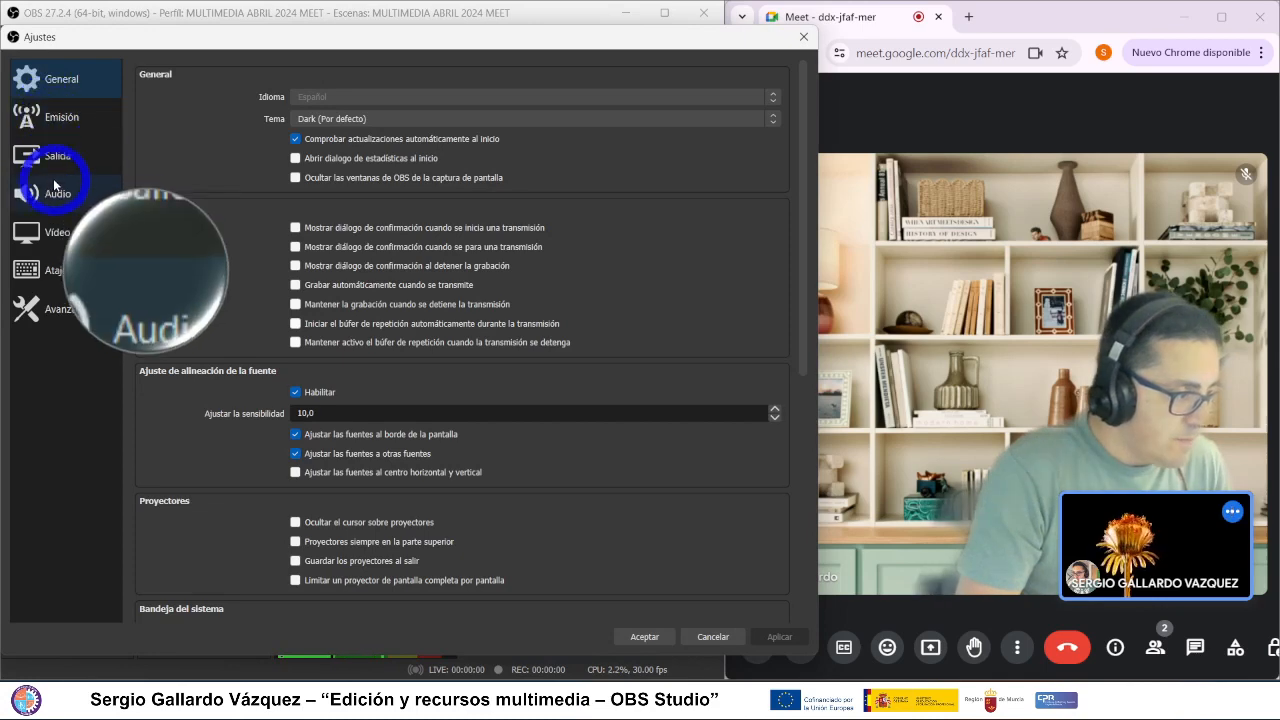
left_click(46, 192)
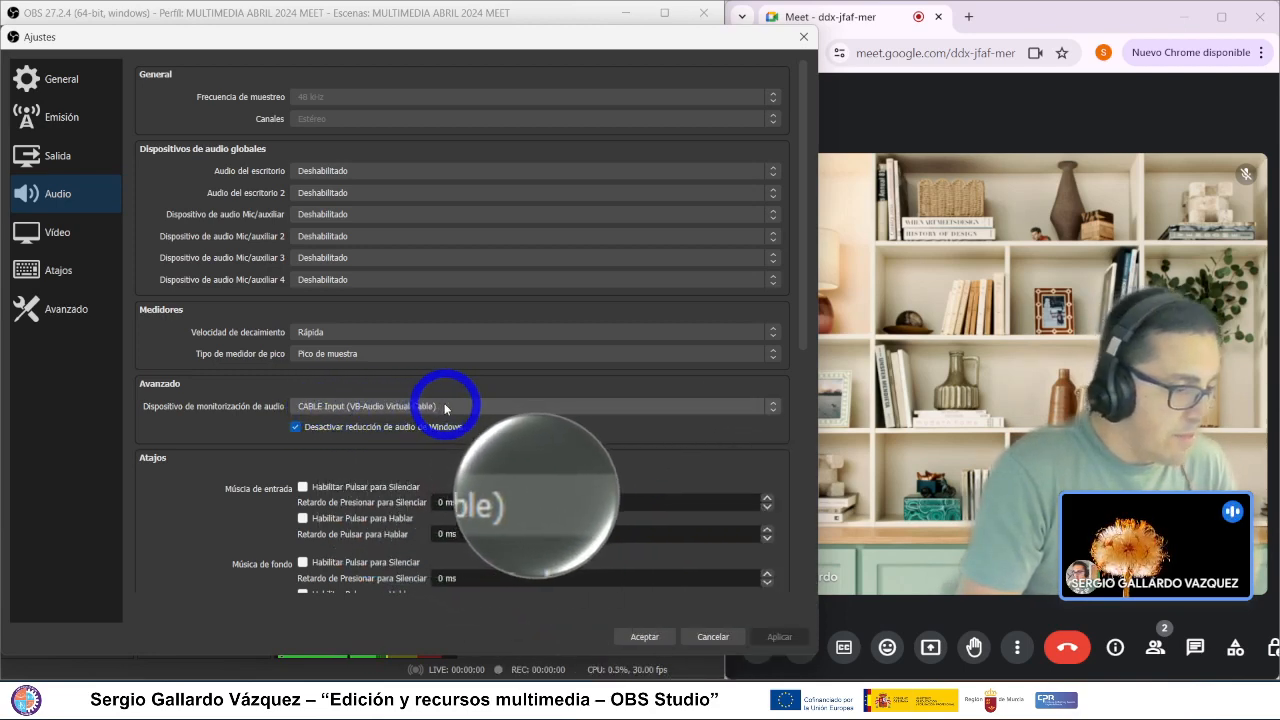
left_click(634, 635)
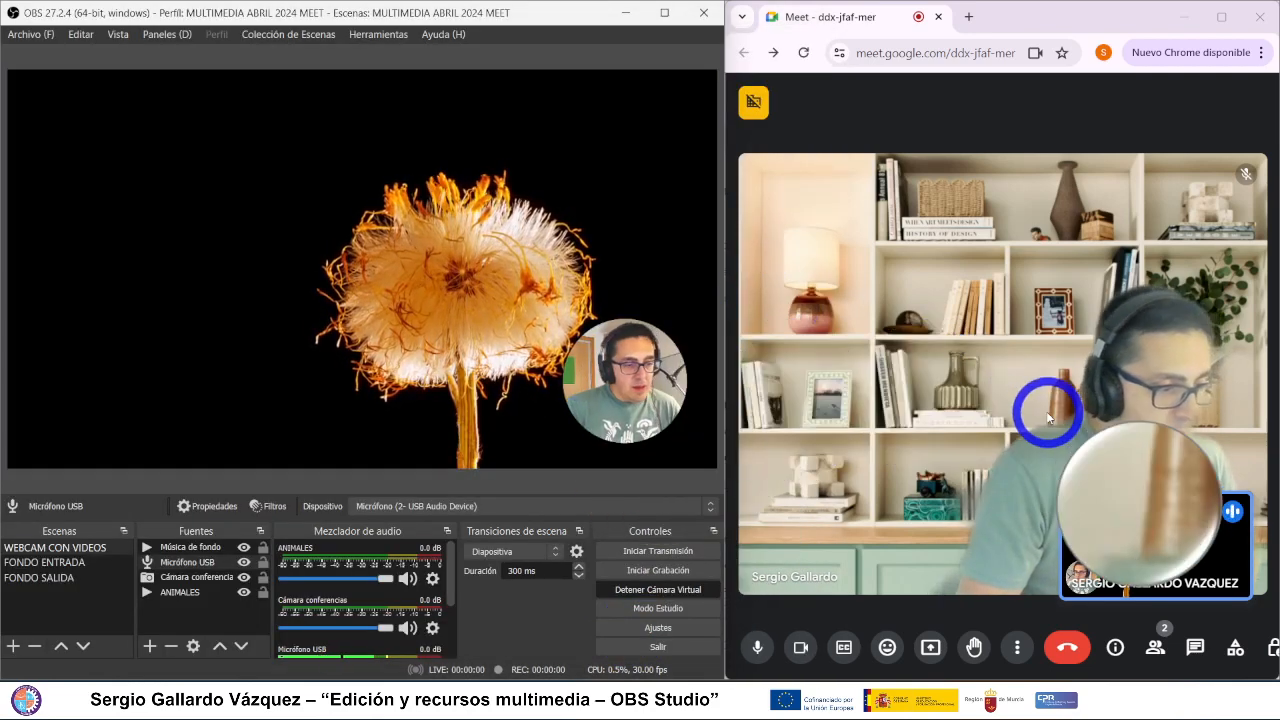
- Check the camera in Meet's video settings while restarting the virtual camera and switching to FONDO ENTRADA and back to WEBCAM CON VIDEOS
left_click(1018, 647)
left_click(1041, 612)
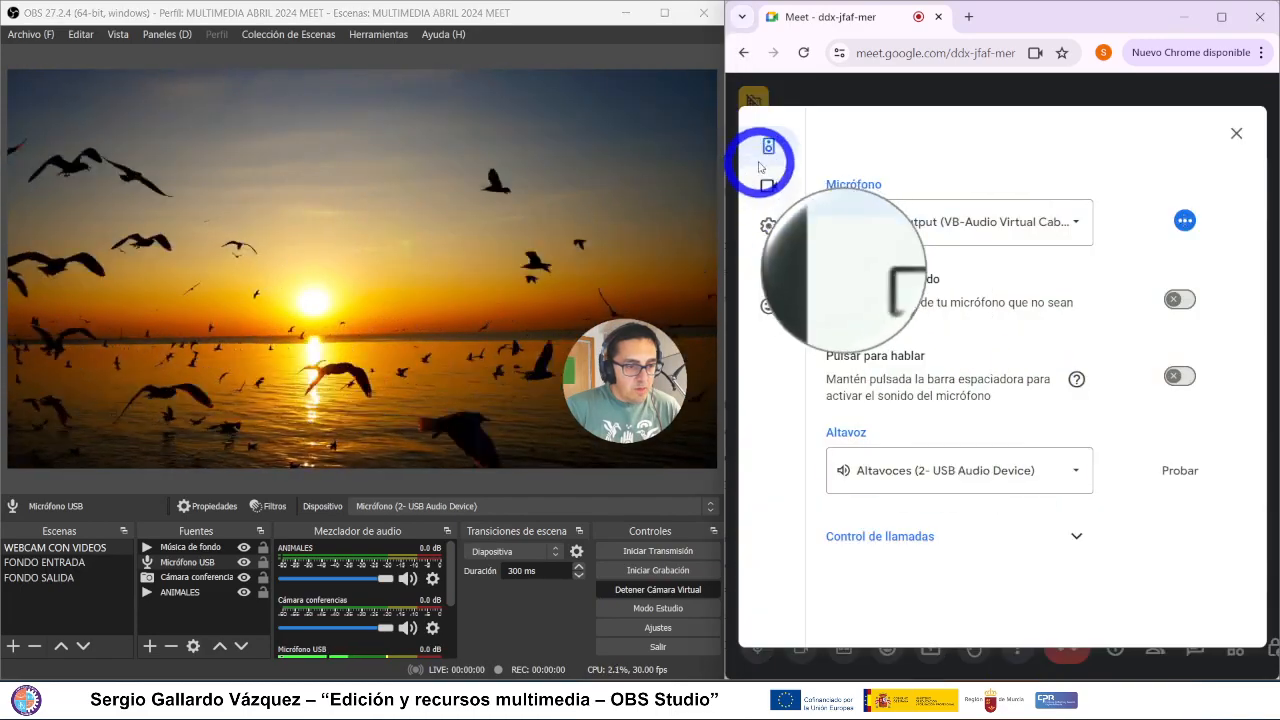
left_click(768, 186)
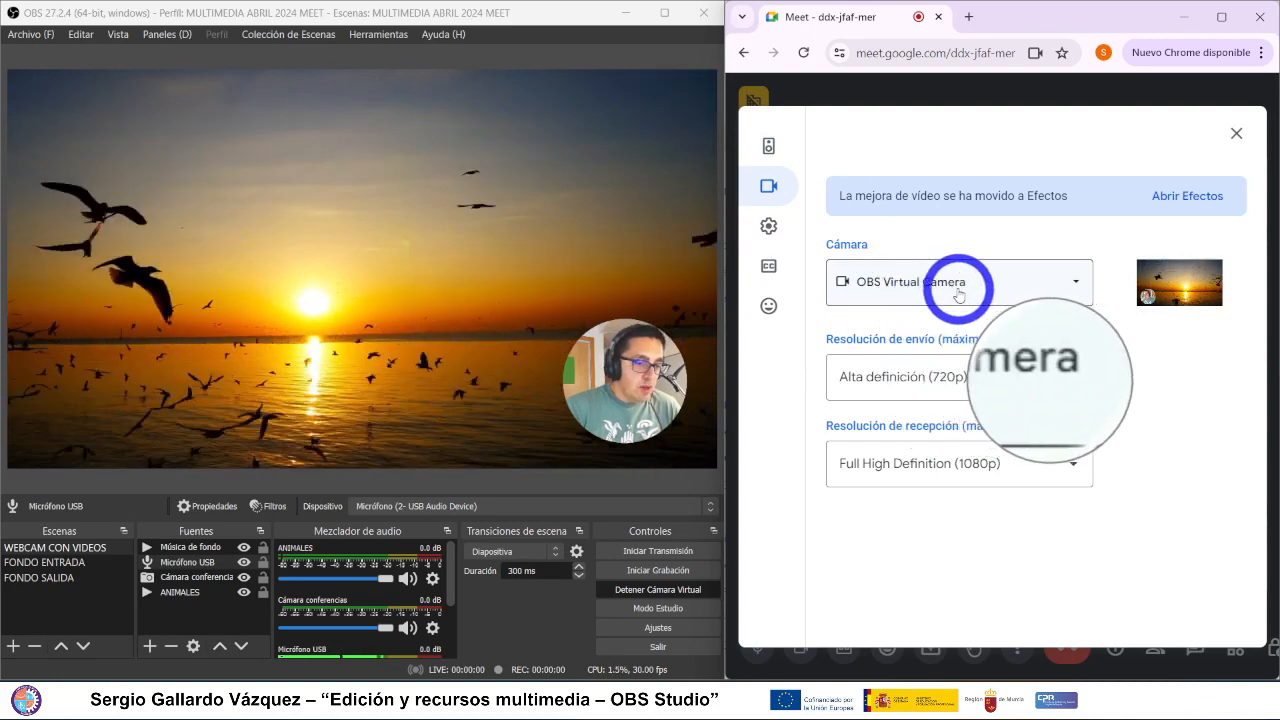
left_click(663, 590)
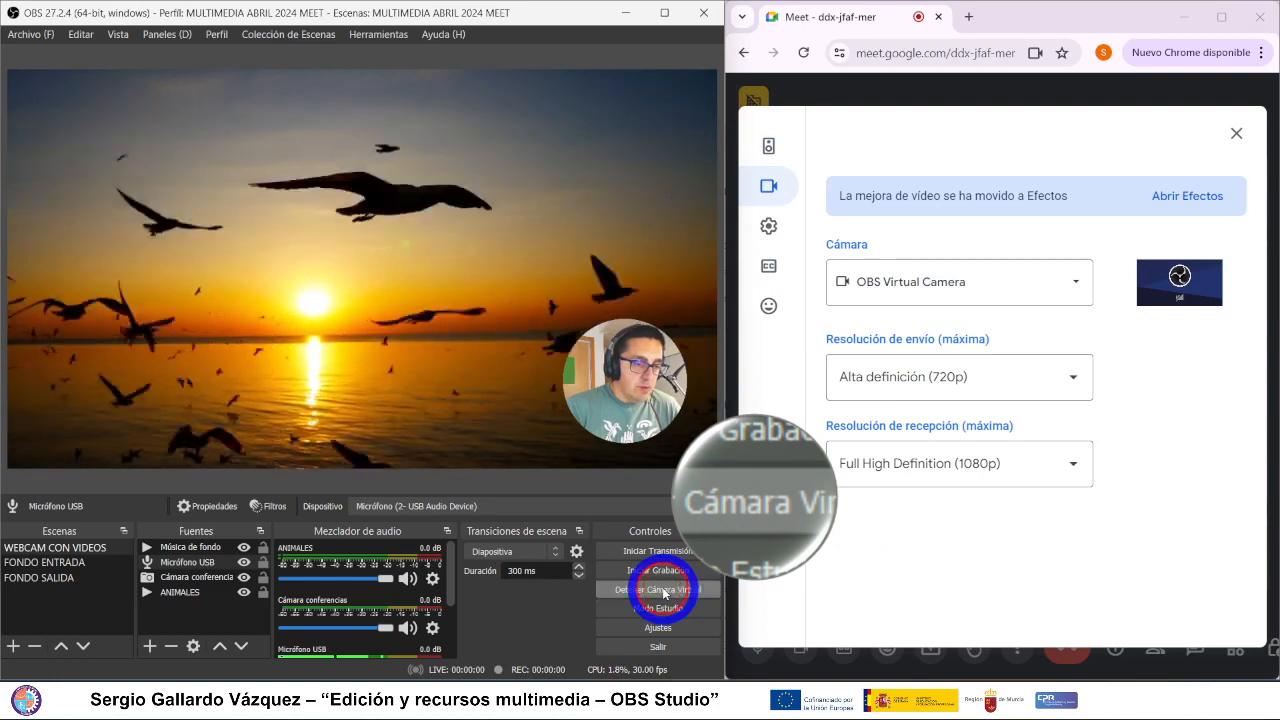
left_click(62, 578)
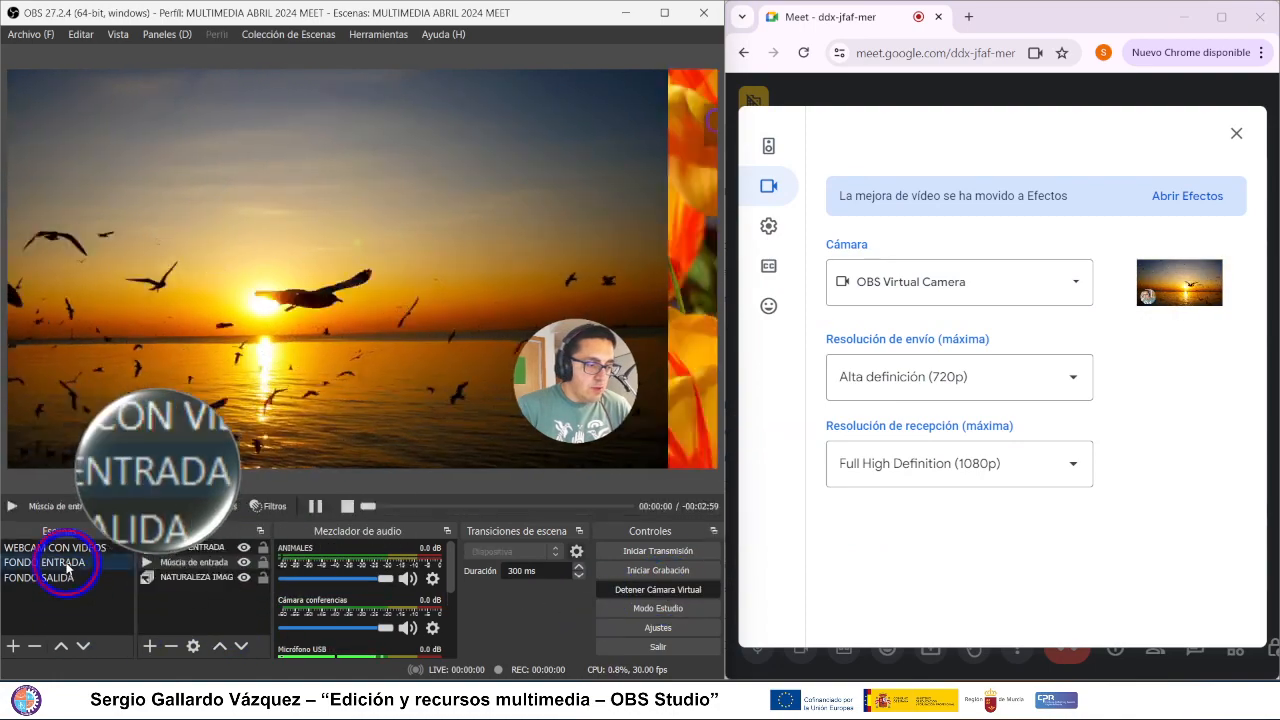
left_click(57, 561)
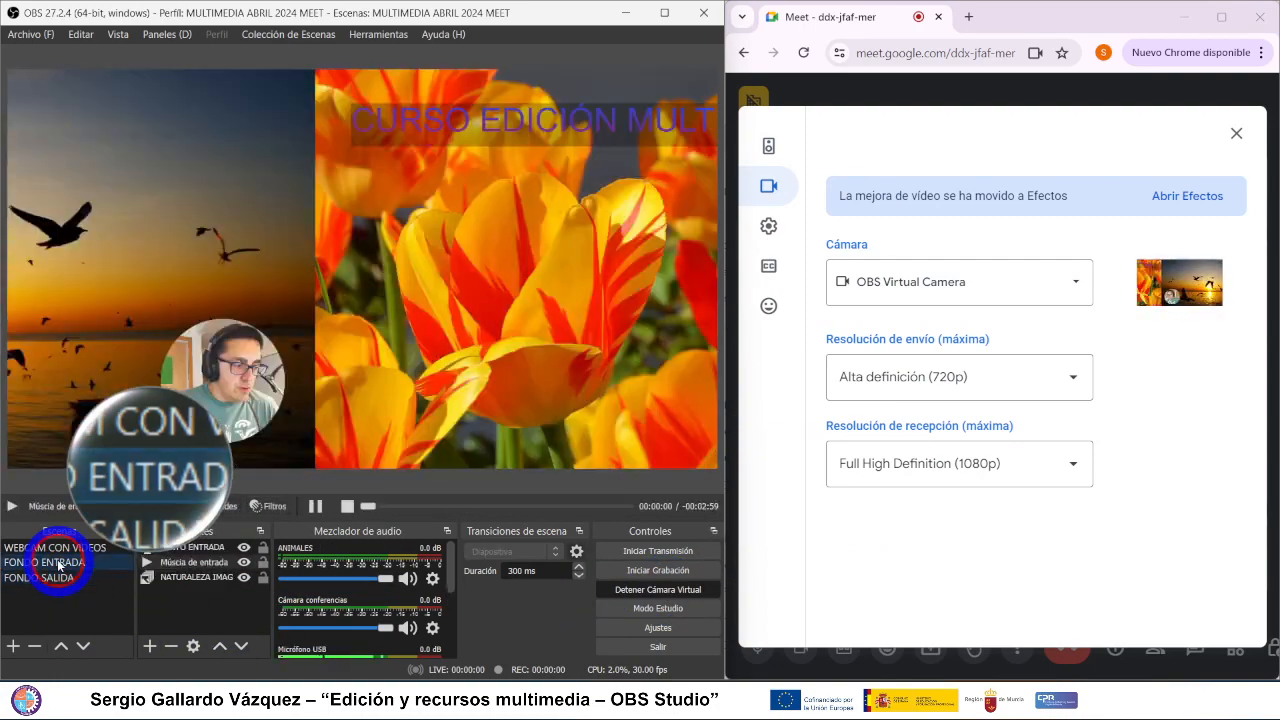
left_click(55, 548)
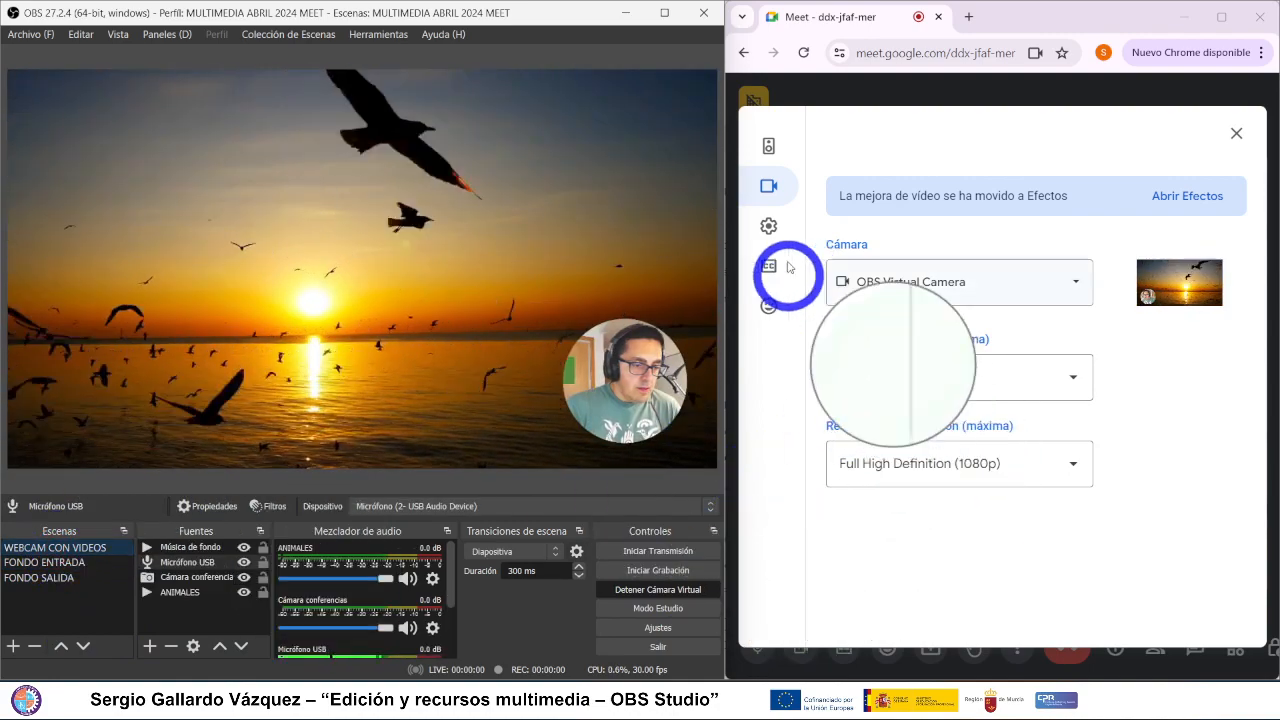
- Check the microphone in Meet's audio settings while switching to FONDO ENTRADA, FONDO SALIDA and back to WEBCAM CON VIDEOS, and close the settings
left_click(768, 147)
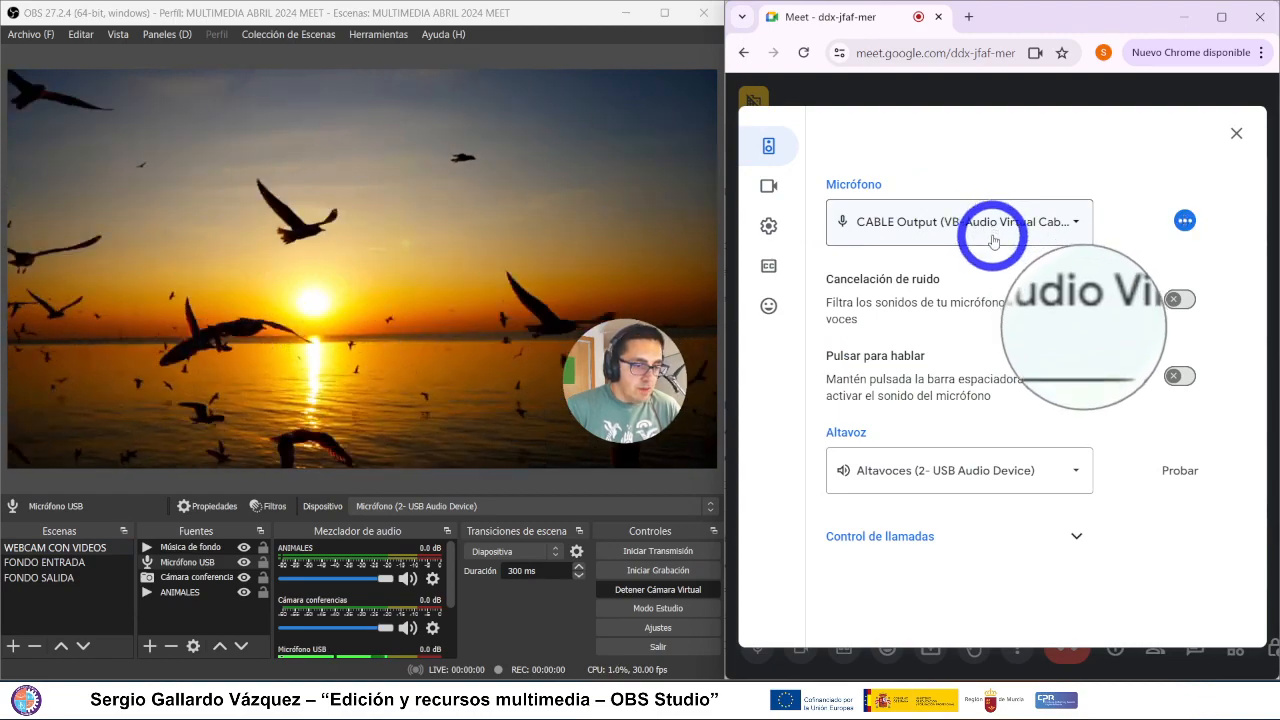
left_click(46, 563)
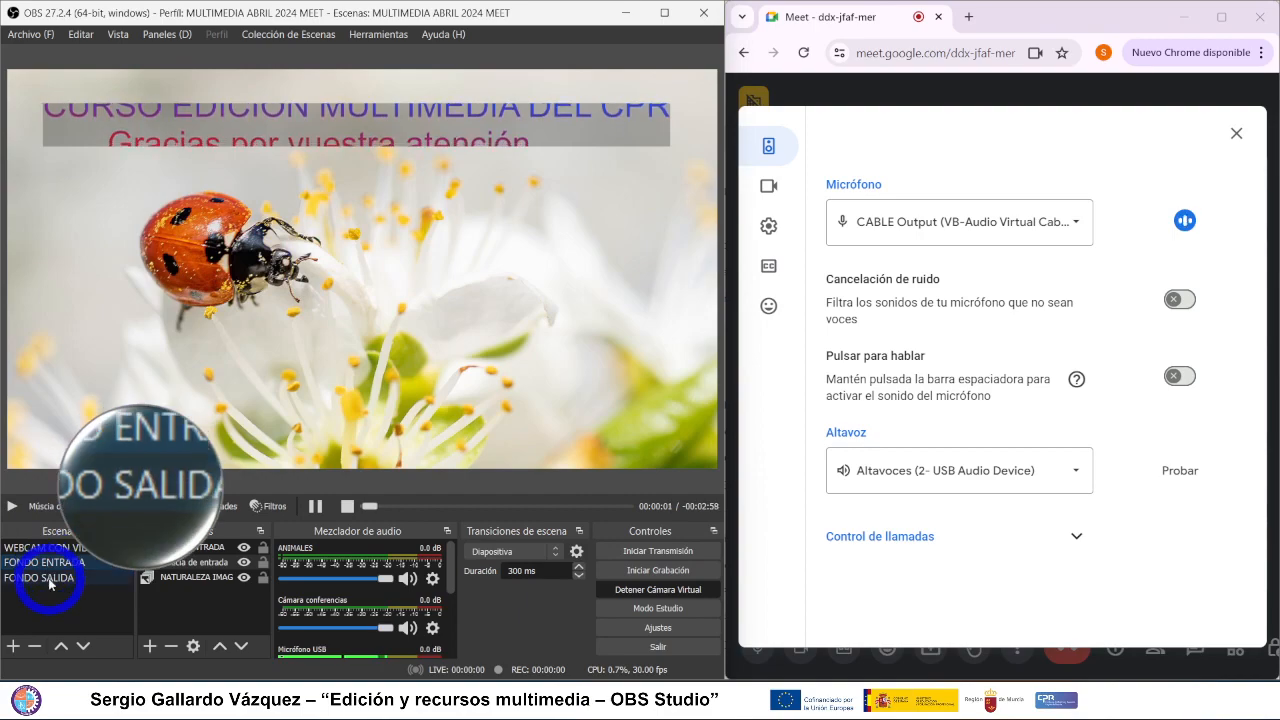
left_click(47, 577)
left_click(46, 549)
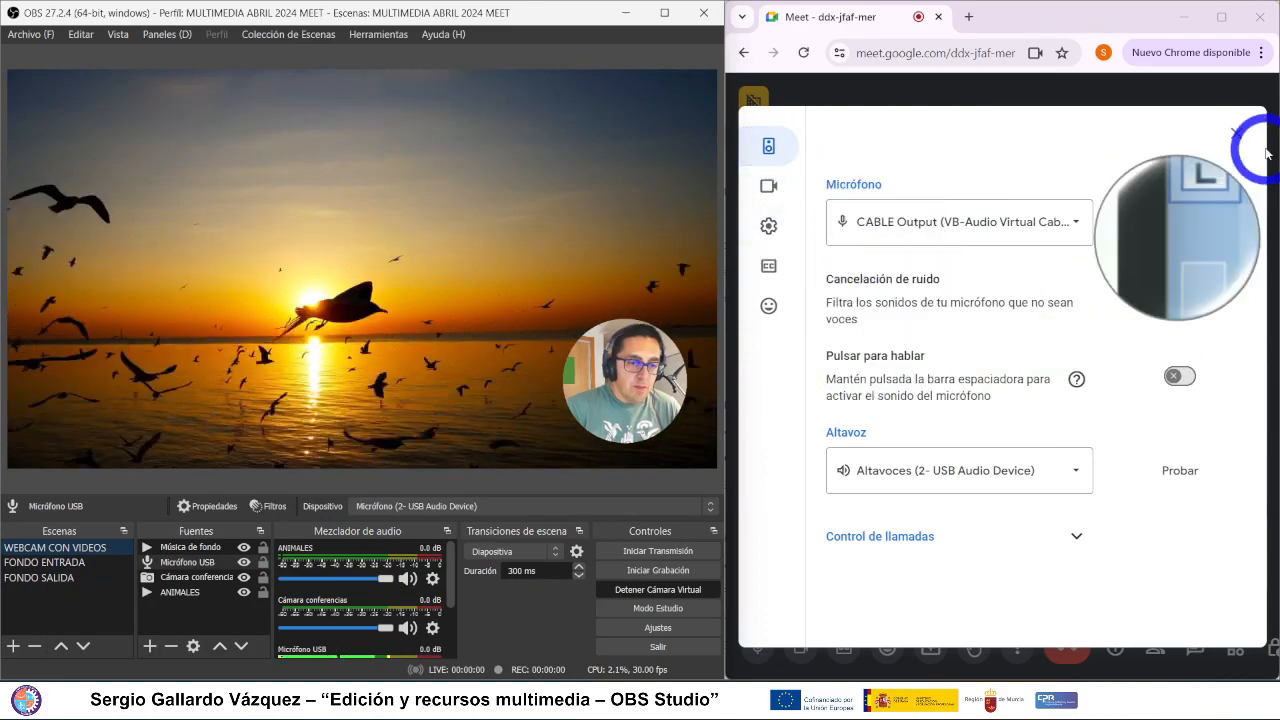
left_click(1236, 134)
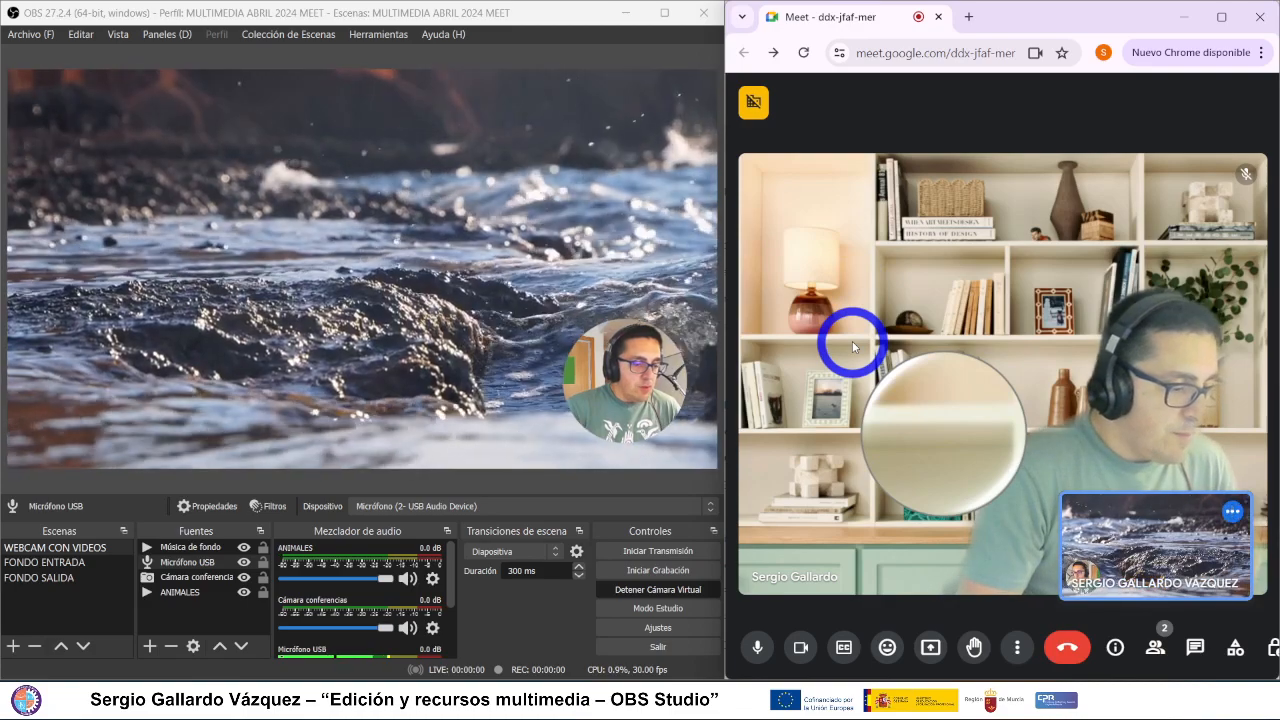
- Stop and restart the OBS virtual camera, and turn Meet's microphone and camera off and on again
left_click(660, 590)
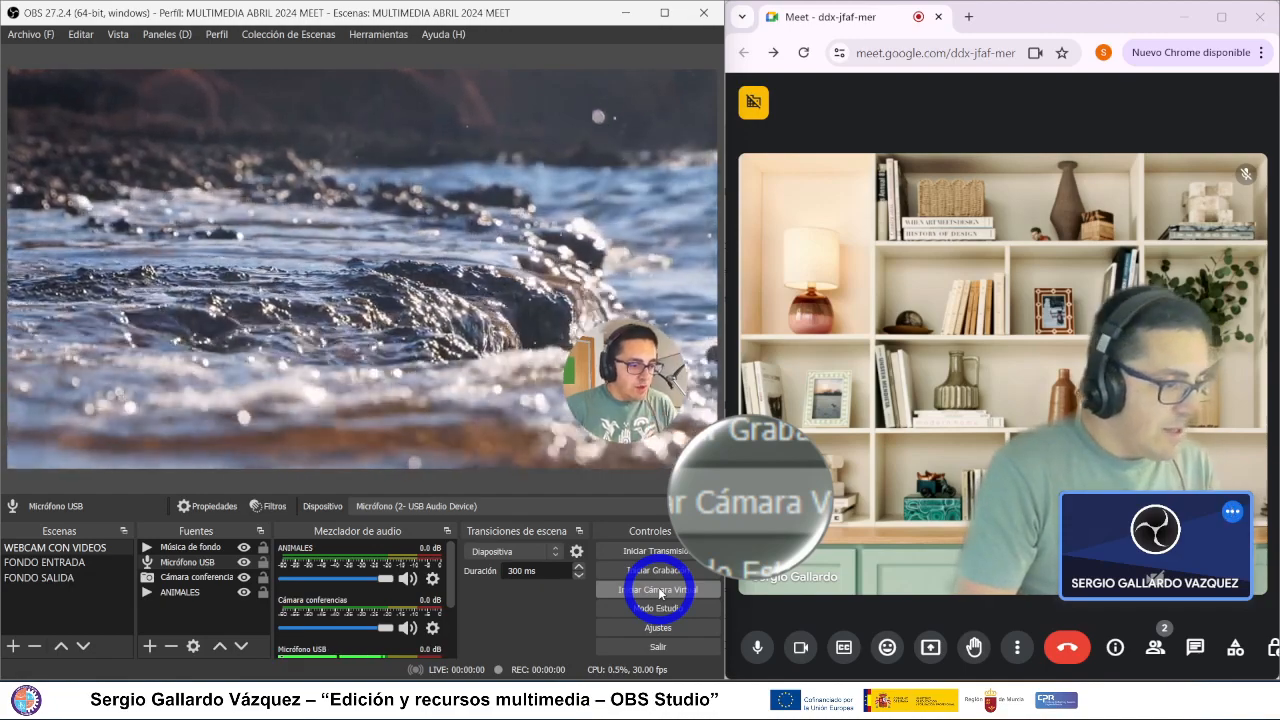
left_click(660, 591)
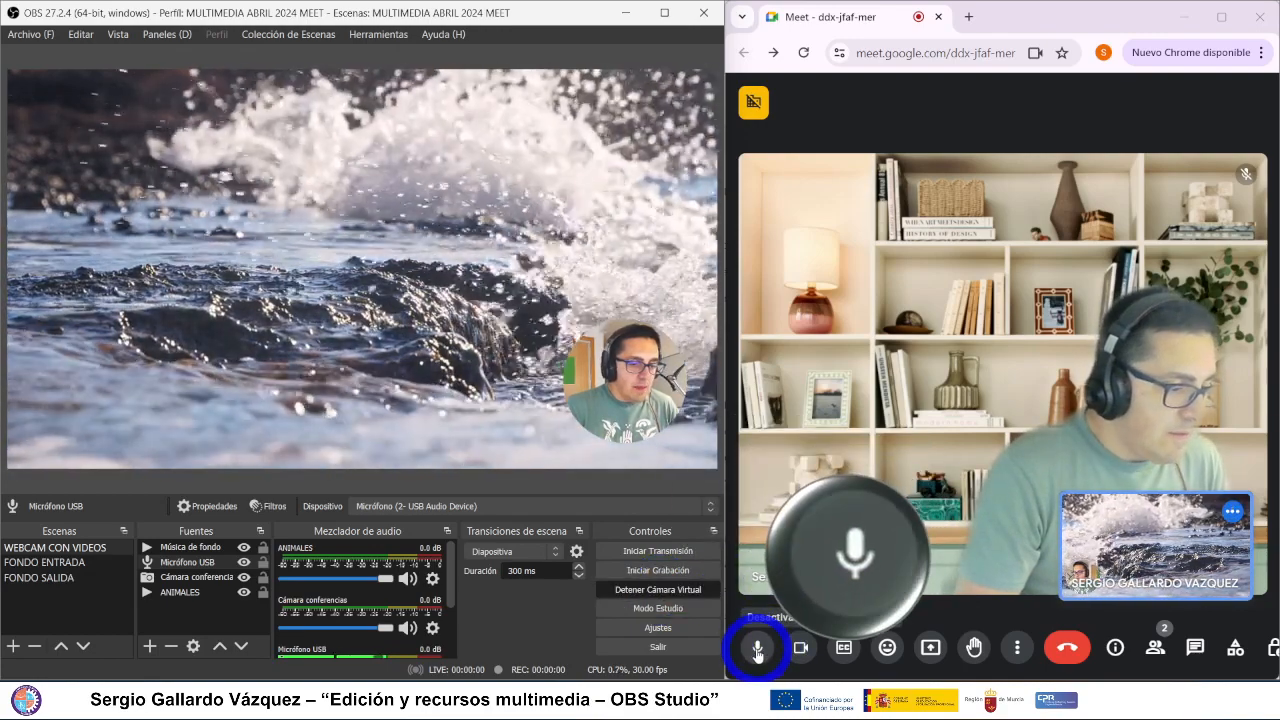
left_click(757, 650)
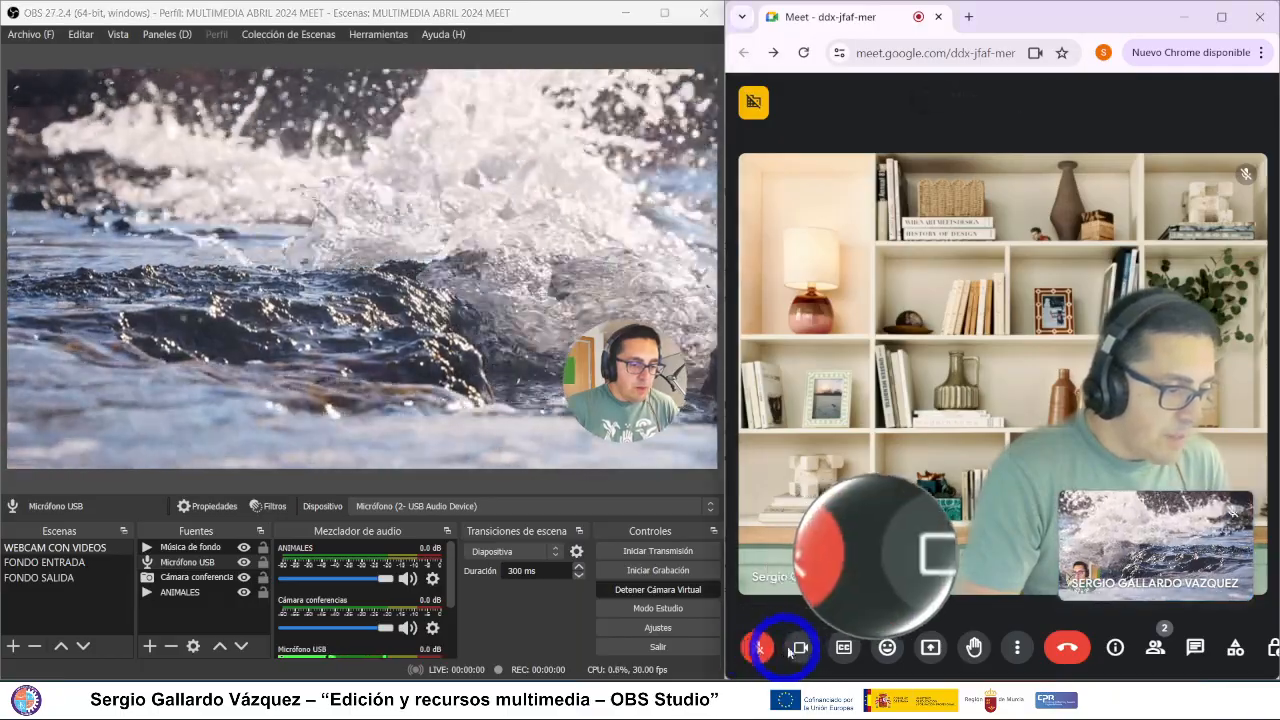
left_click(799, 648)
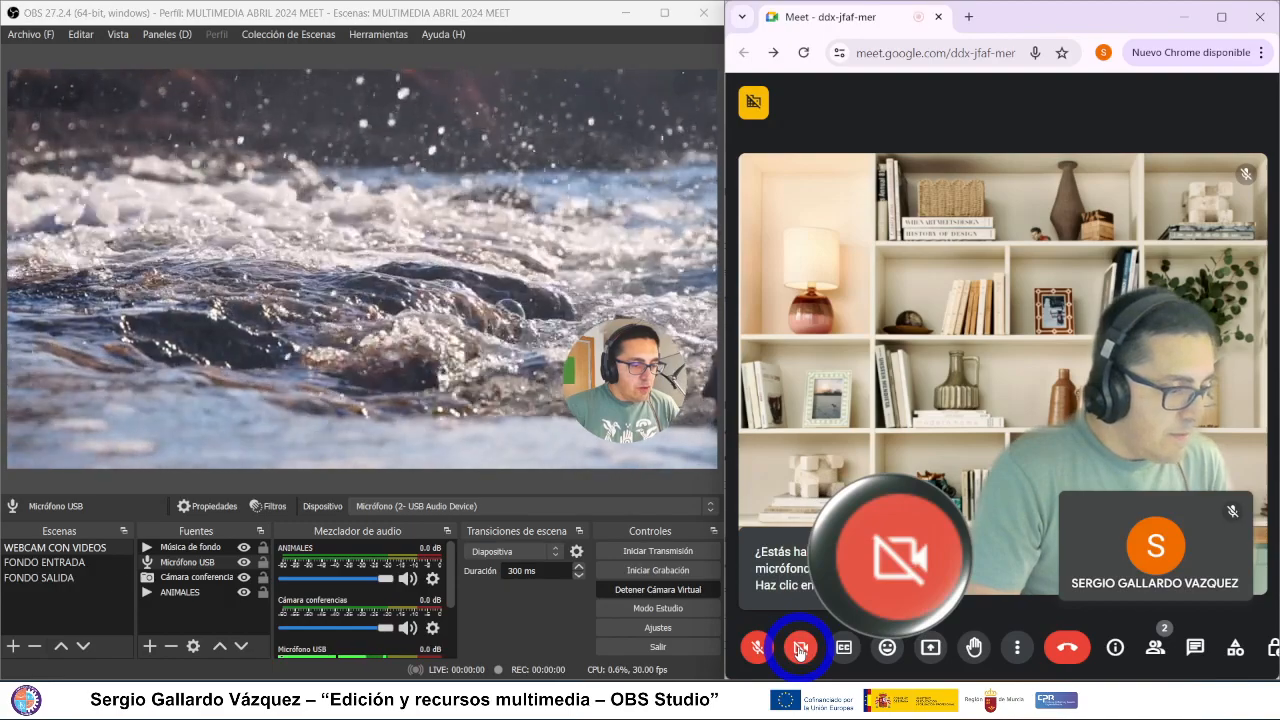
left_click(799, 648)
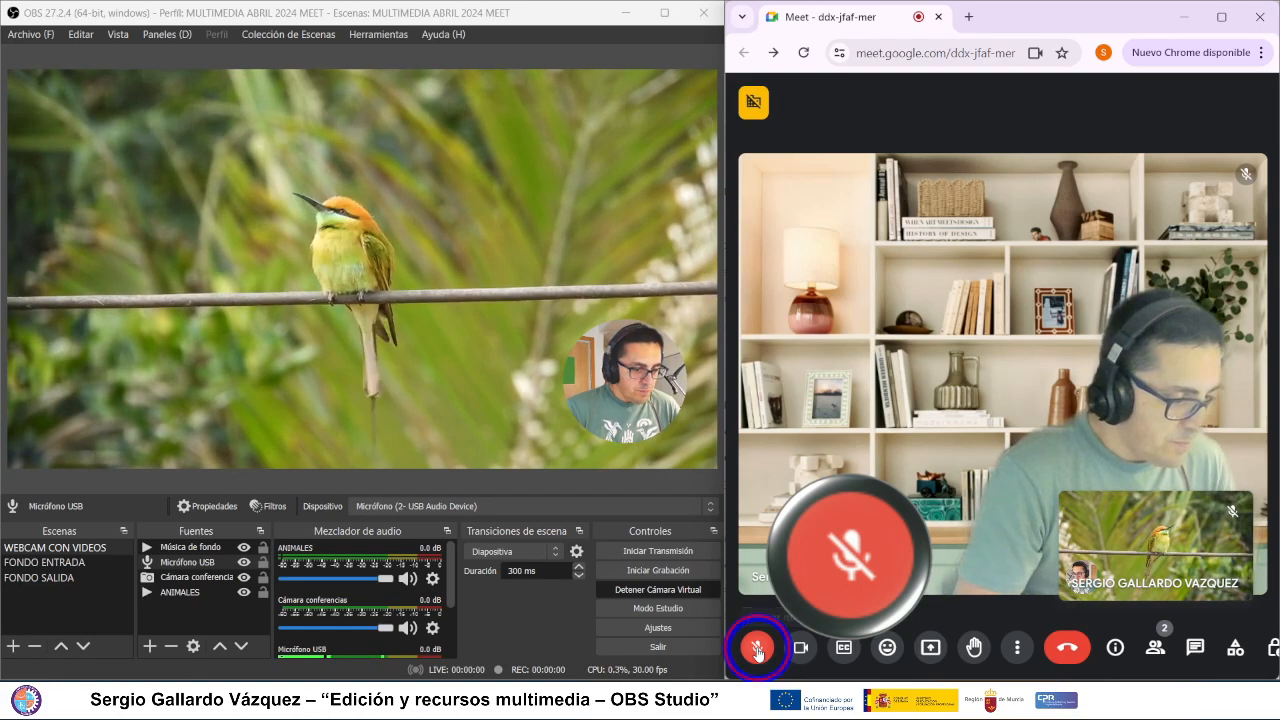
left_click(758, 648)
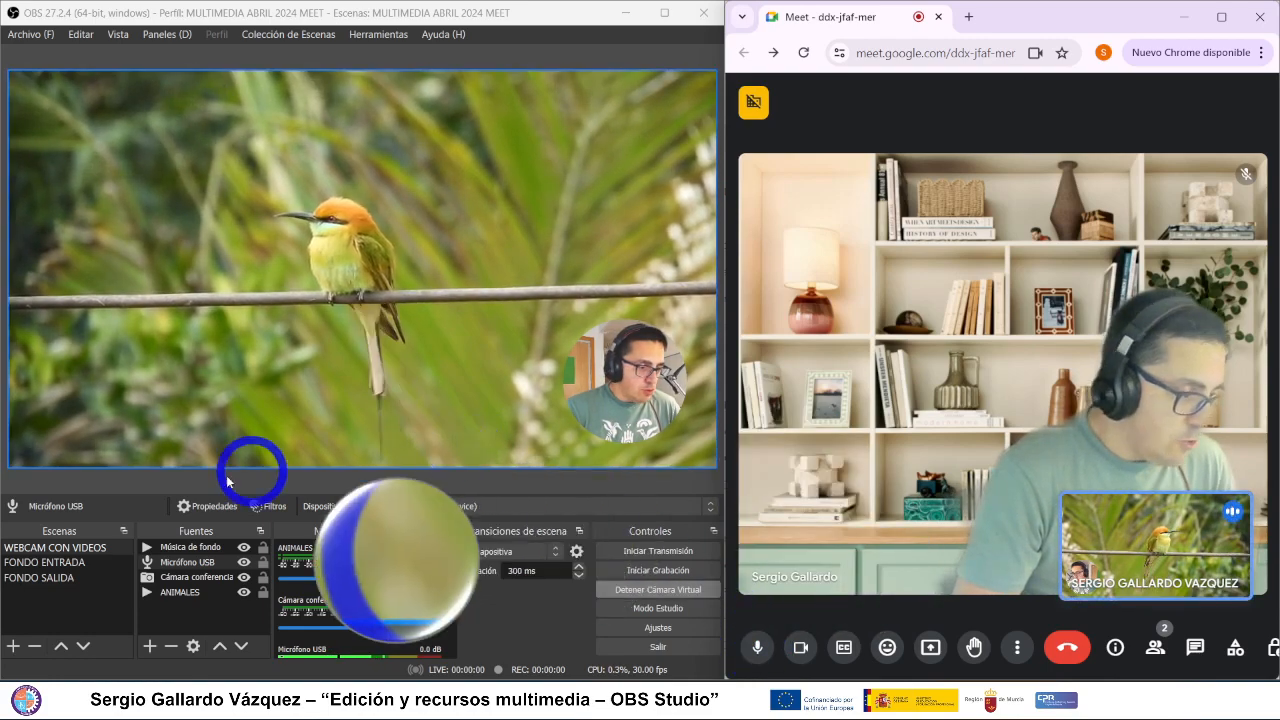
- Switch the Meet feed to the FONDO ENTRADA scene
left_click(45, 563)
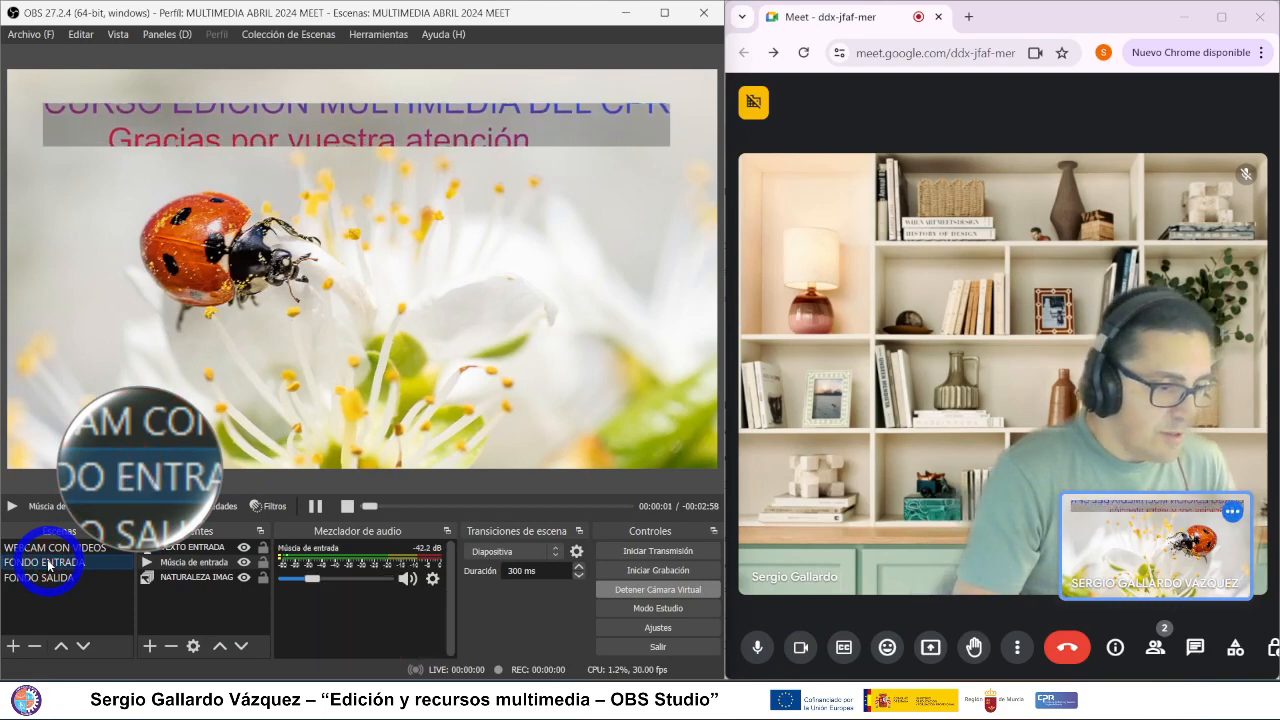